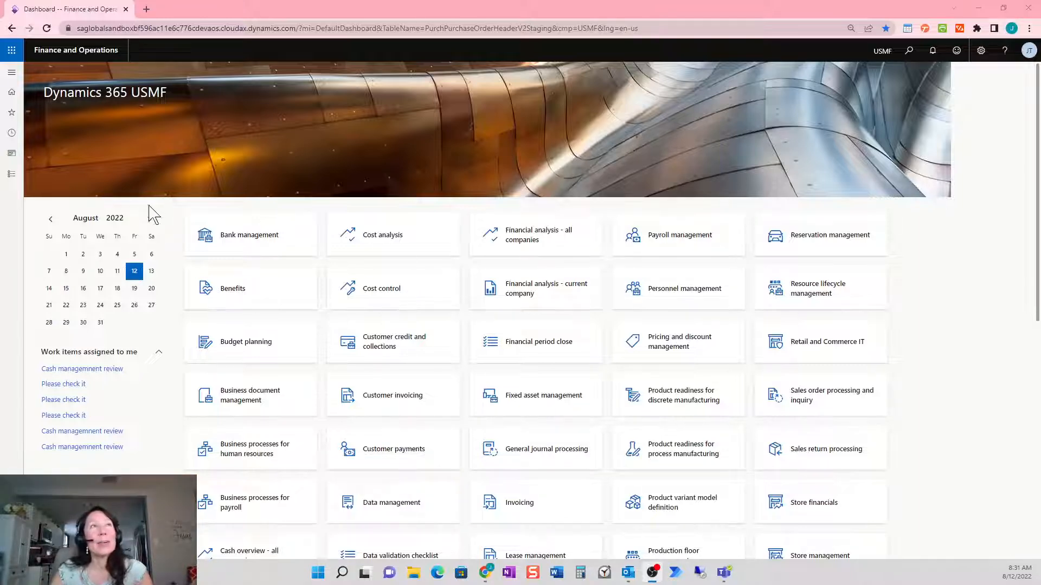
Open the All vendors list from the Accounts payable module
click(15, 180)
click(44, 196)
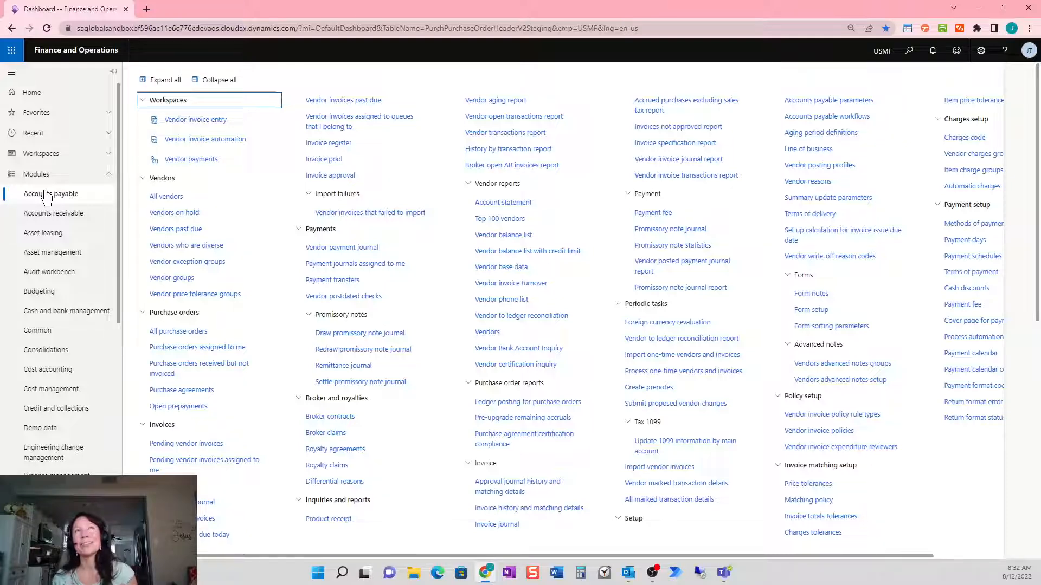
click(206, 200)
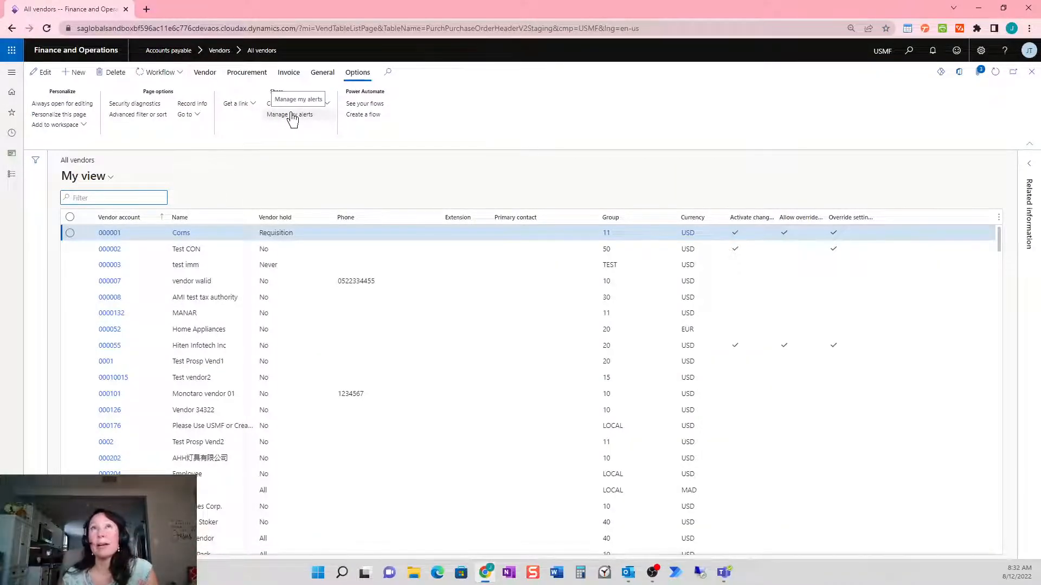
Disable and delete the New Vendor Created alert rule and its generated alerts, then close the alerts page
click(290, 114)
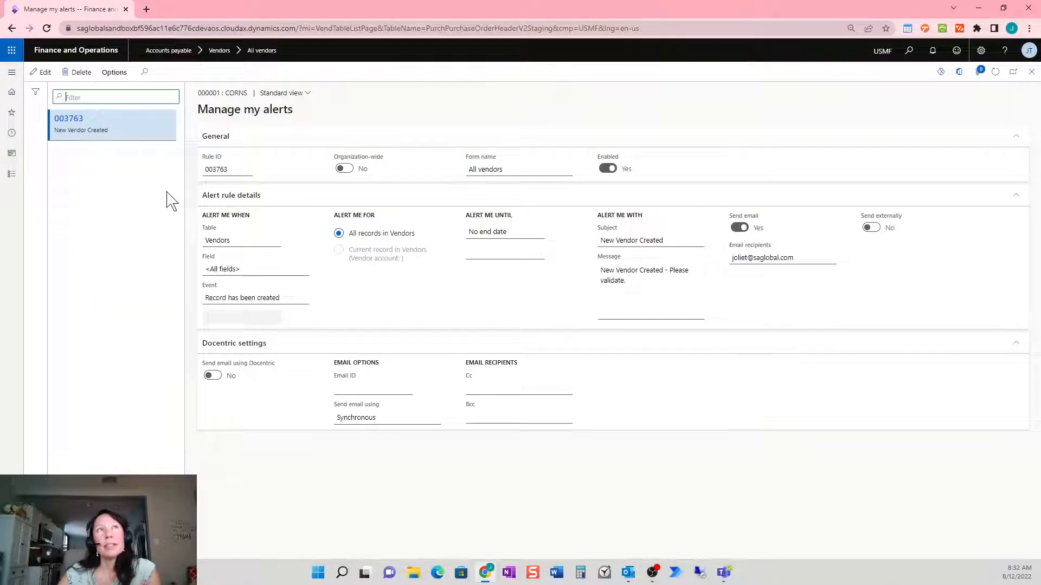
click(40, 73)
click(607, 169)
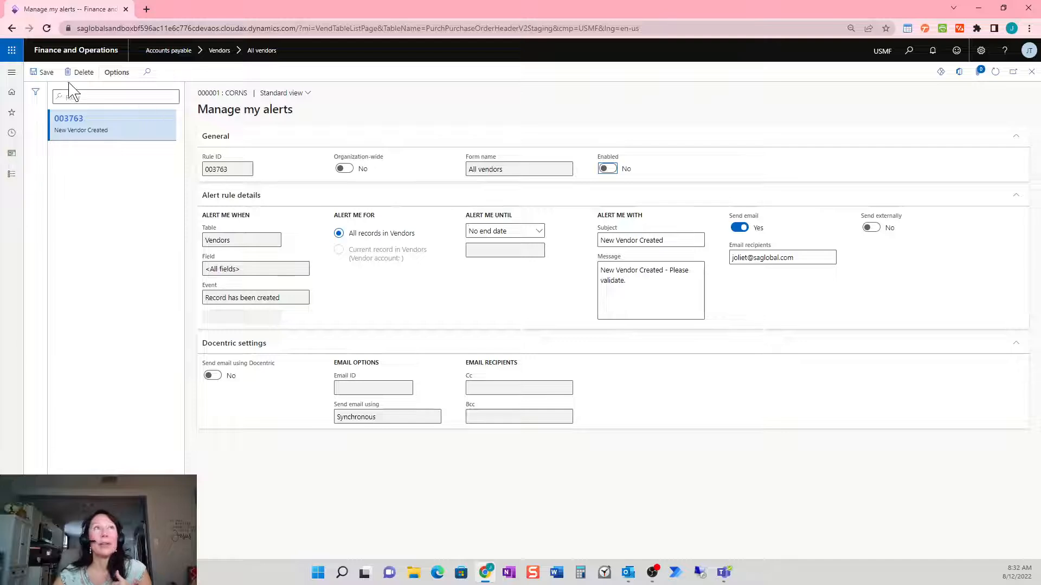
click(48, 78)
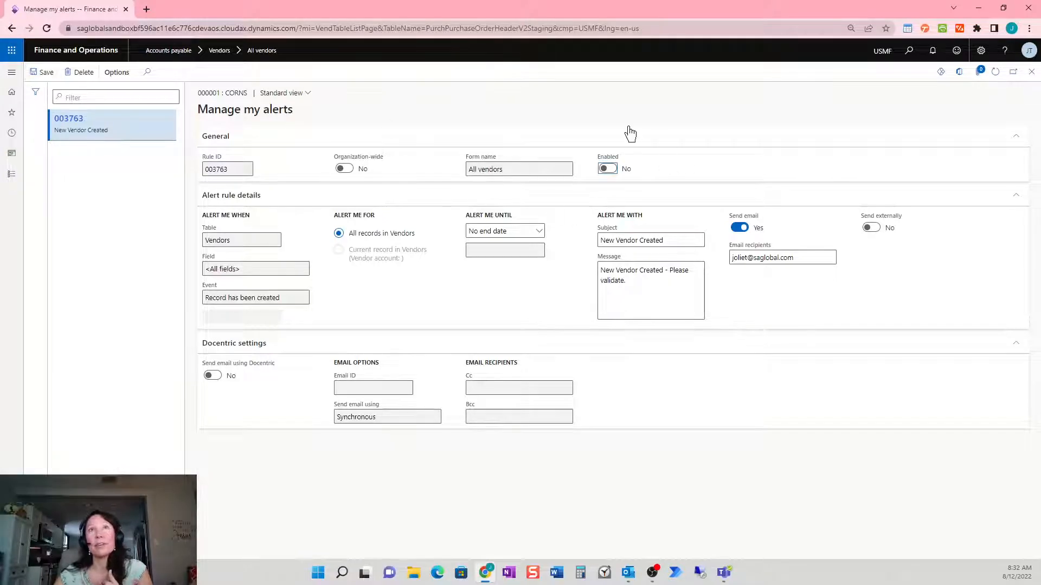
click(80, 72)
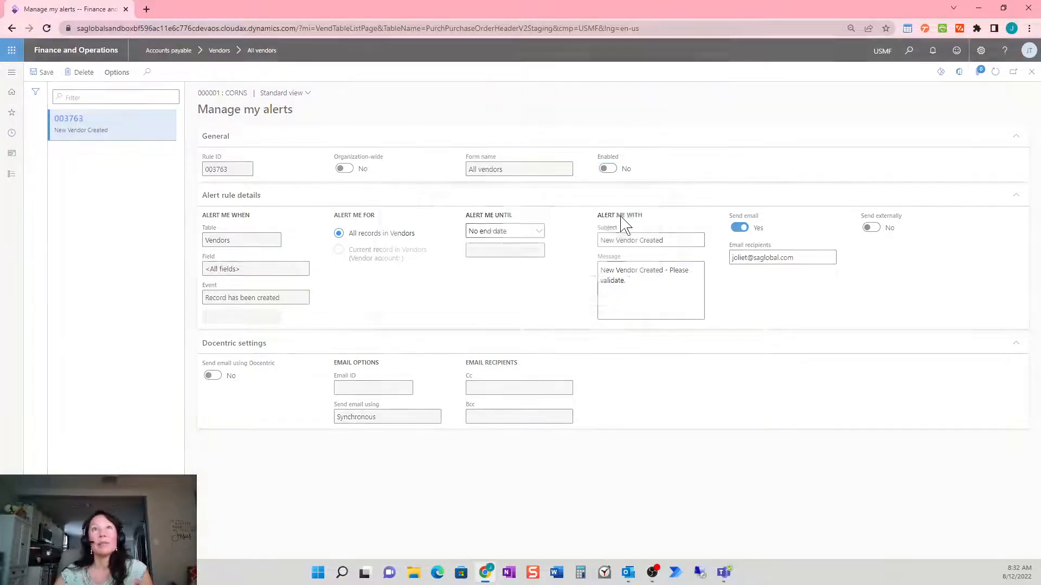
click(579, 284)
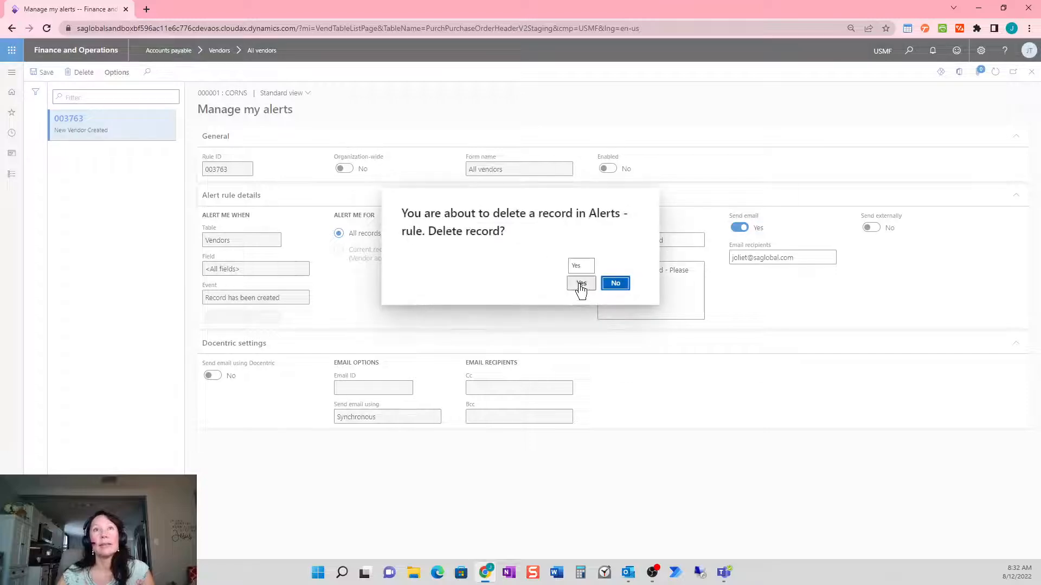
click(581, 284)
click(1031, 72)
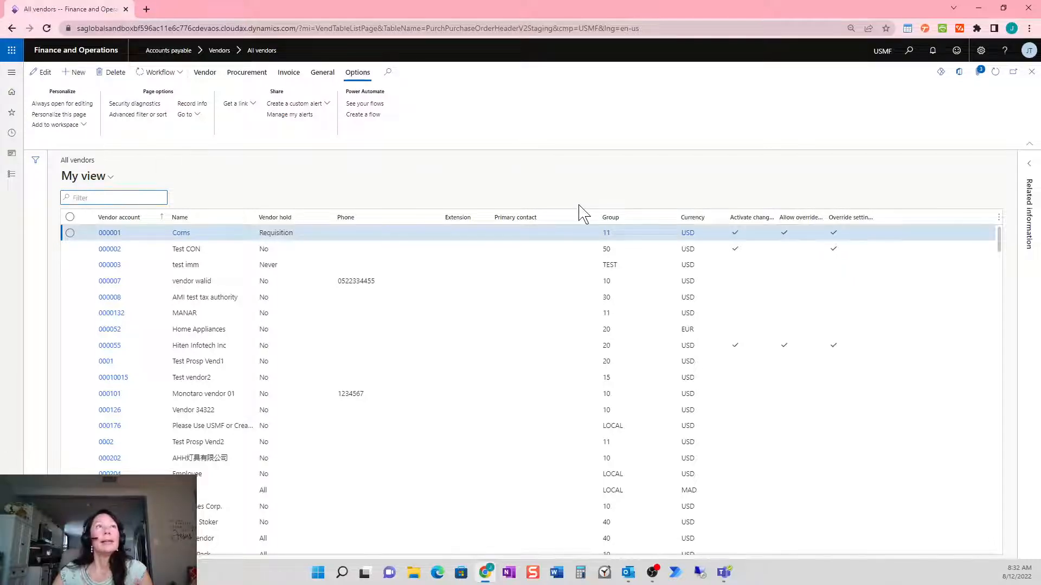
Start a new vendor record, then discard it and return to the vendor list
key(alt+n)
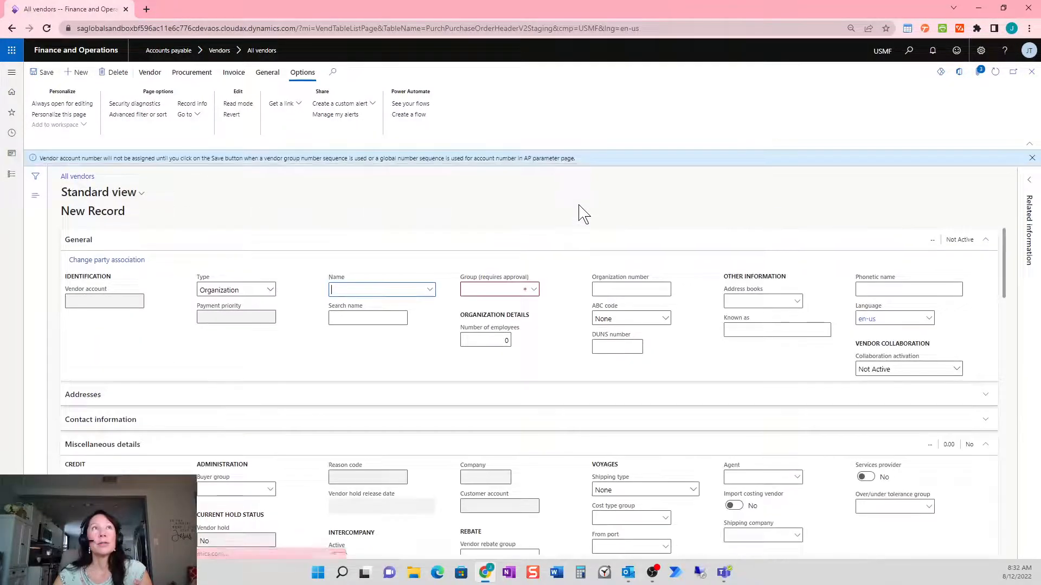
click(1031, 158)
click(1031, 72)
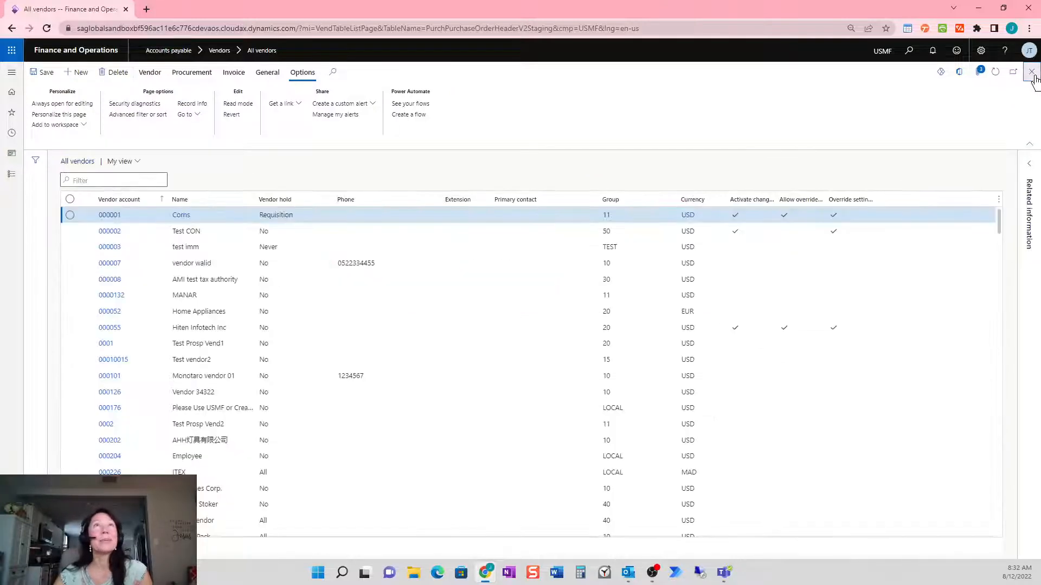
Start a custom alert on the Vendors table for the 'Record has been created' event
click(360, 104)
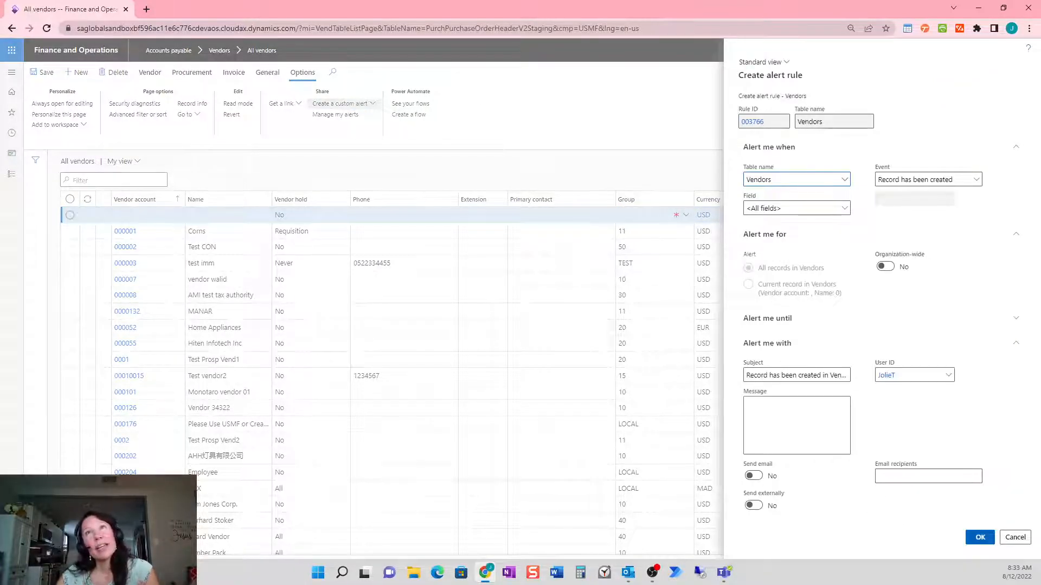
click(791, 179)
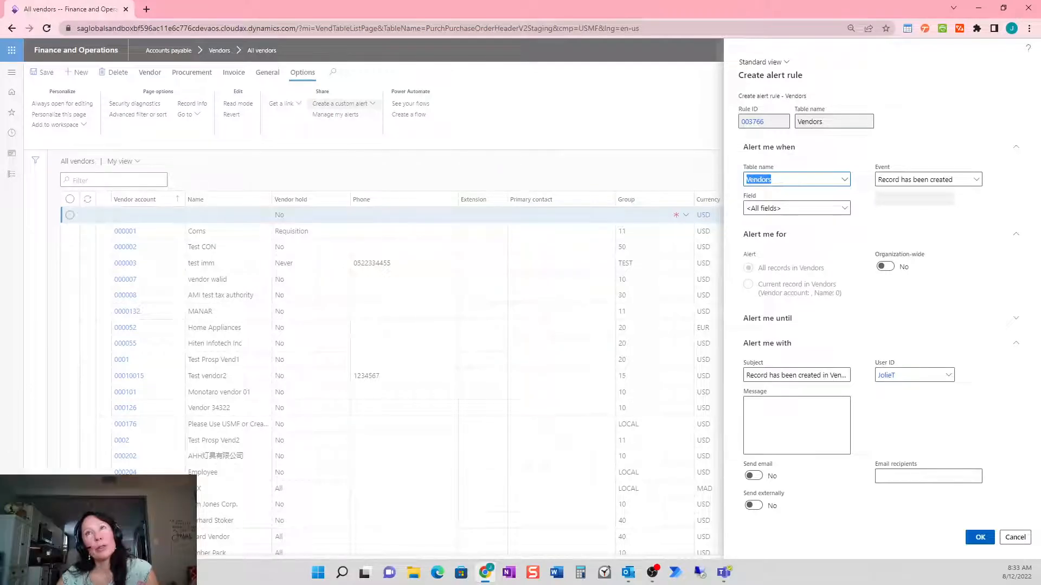
click(877, 180)
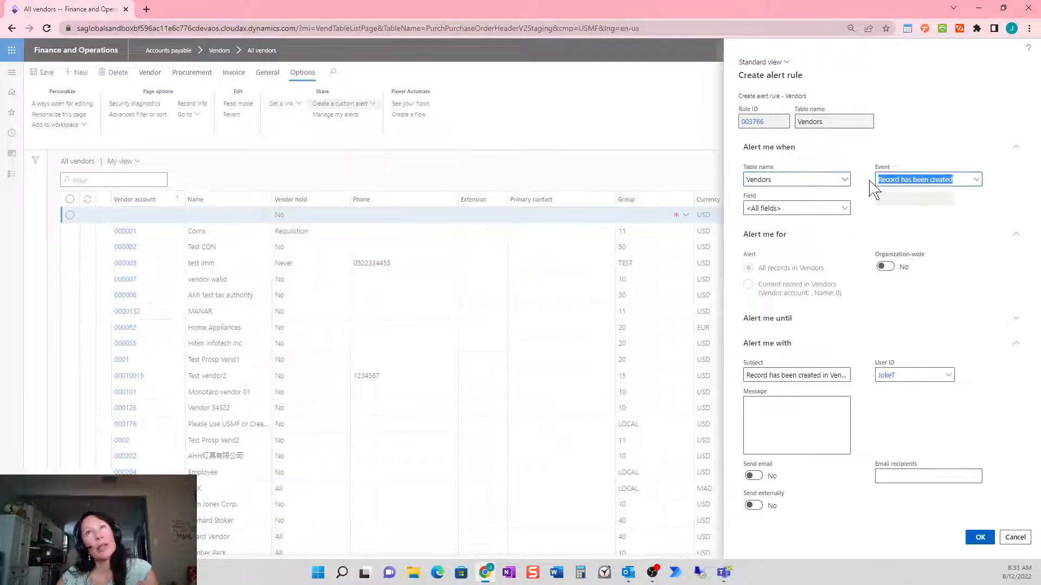
Set the alert subject and message to 'New Vendor Created - Please validate.' with a 'Thank you,' sign-off
click(748, 375)
key(ctrl+a)
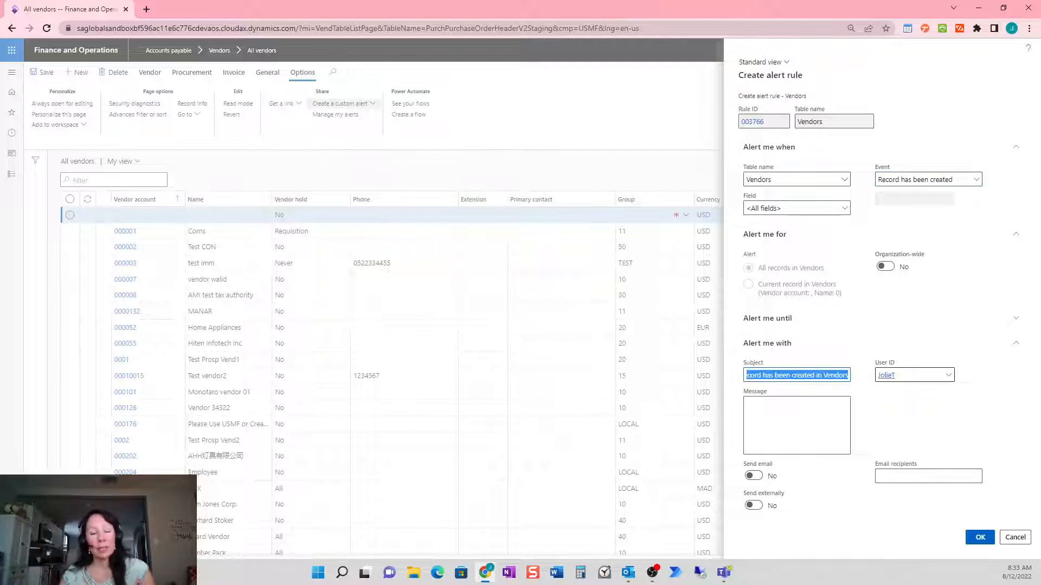
text(New Vendor )
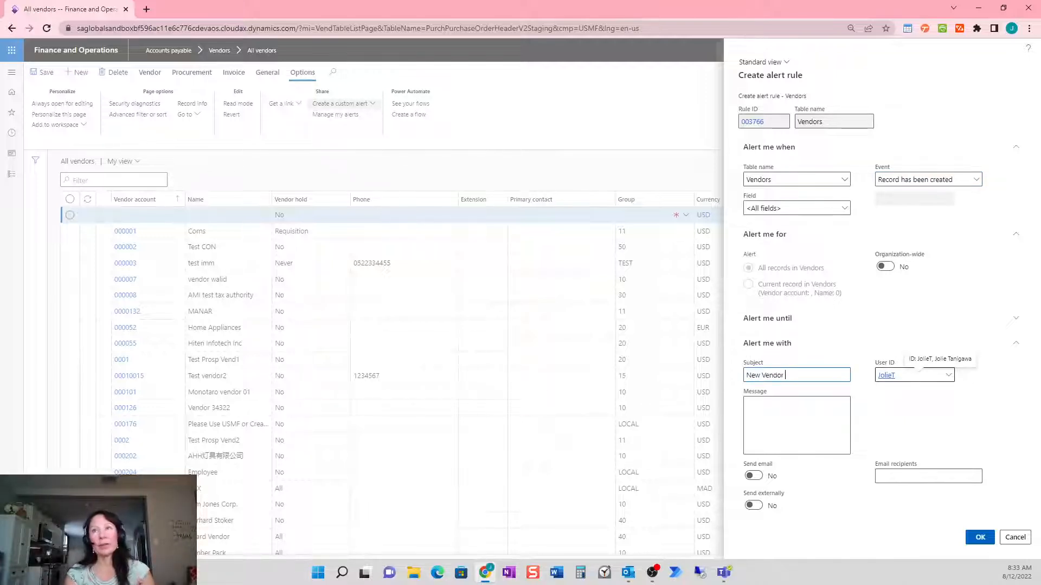
text(Created - )
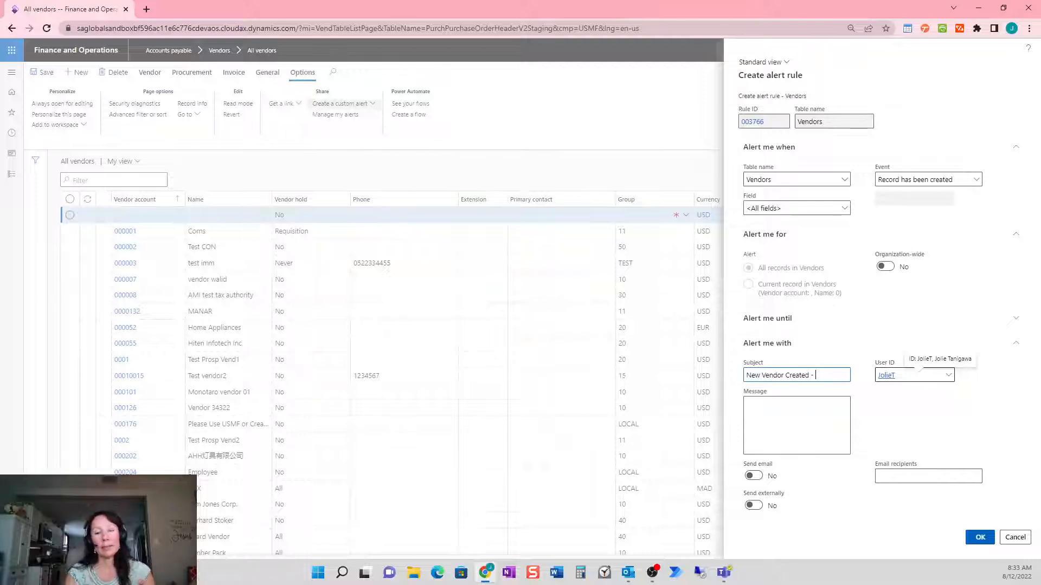
text(Please v)
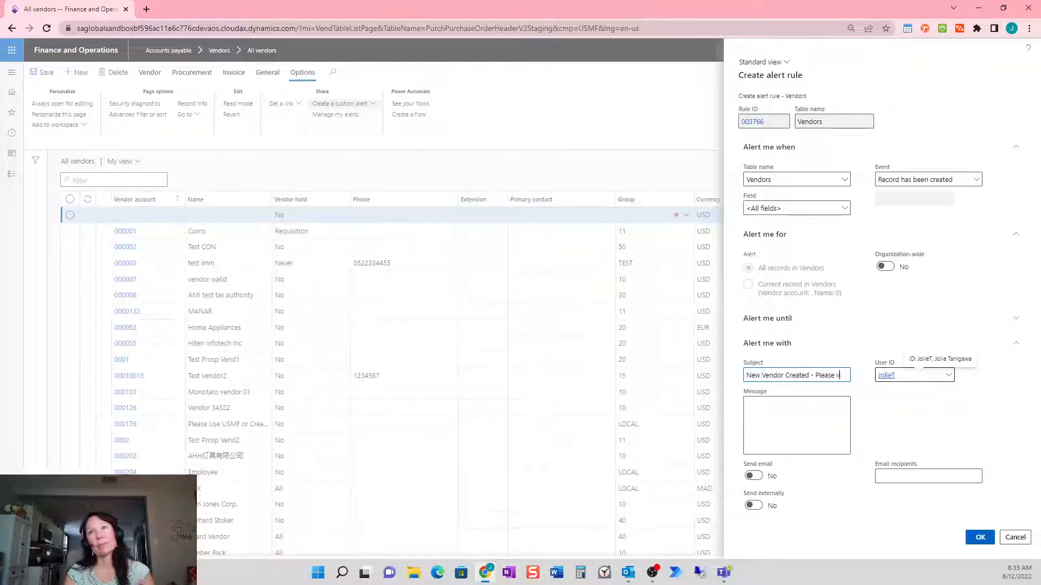
text(alidate.)
key(ctrl+a)
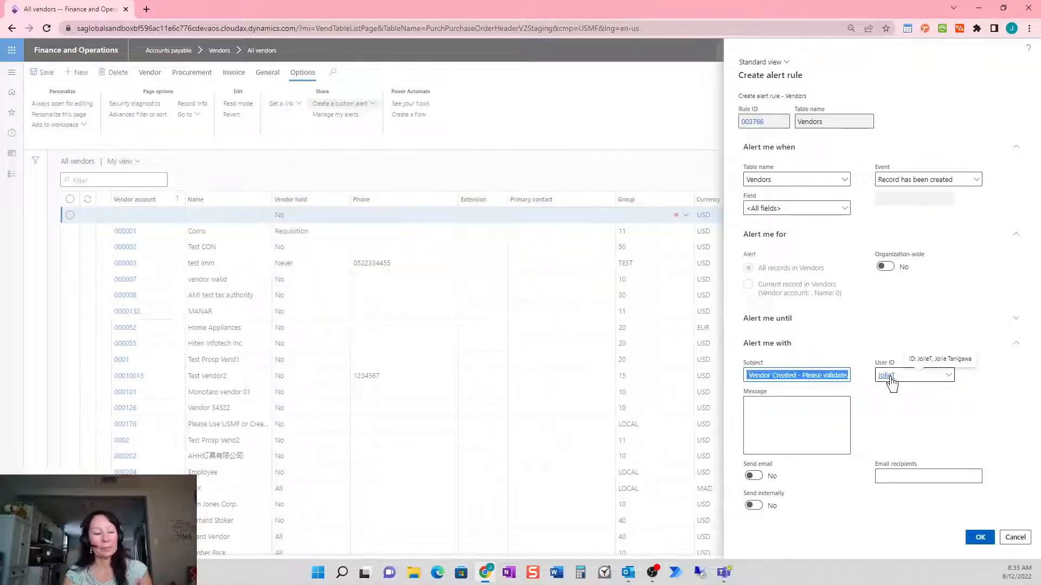
key(ctrl+c)
key(Tab)
key(ctrl+v)
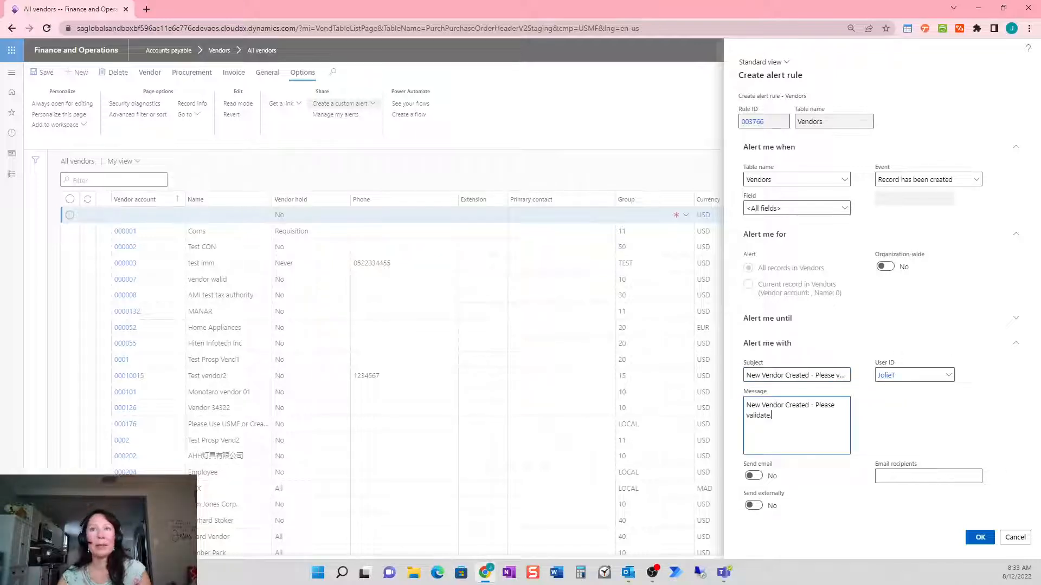
key(Return)
key(Return)
text(Thank you,)
key(Return)
text(Jolie Tanigawa)
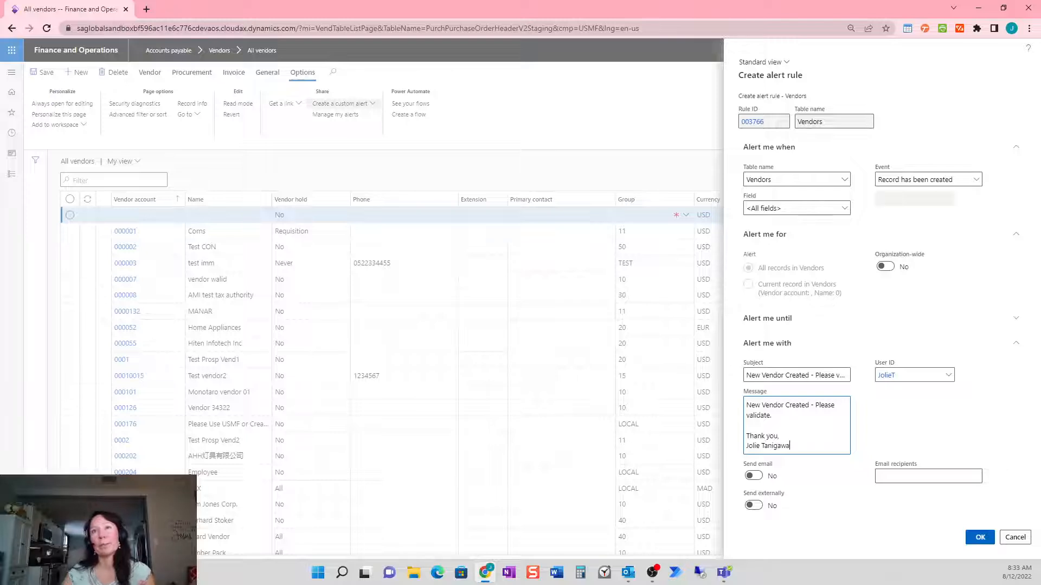
Turn on email for the alert, enter the recipient's e-mail address, and save the rule
click(753, 476)
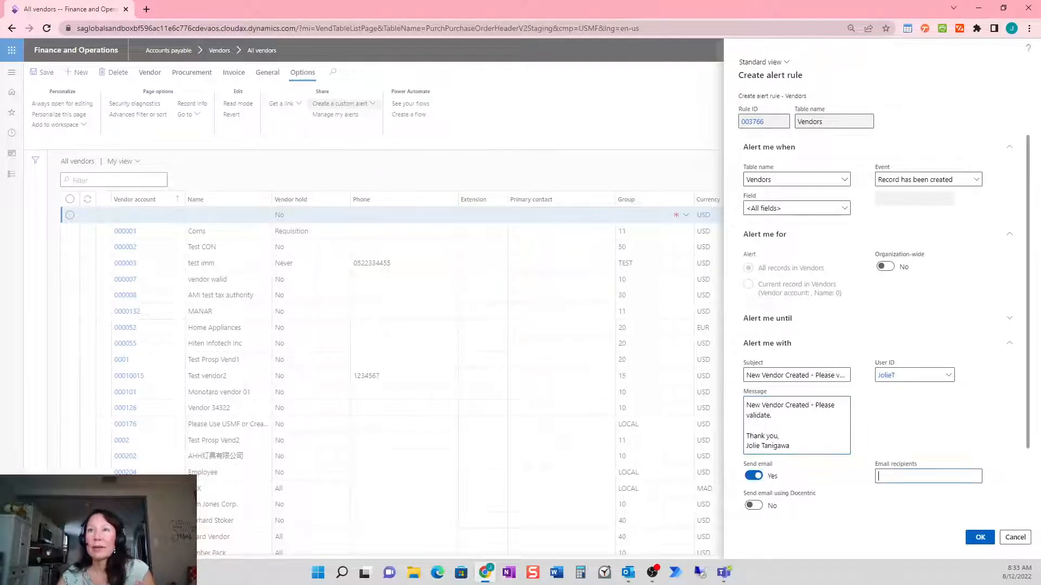
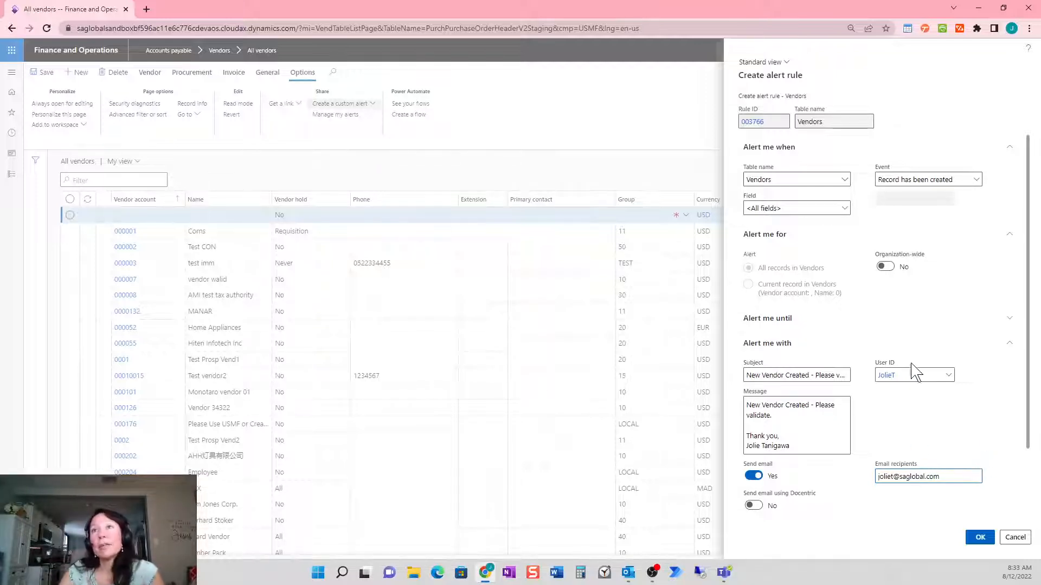
drag(903, 375, 879, 375)
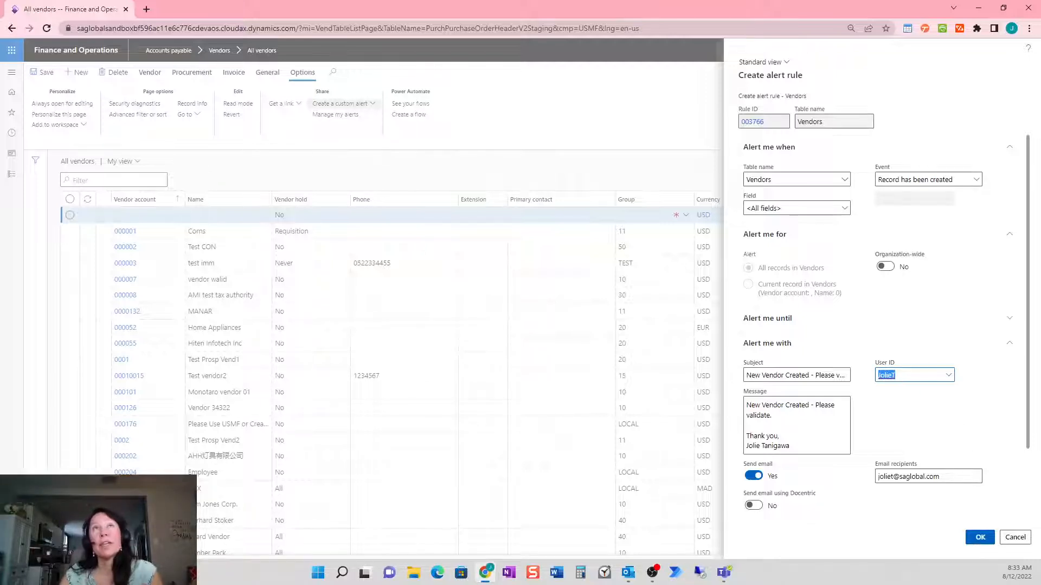
click(946, 476)
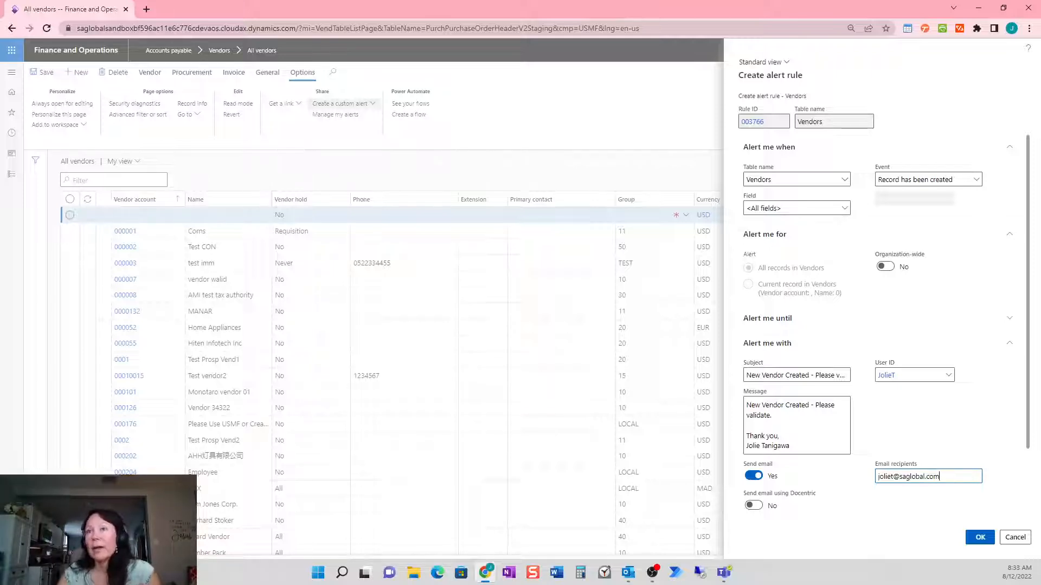
click(980, 538)
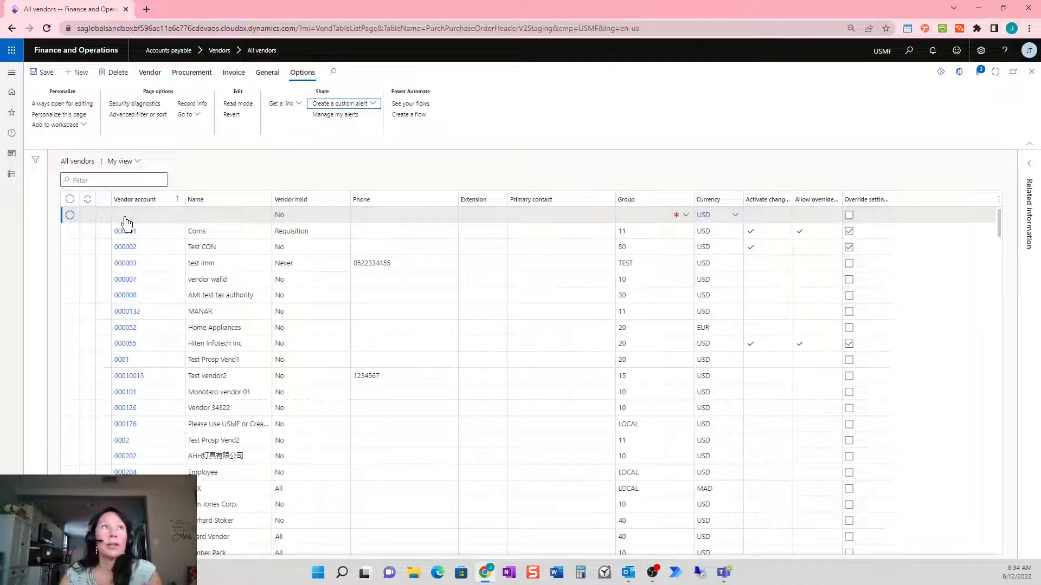
Delete the blank vendor row and start a new vendor with a test company name
click(69, 215)
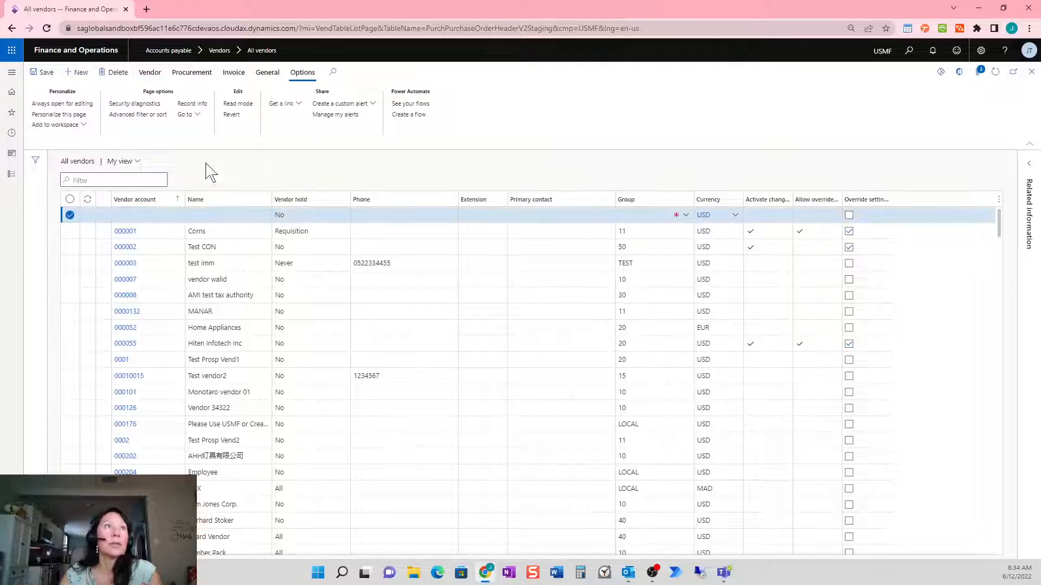
click(113, 72)
click(75, 71)
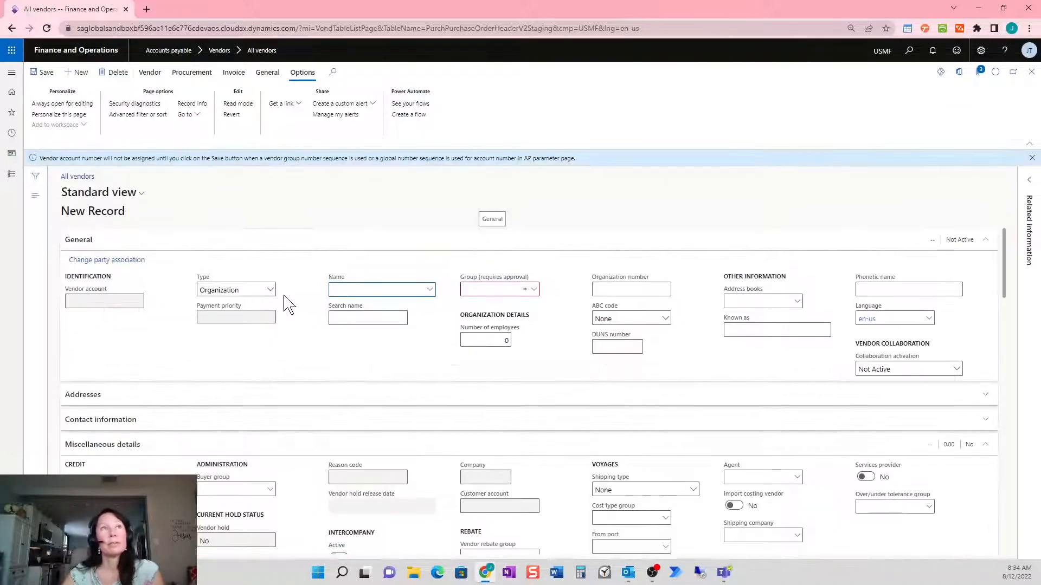
text(Jo)
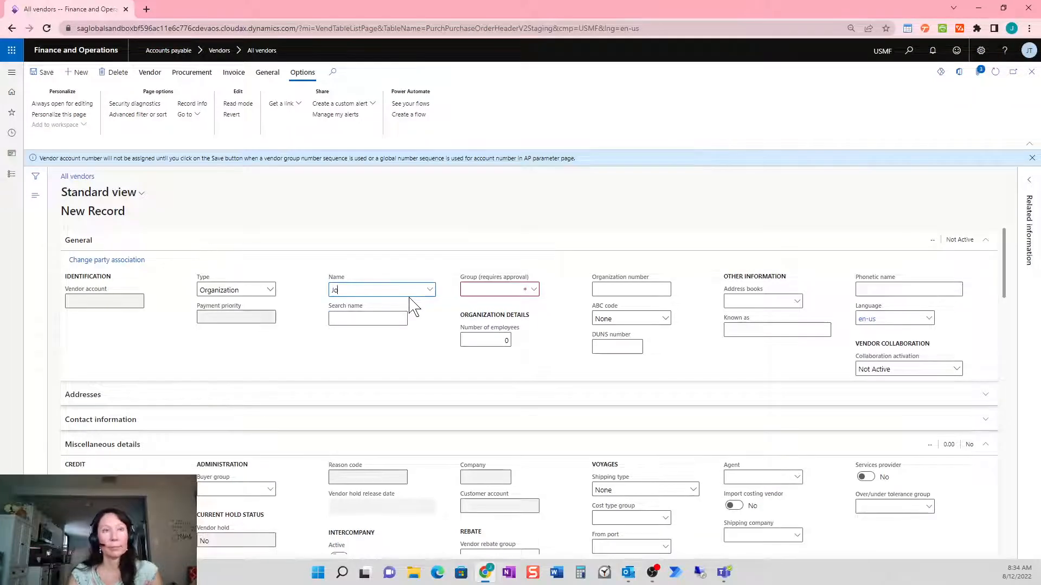
text(lie' T)
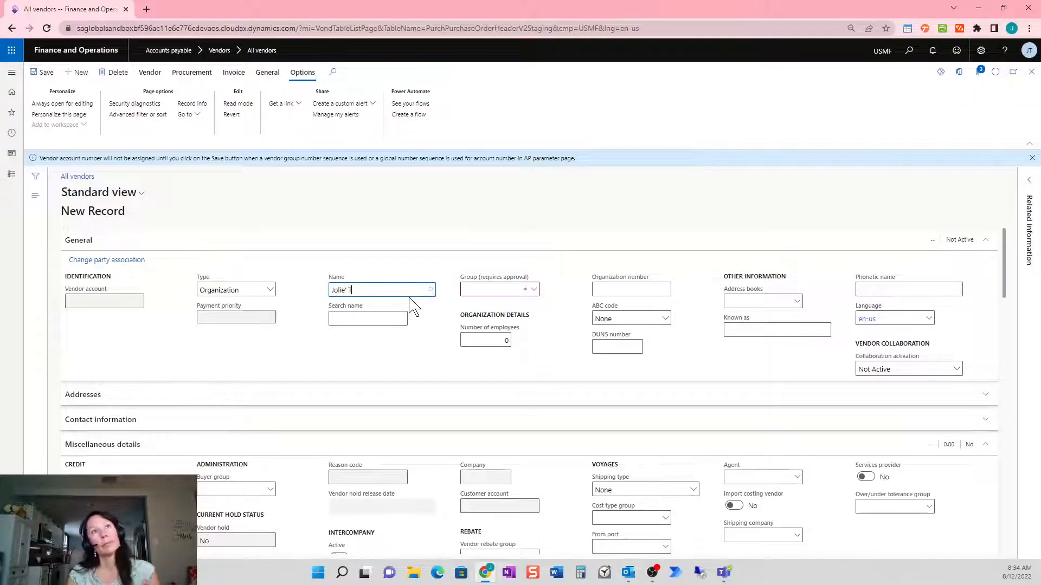
text(est Company)
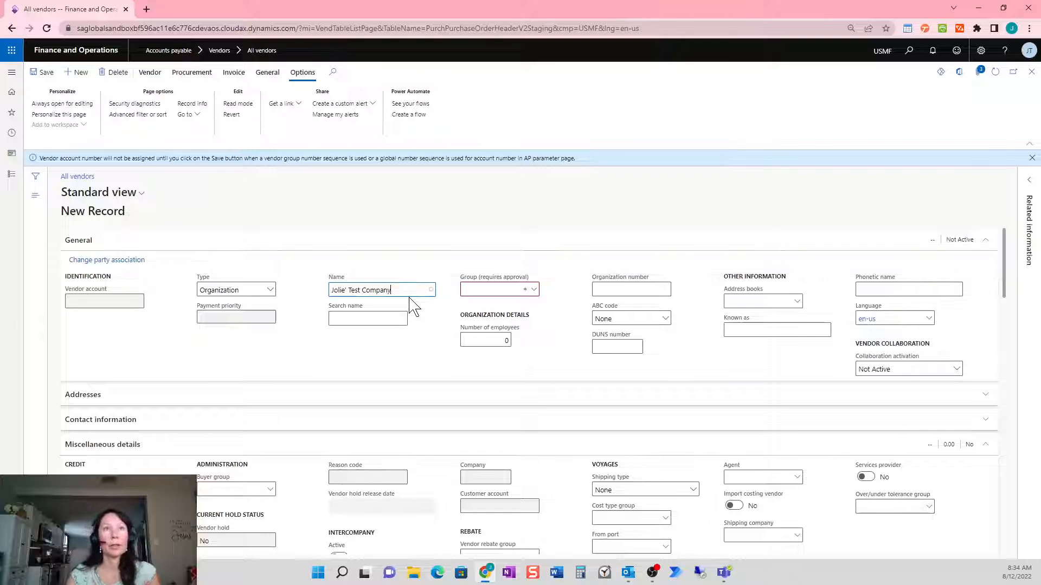
key(Tab)
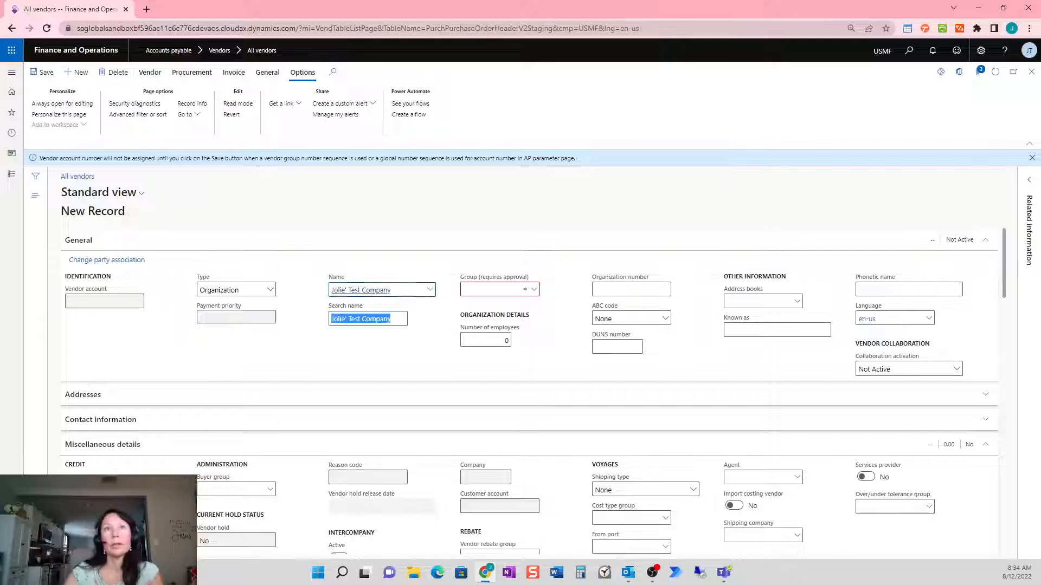
Assign the vendor to group 40 (Other vendors) and save it
click(534, 290)
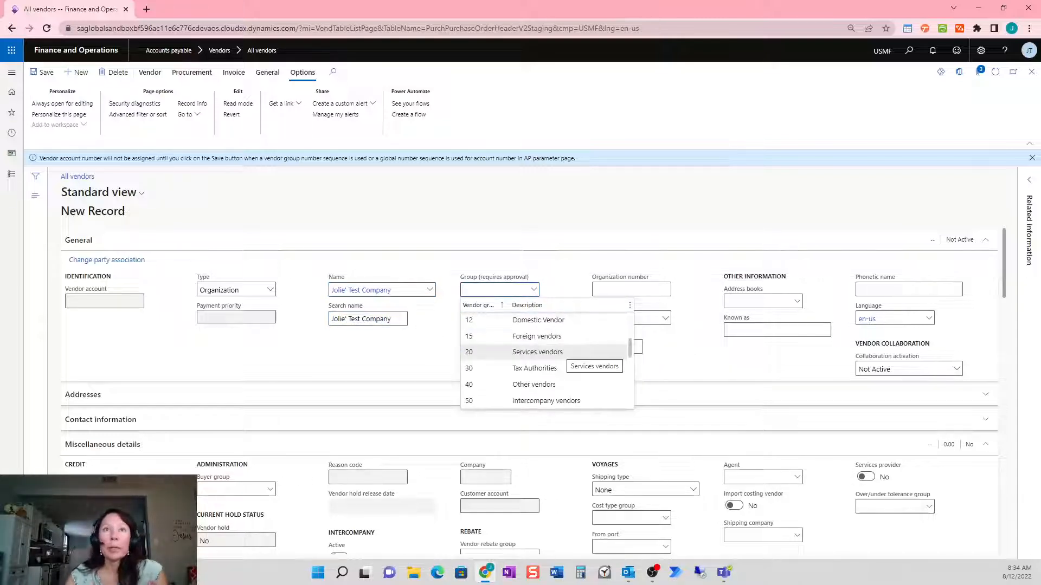
click(537, 385)
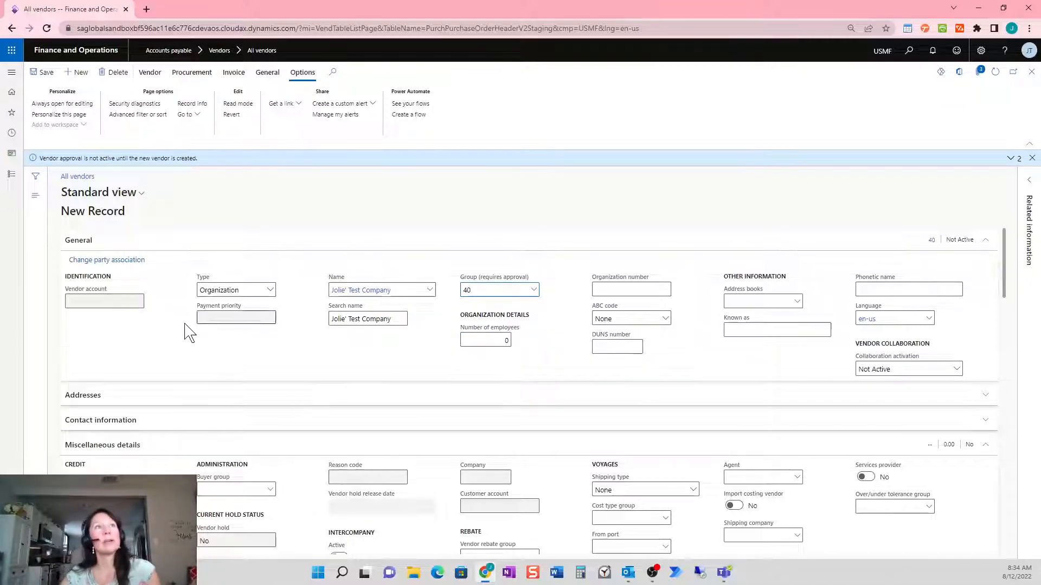
click(1032, 158)
click(50, 74)
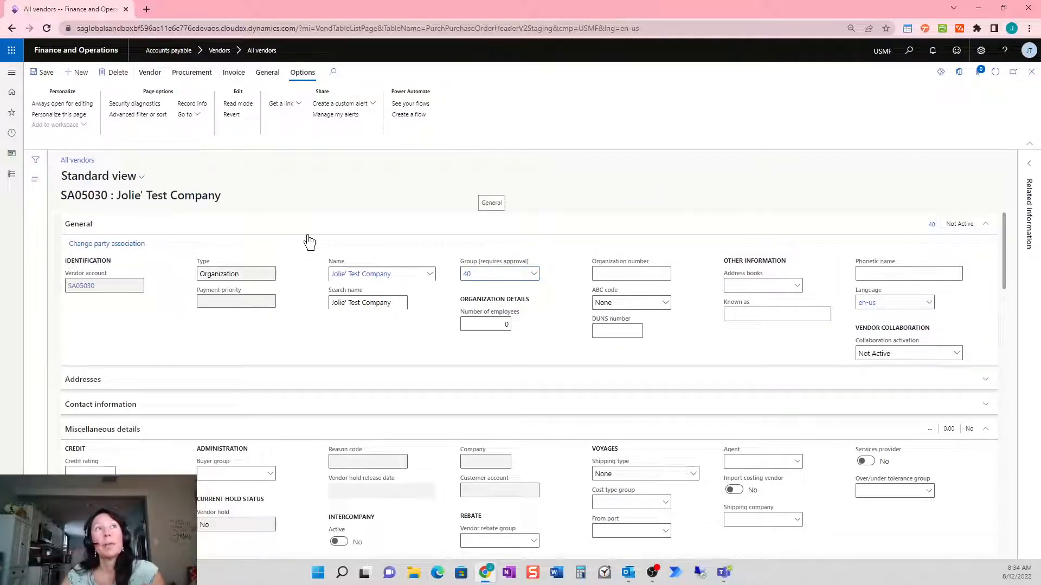
Close the vendor record and expand the 'New Vendor Created - Please validate.' notification in Action center
drag(61, 195, 237, 202)
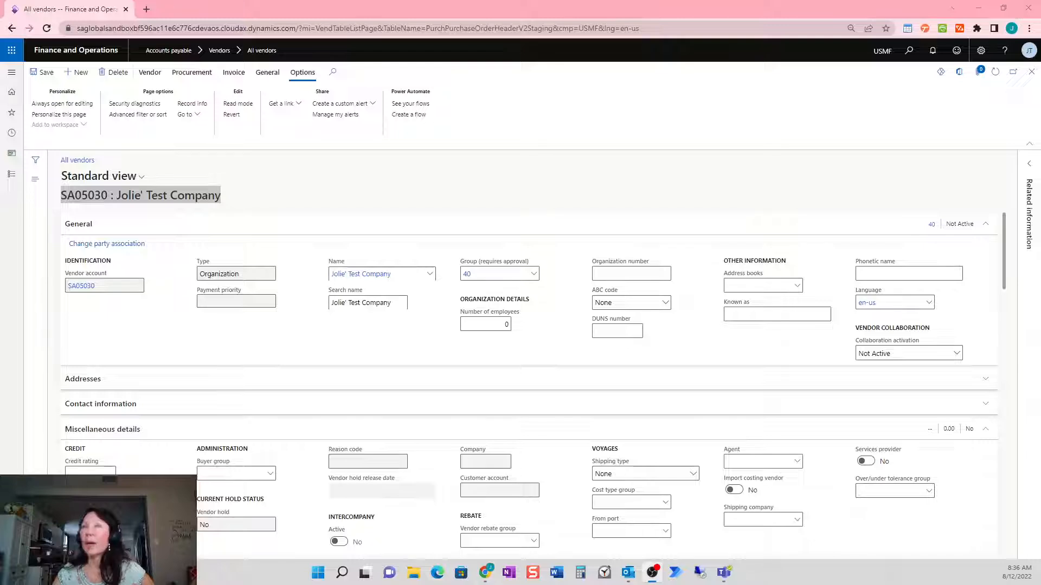
click(1031, 74)
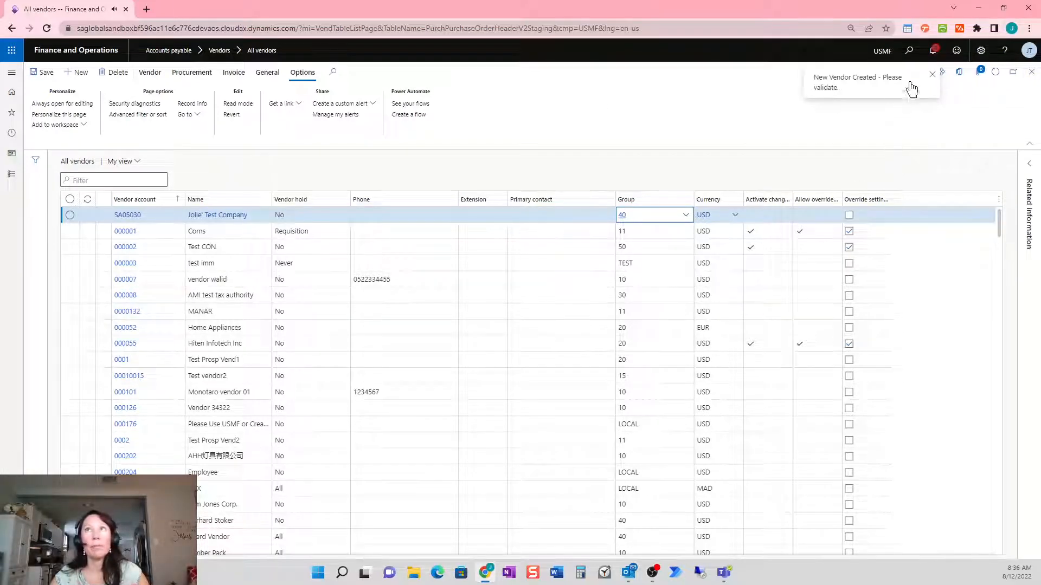
click(934, 54)
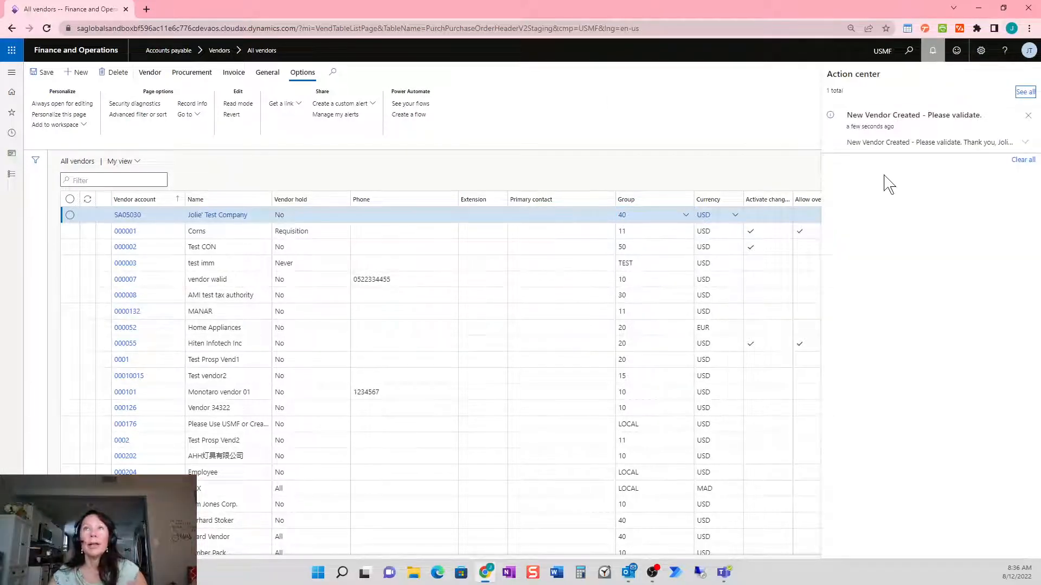
click(1022, 143)
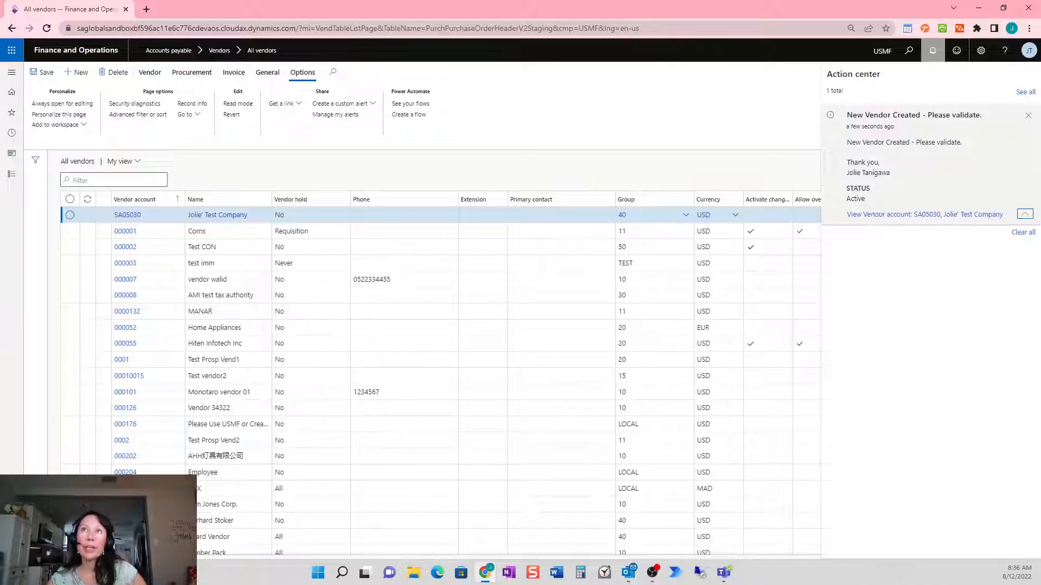
double_click(853, 142)
drag(853, 142, 929, 183)
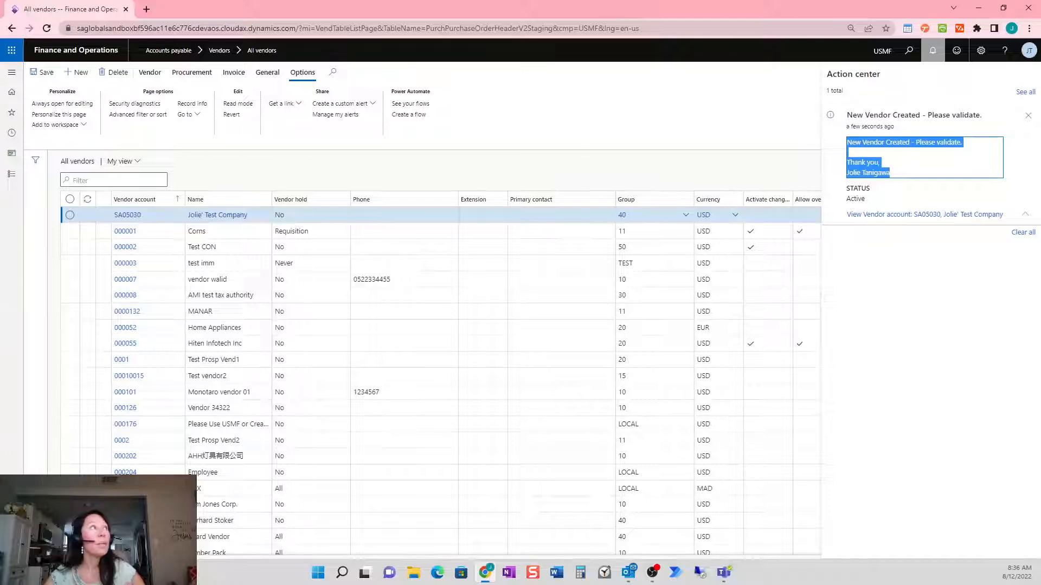
drag(0, 339, 427, 162)
Open the vendor account via the alert email's View Vendor account link, then close it
click(581, 156)
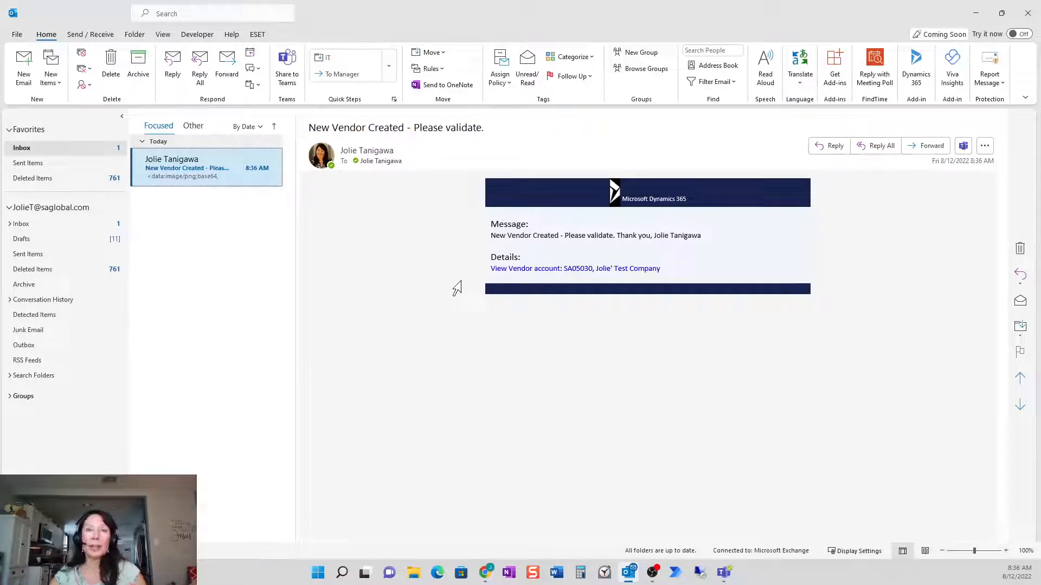
click(578, 269)
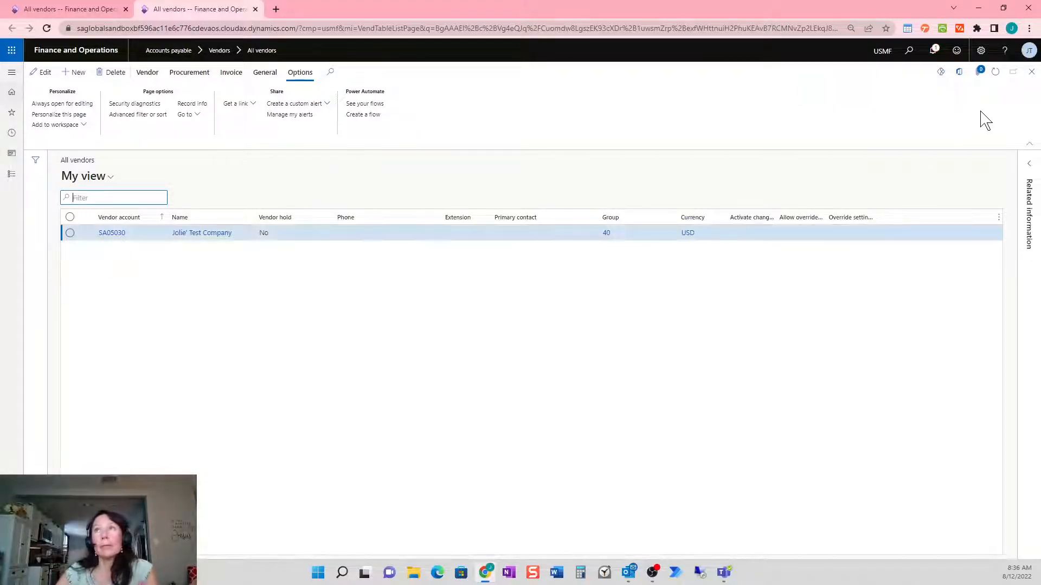
click(1032, 72)
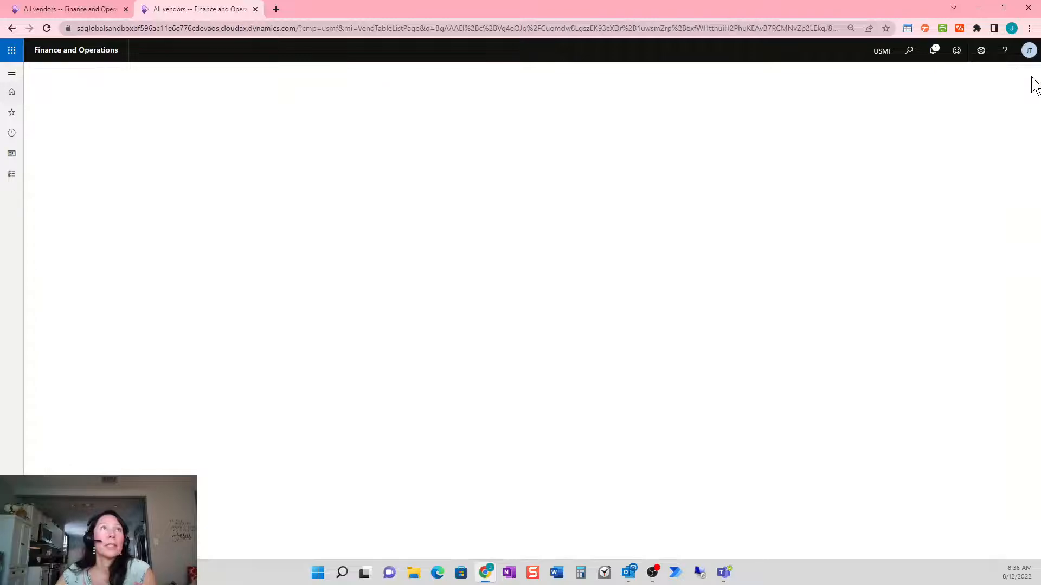
Open the All customers list under Accounts receivable
click(11, 173)
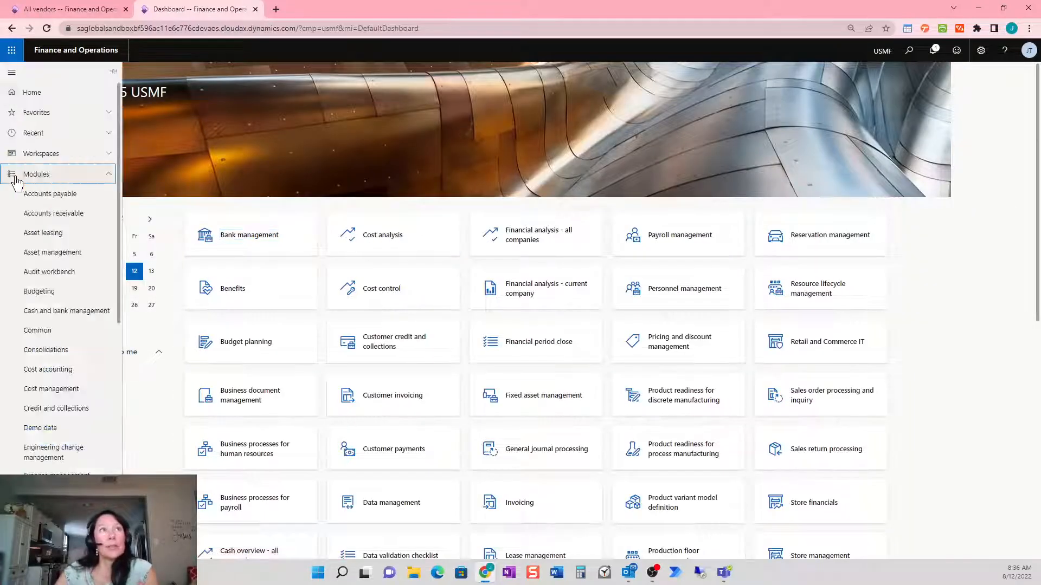
click(78, 214)
click(190, 178)
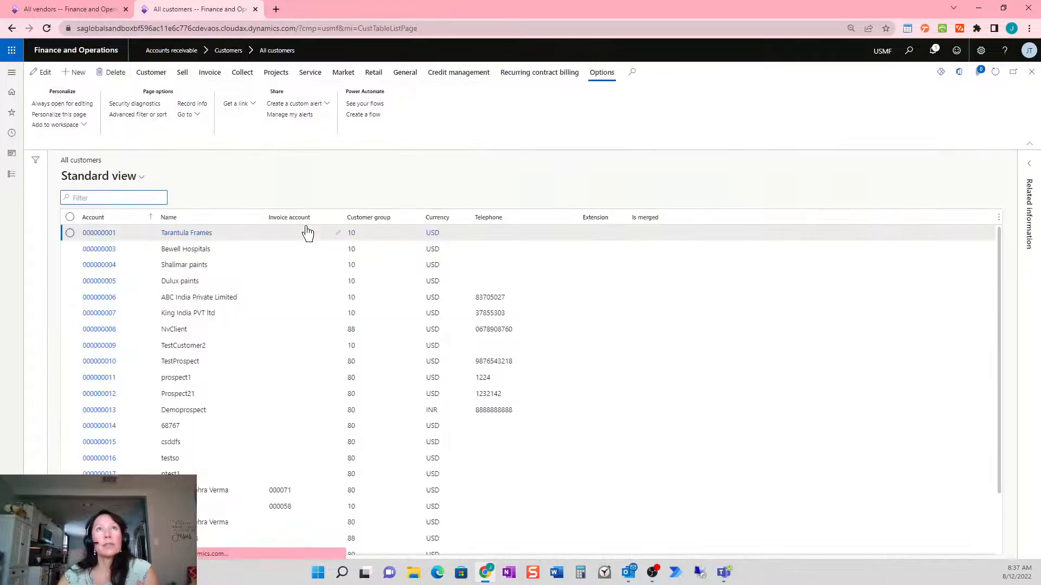
Start a custom Customers alert with subject and message 'New Customer Added' plus a sign-off
click(327, 105)
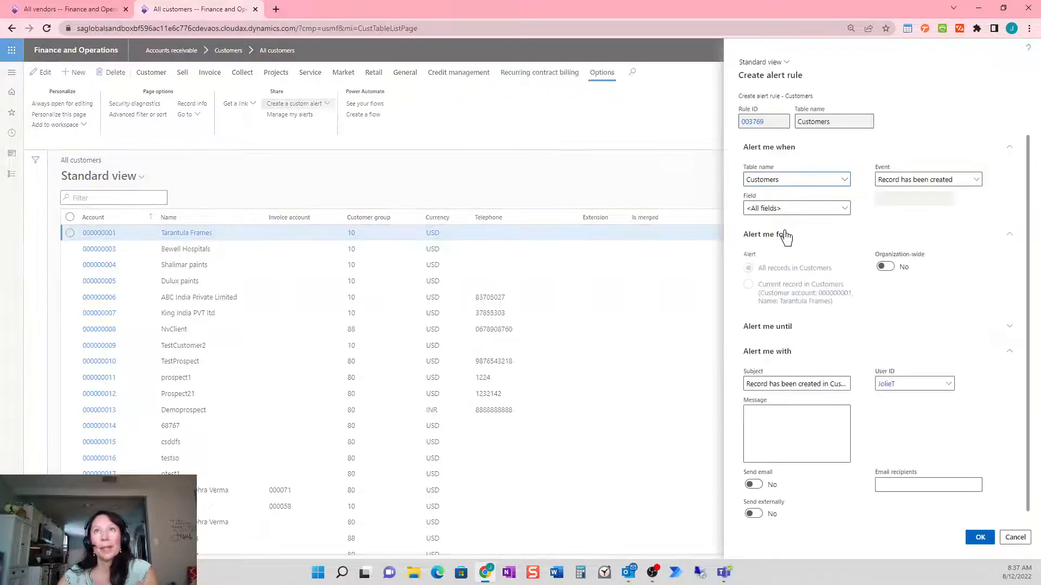
drag(781, 179, 735, 179)
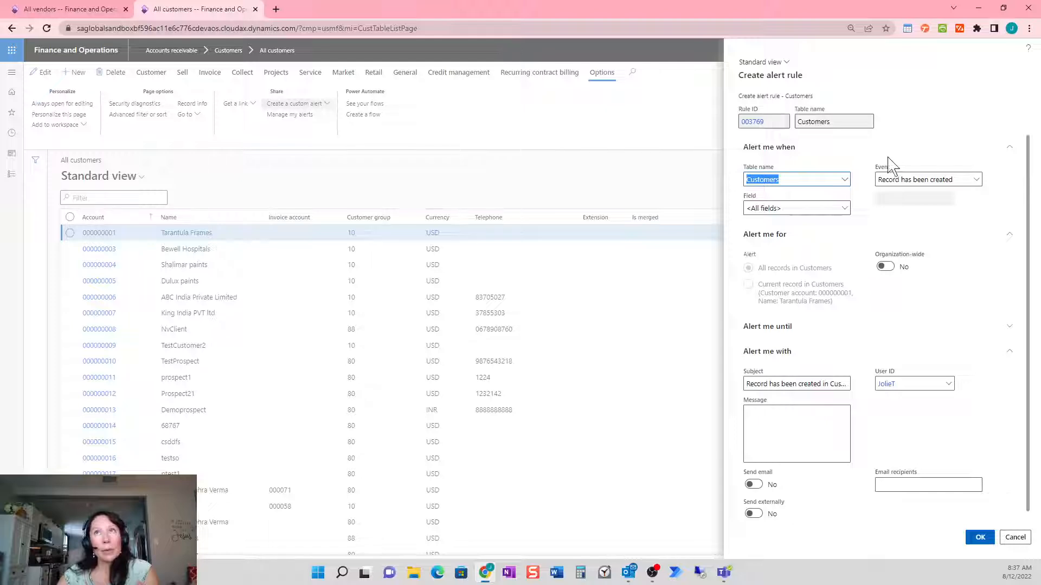
click(948, 180)
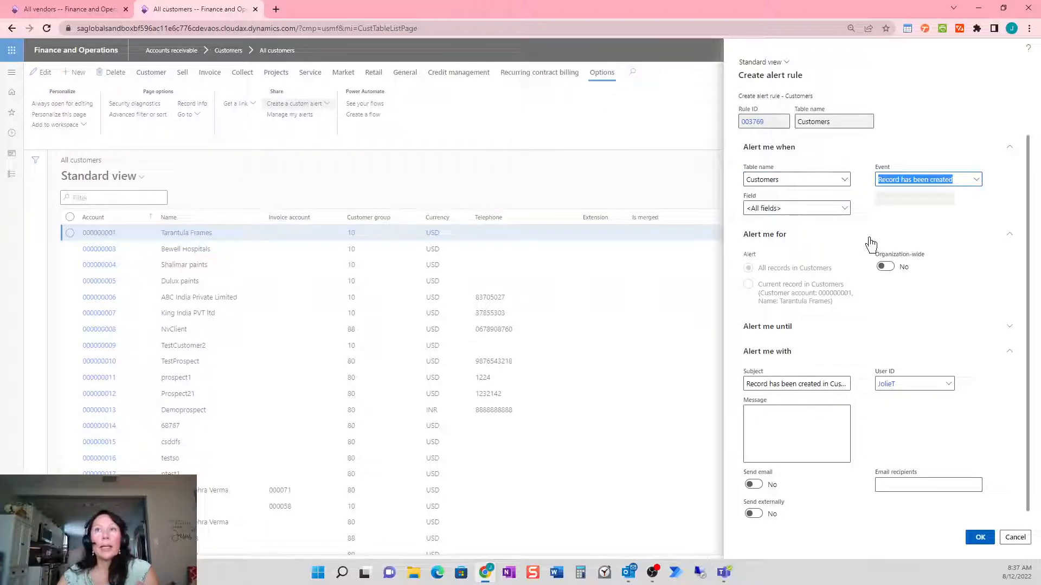
click(794, 384)
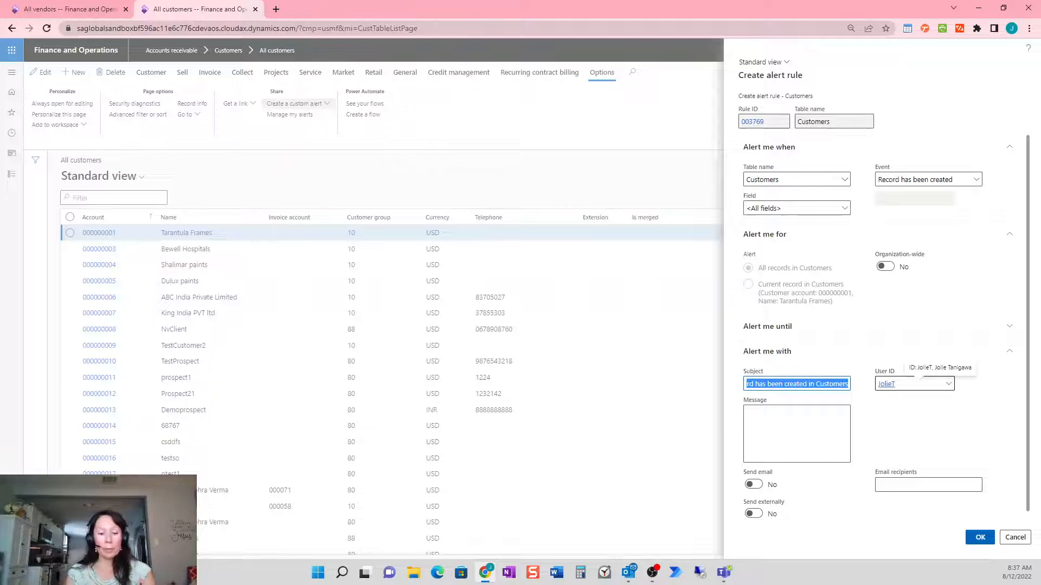
text(New Customer Added)
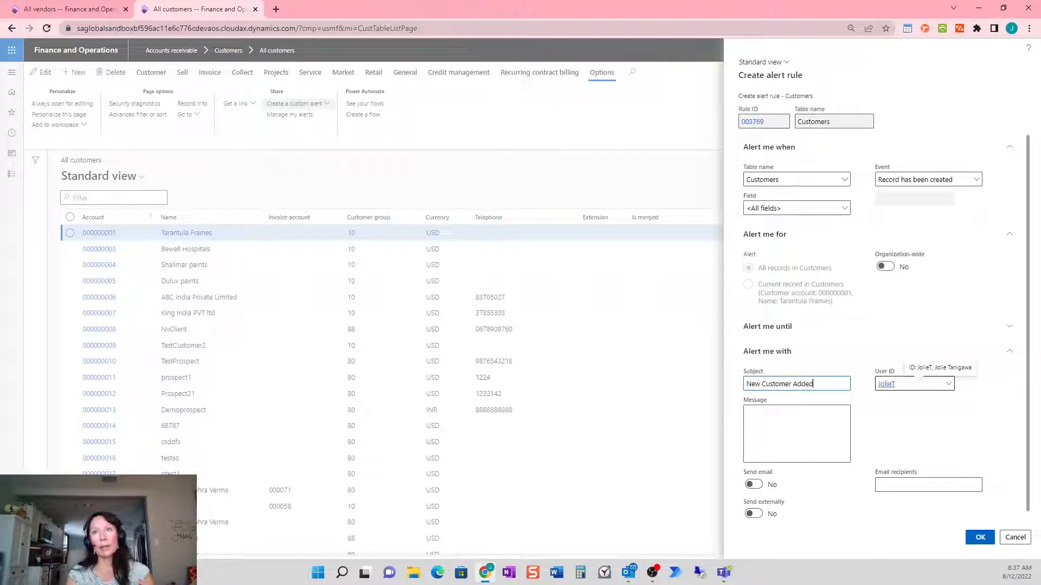
key(Tab)
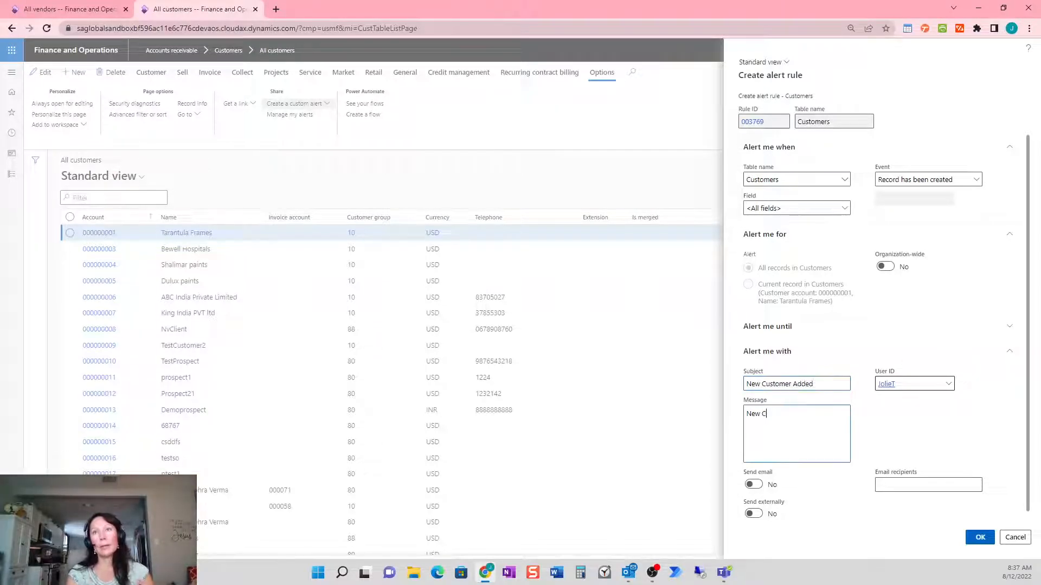
text(New Customer Added.)
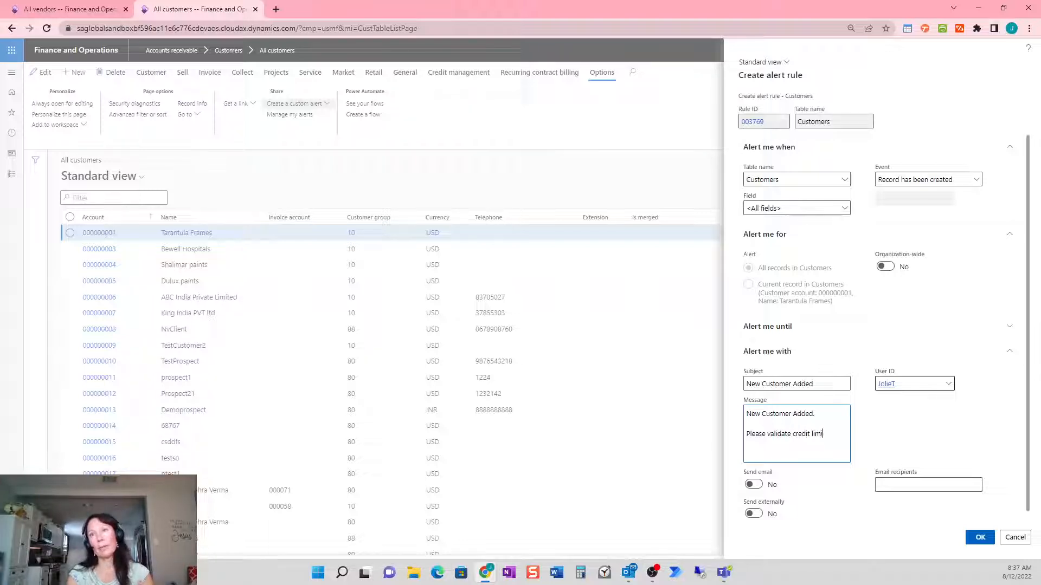
text(yo)
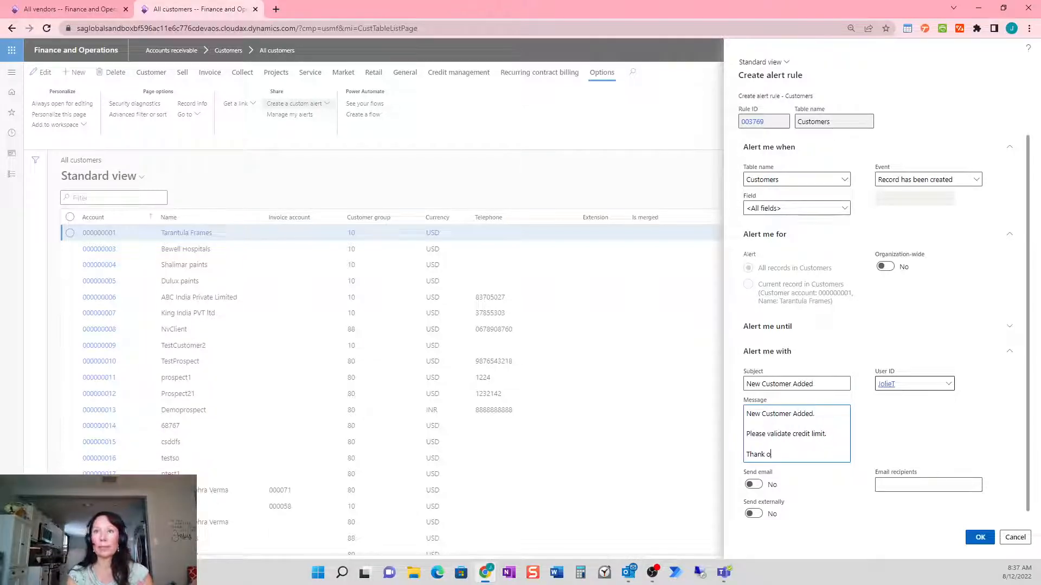
text(u,)
key(Return)
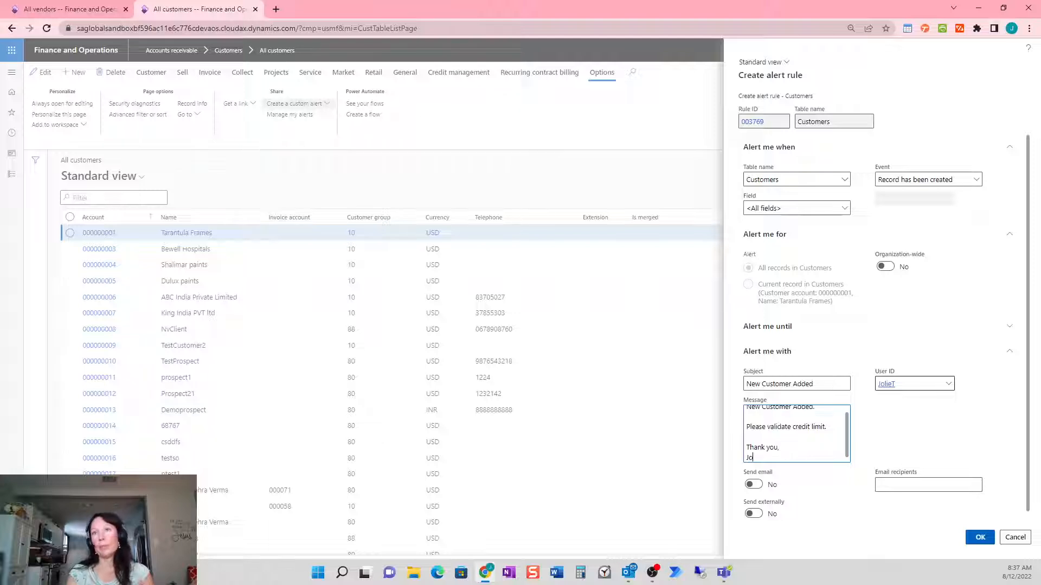
text(Jolie Tanigawa)
Enable email for the alert, enter the recipient's e-mail address, and save the rule
click(754, 484)
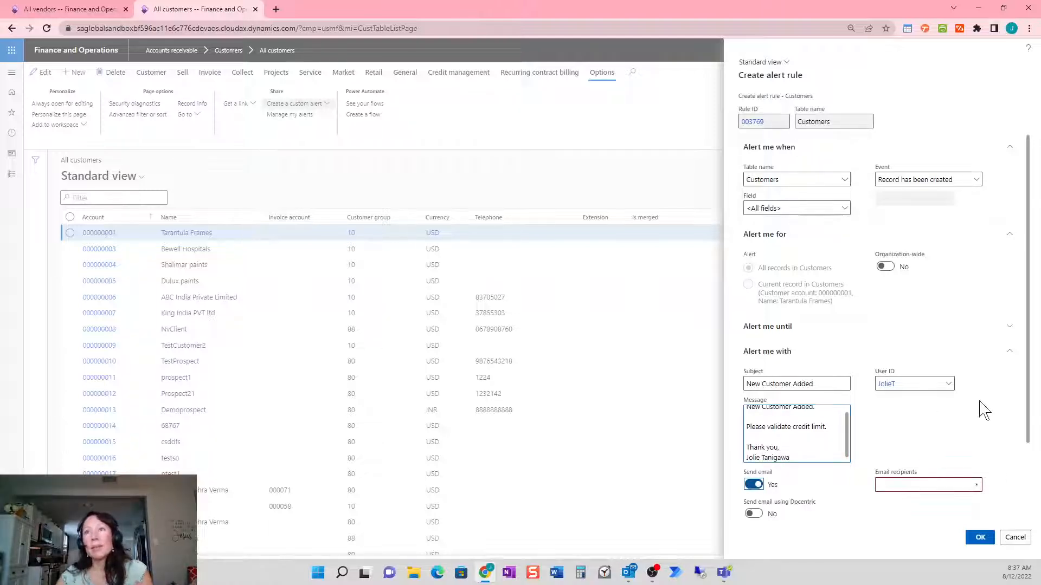
click(917, 485)
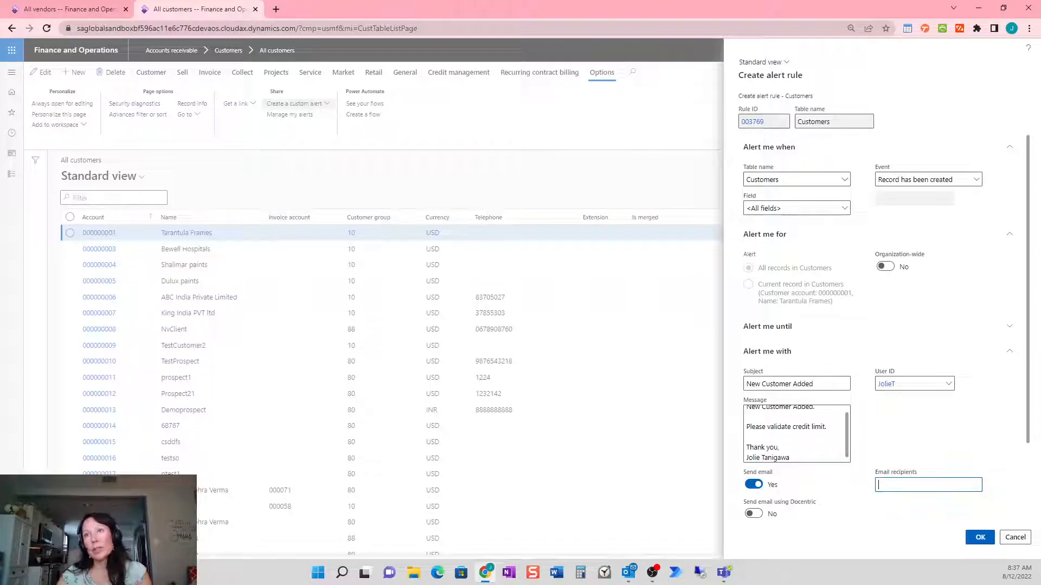
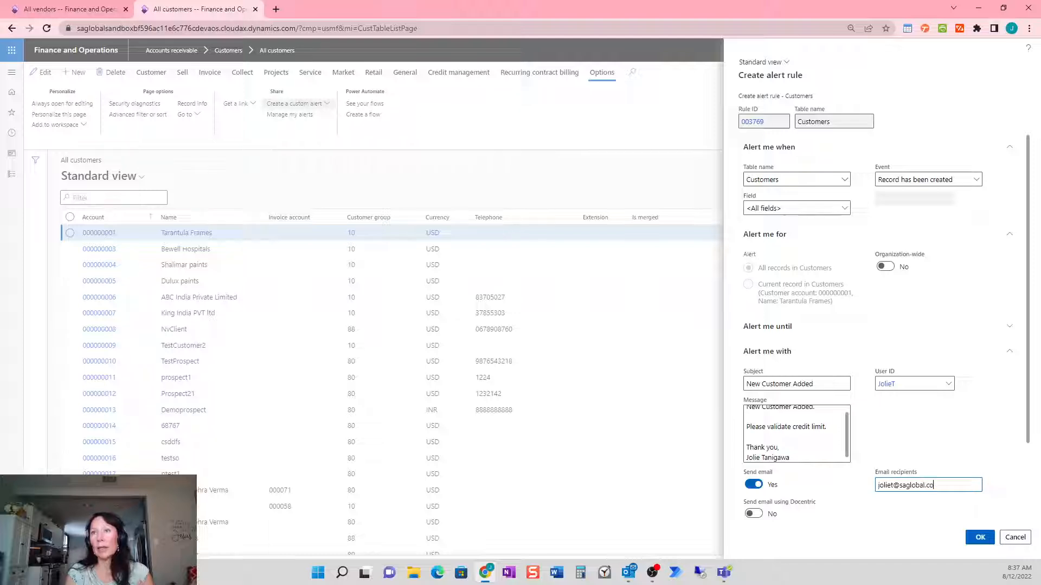
click(980, 544)
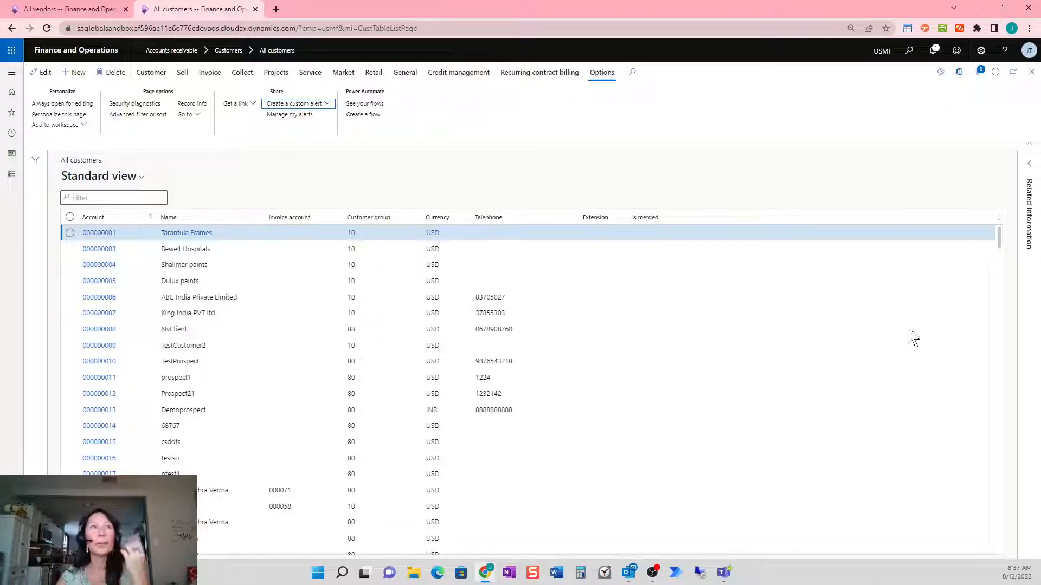
Start a new customer and enter the test customer's name
click(75, 74)
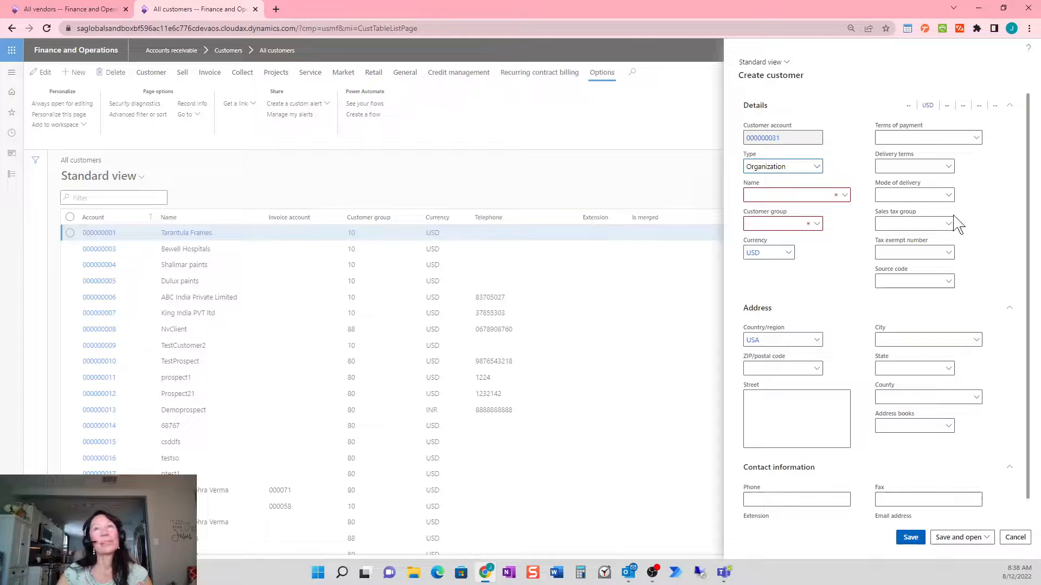
click(789, 195)
text(Jolie's Test Customer)
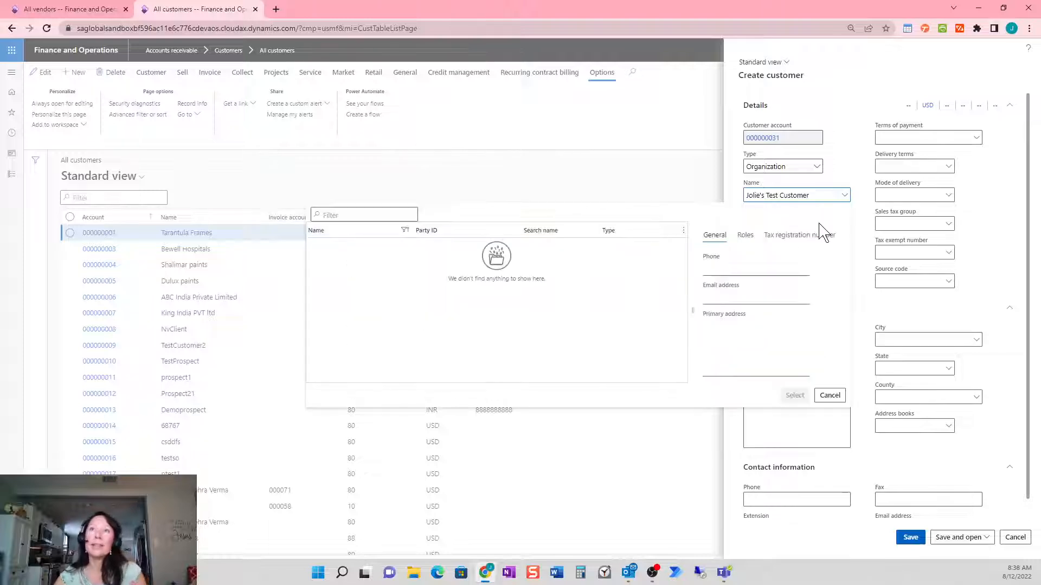
click(826, 252)
Put the customer in group 88, save it, and return to All customers
click(819, 232)
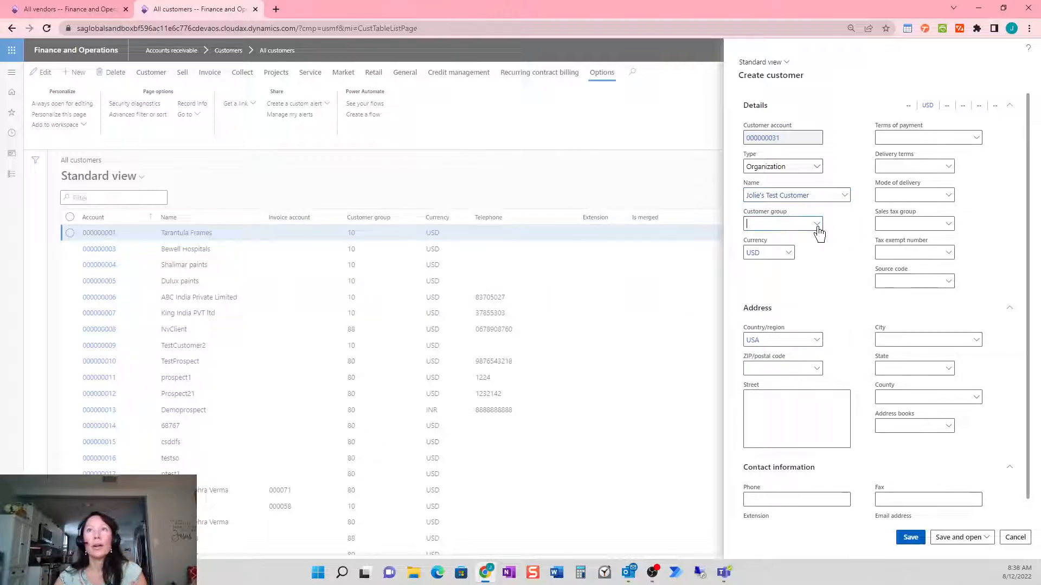
click(818, 228)
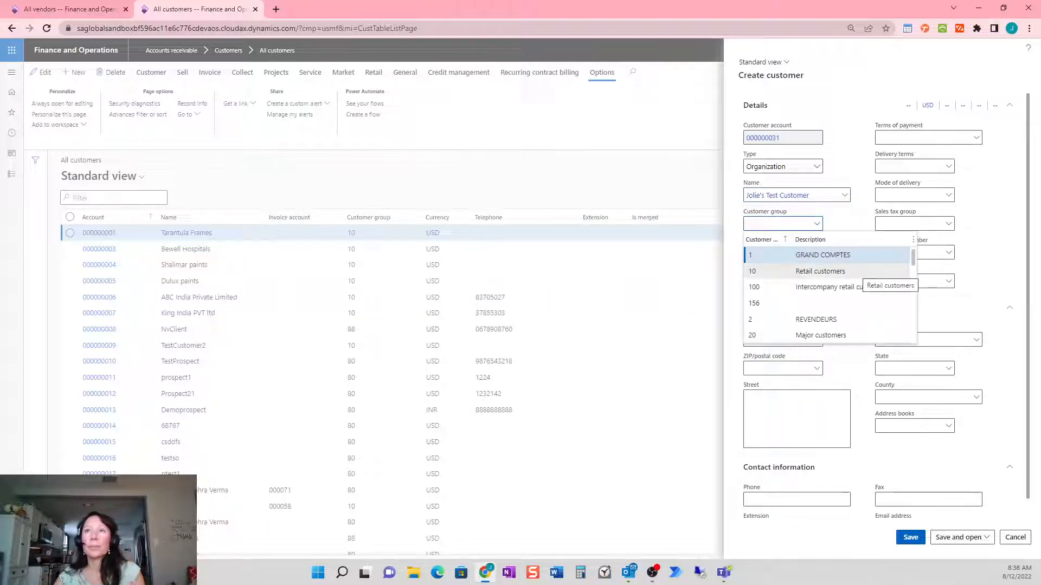
scroll(827, 285, down, 3)
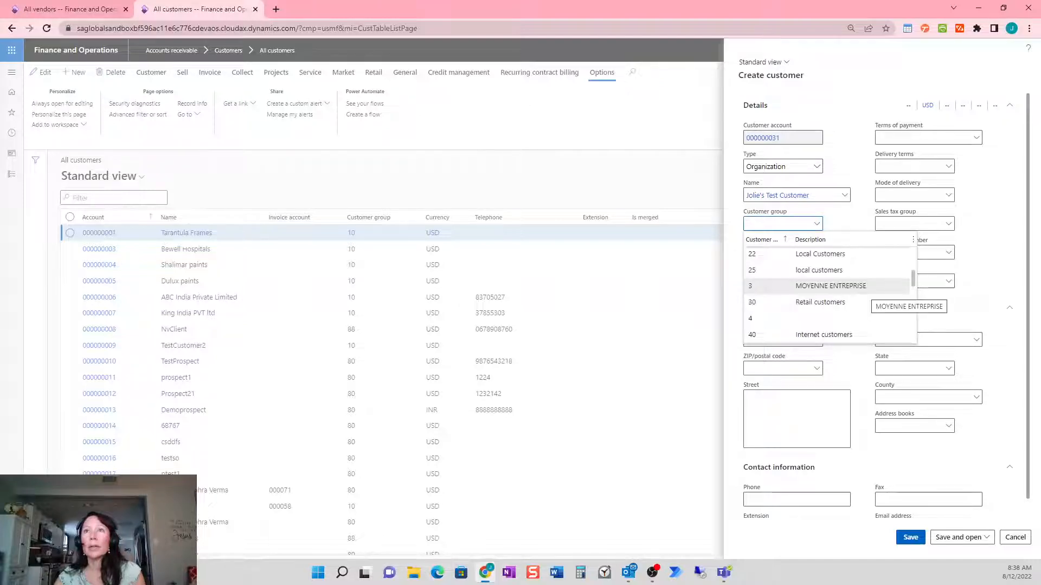
click(816, 334)
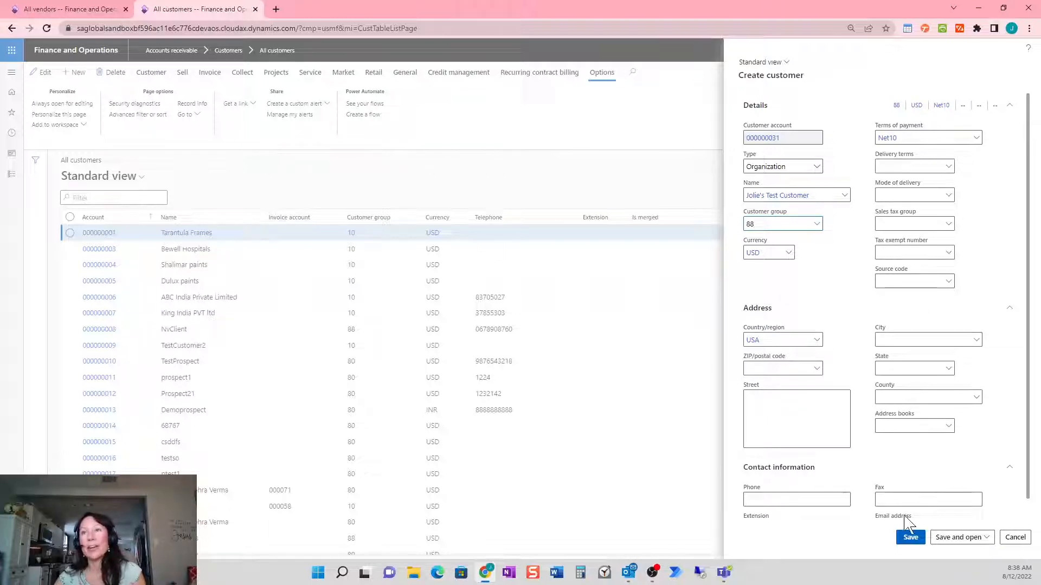
click(913, 539)
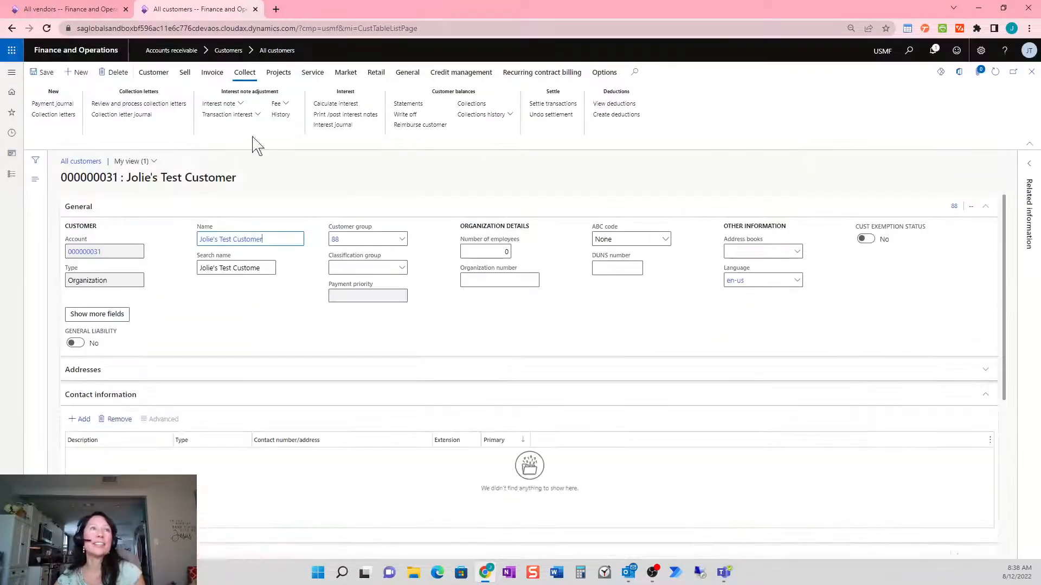
click(44, 76)
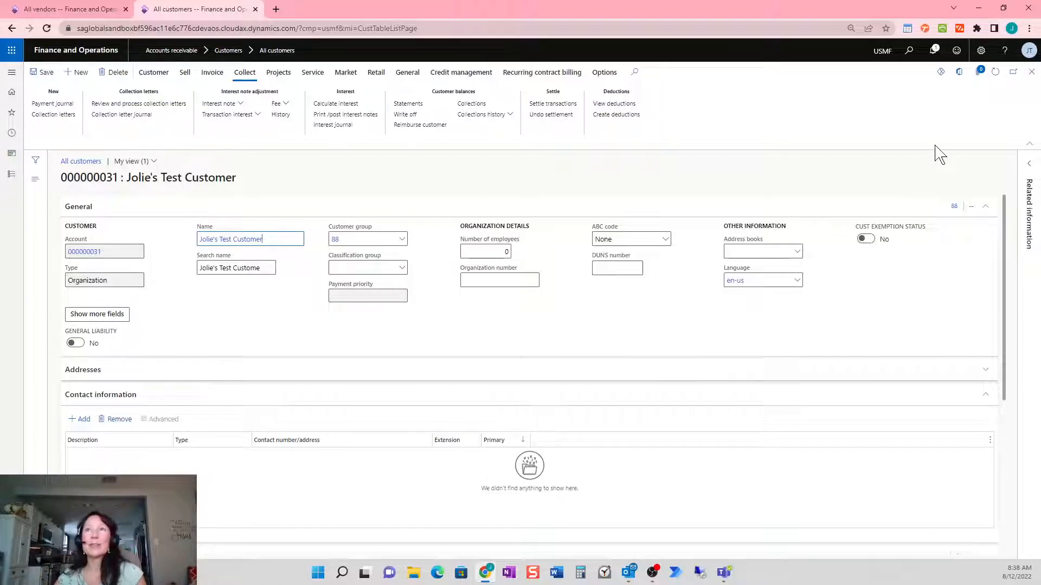
click(1030, 72)
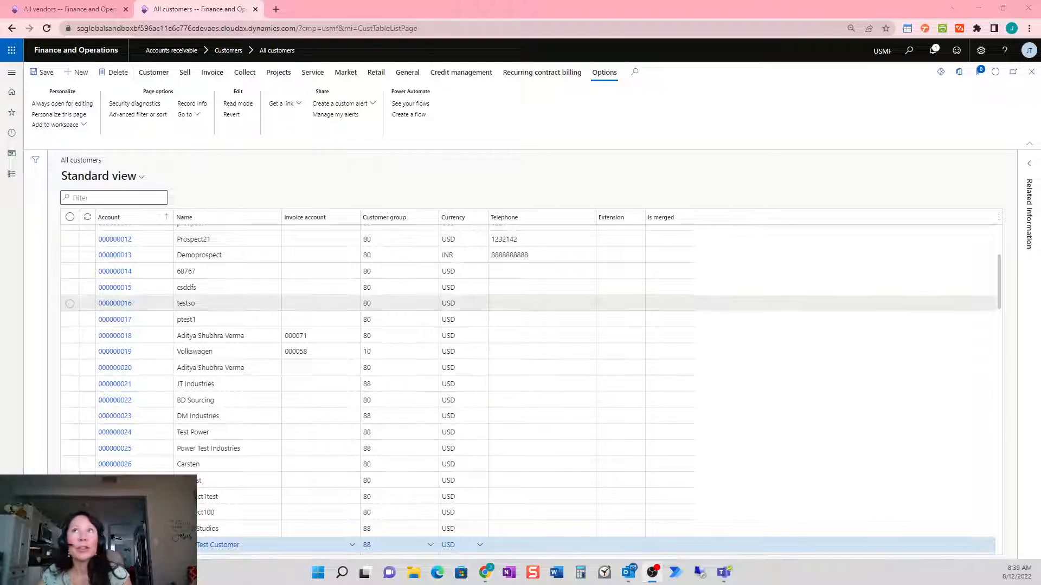
In Action center, dismiss the New Vendor Created notification and expand New Customer Added
click(933, 59)
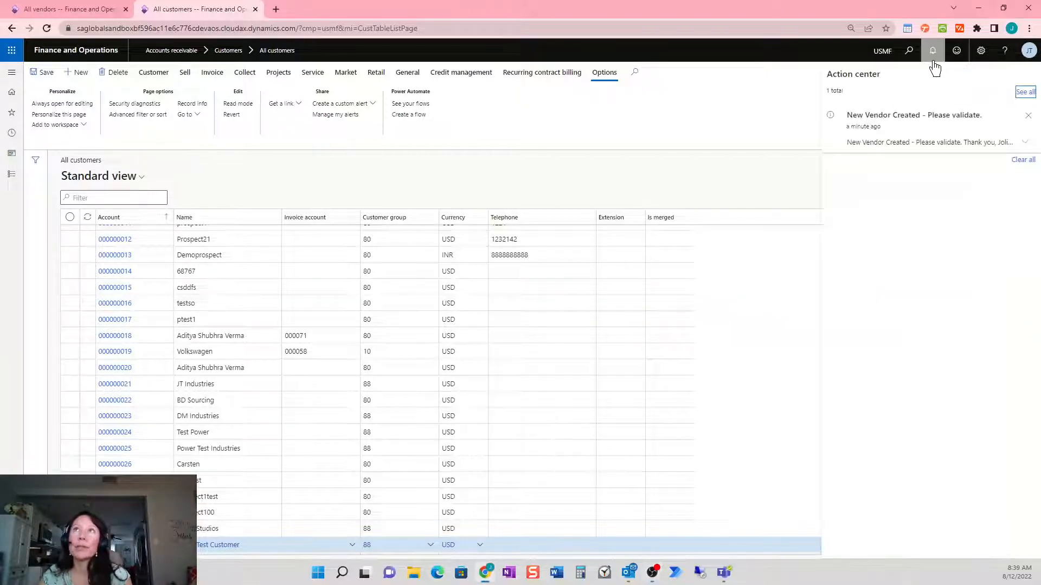
click(1029, 116)
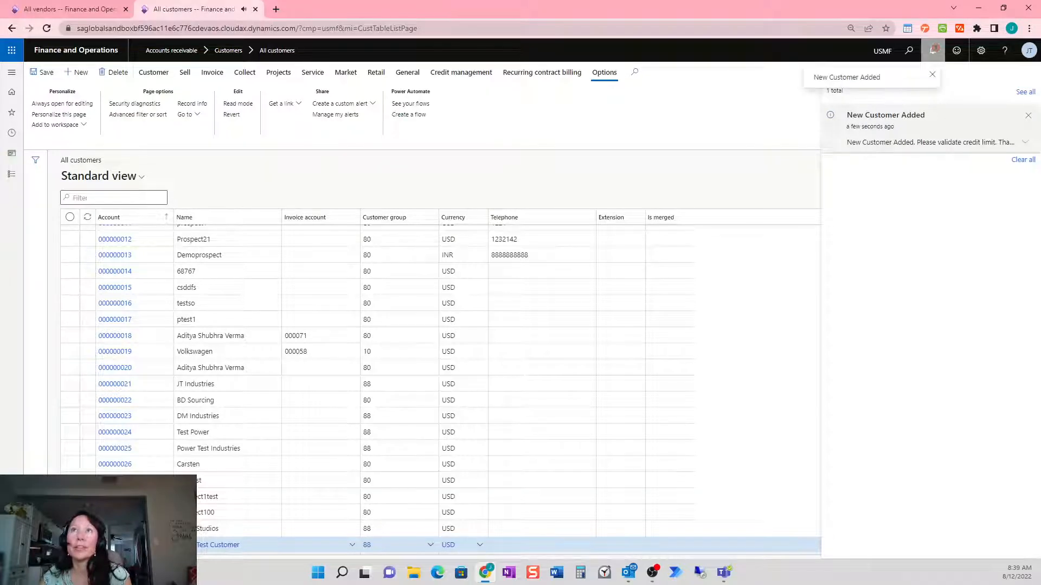
click(1025, 142)
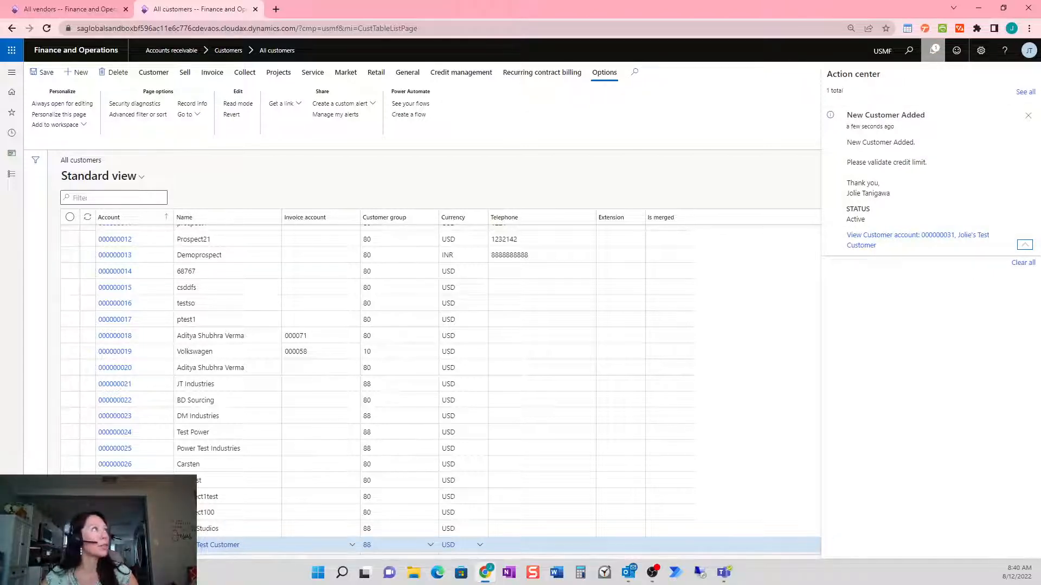
drag(2, 380, 460, 71)
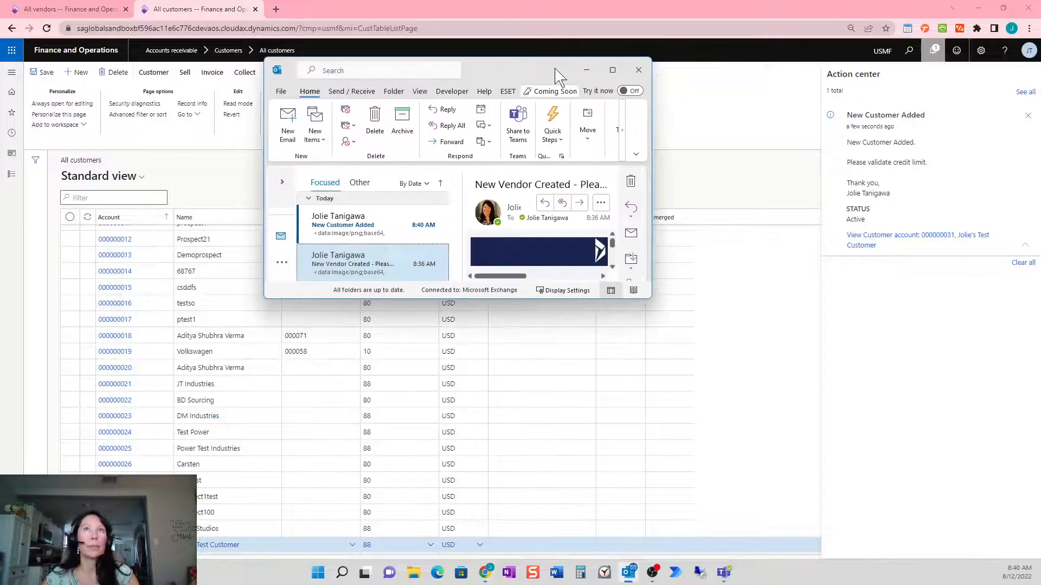
Maximize Outlook and follow the New Customer Added email's View Customer account link
click(611, 71)
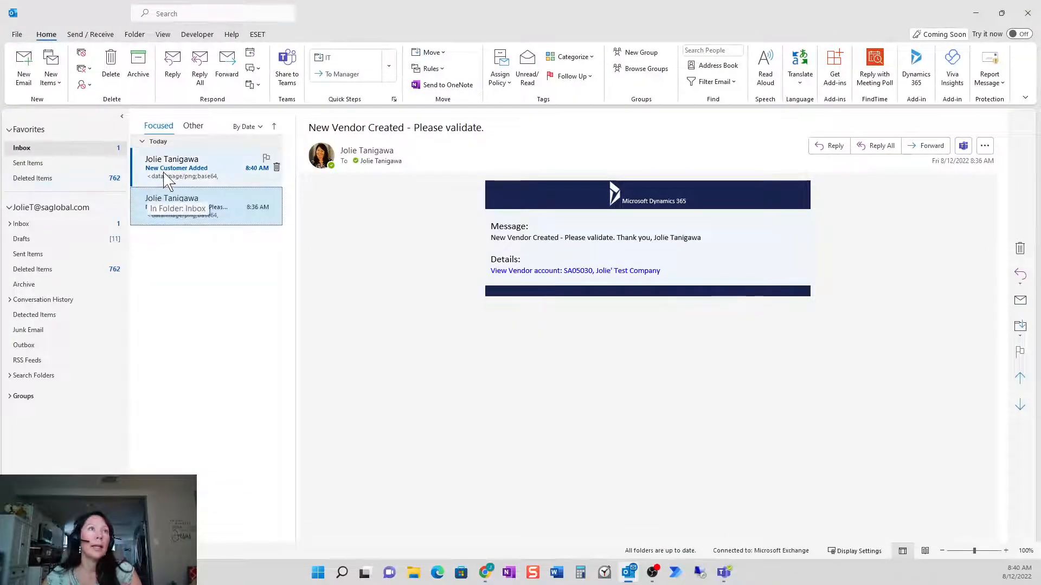
click(181, 178)
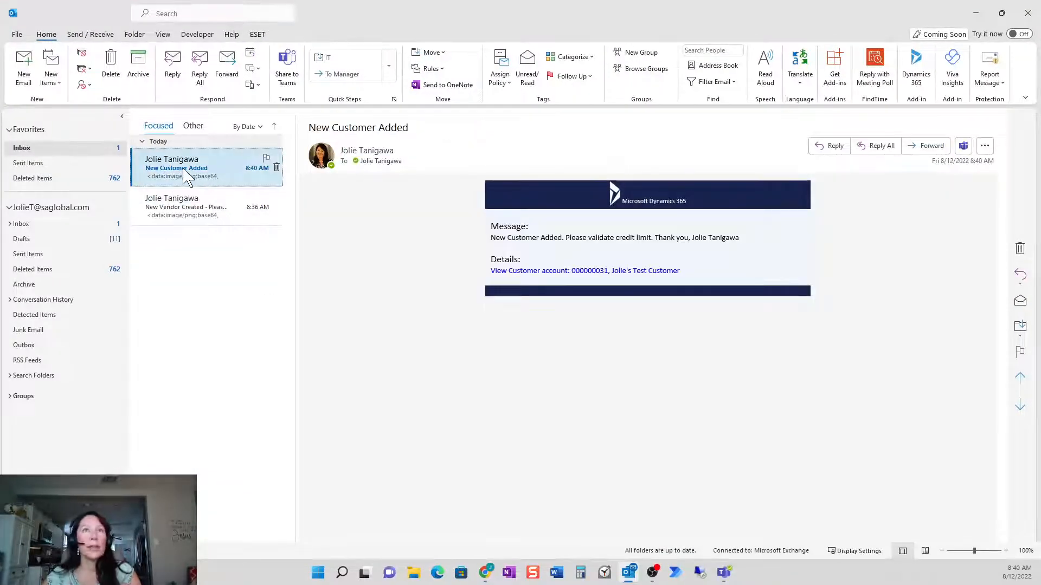
click(562, 272)
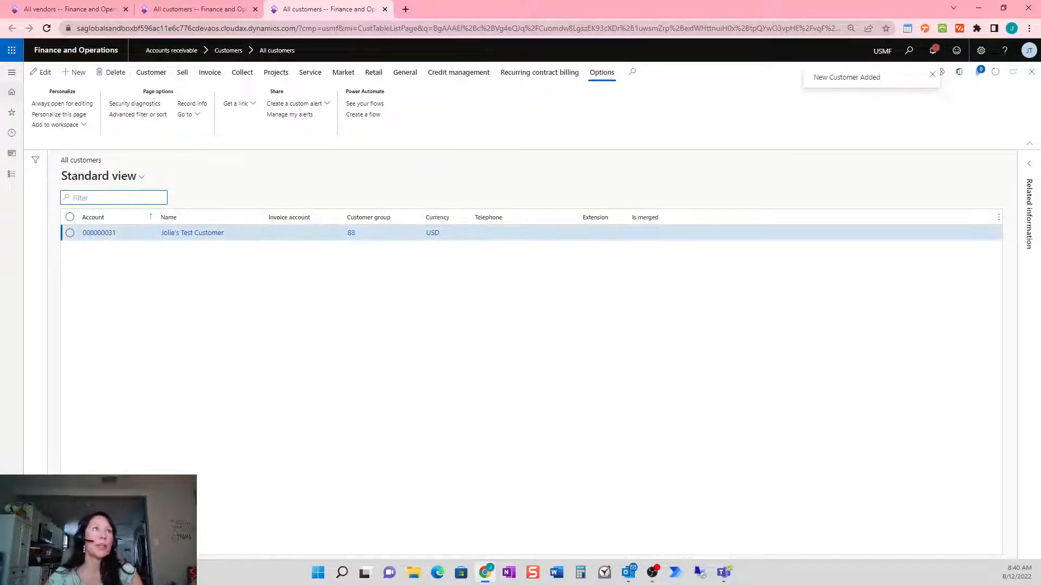
Open the Fixed assets acquired list and start a custom alert rule for fixed assets
click(12, 176)
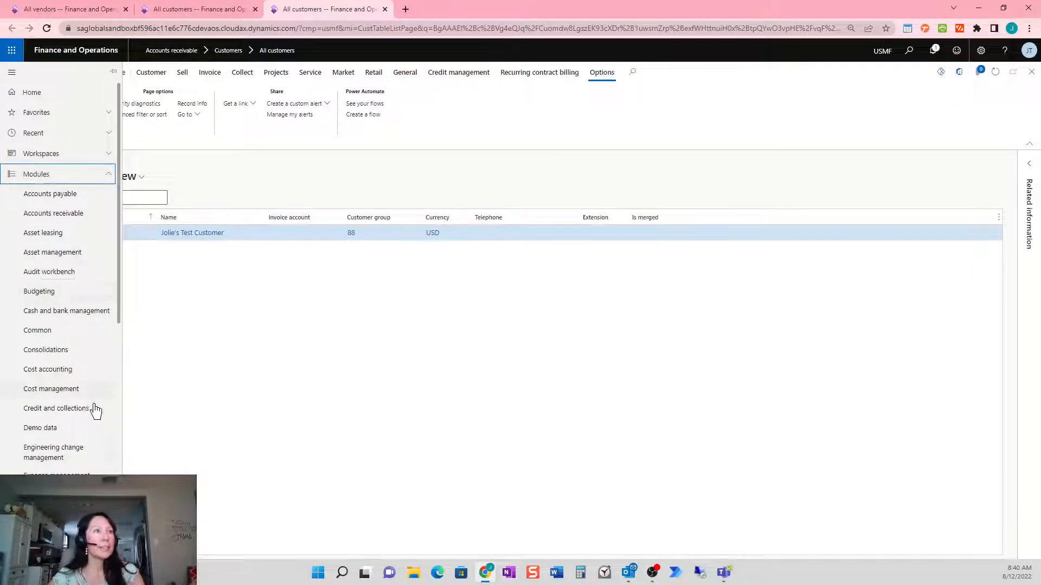
click(68, 495)
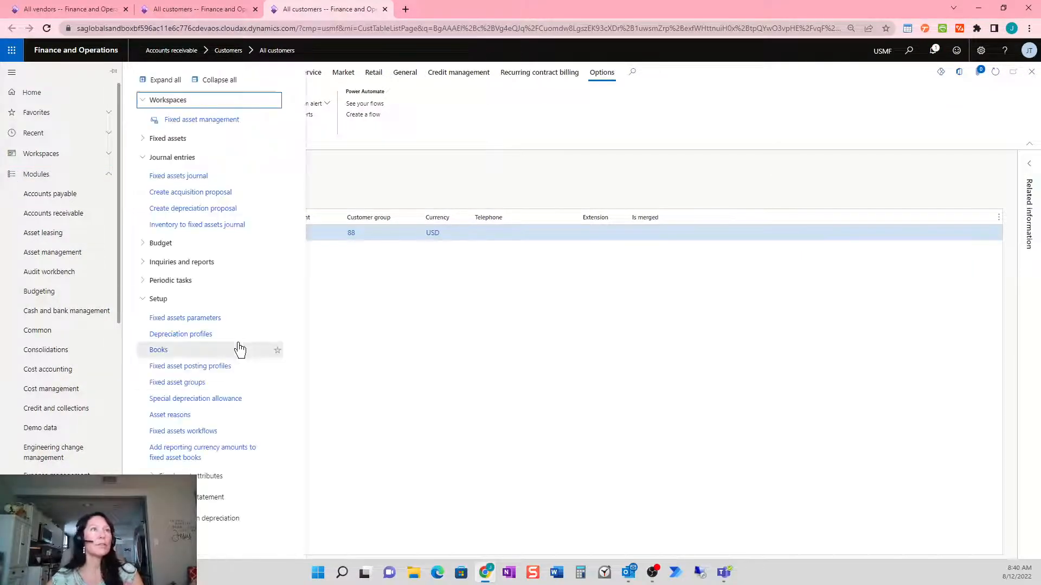
click(160, 81)
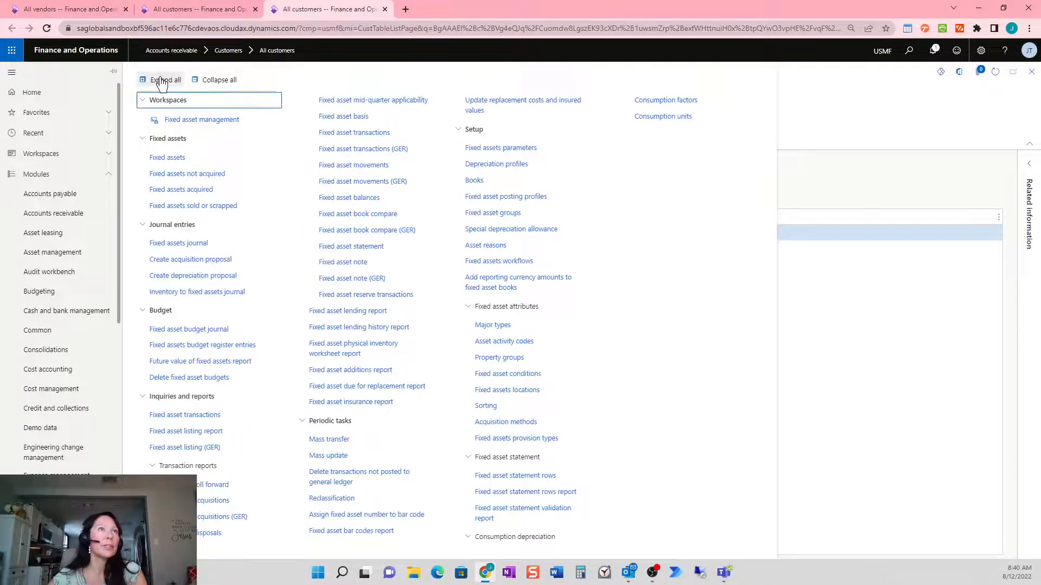
click(227, 194)
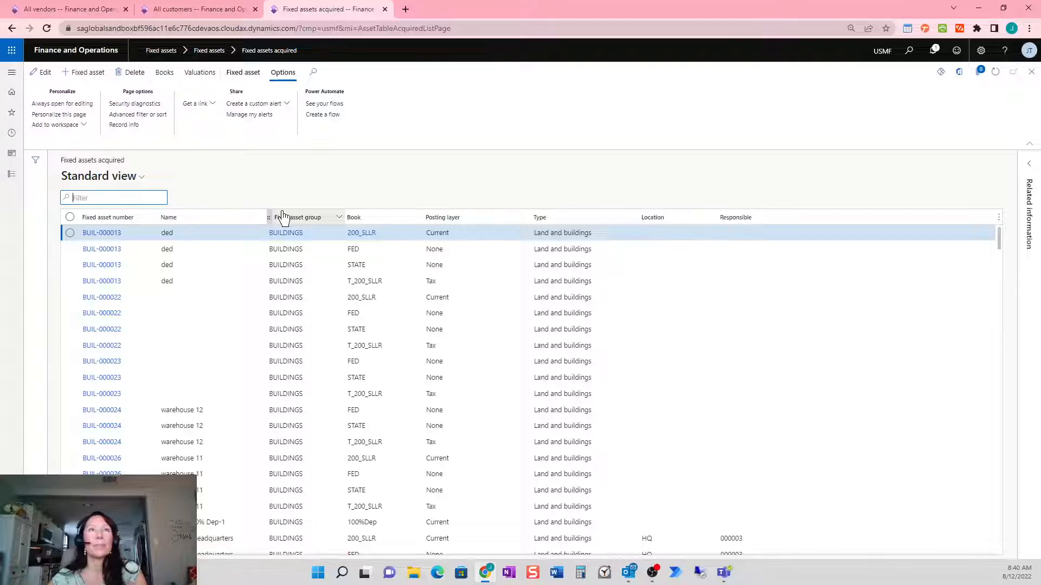
click(285, 107)
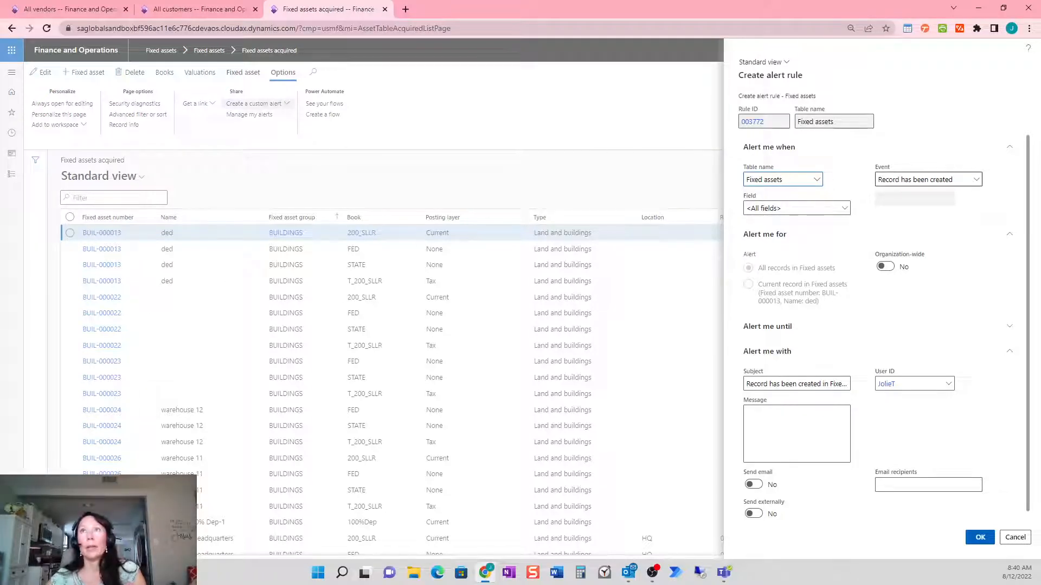
Save a fixed asset creation alert titled 'New Acquired Asset Created', 'Please validate books.', sent by email
drag(746, 384, 1002, 396)
text(New Acc)
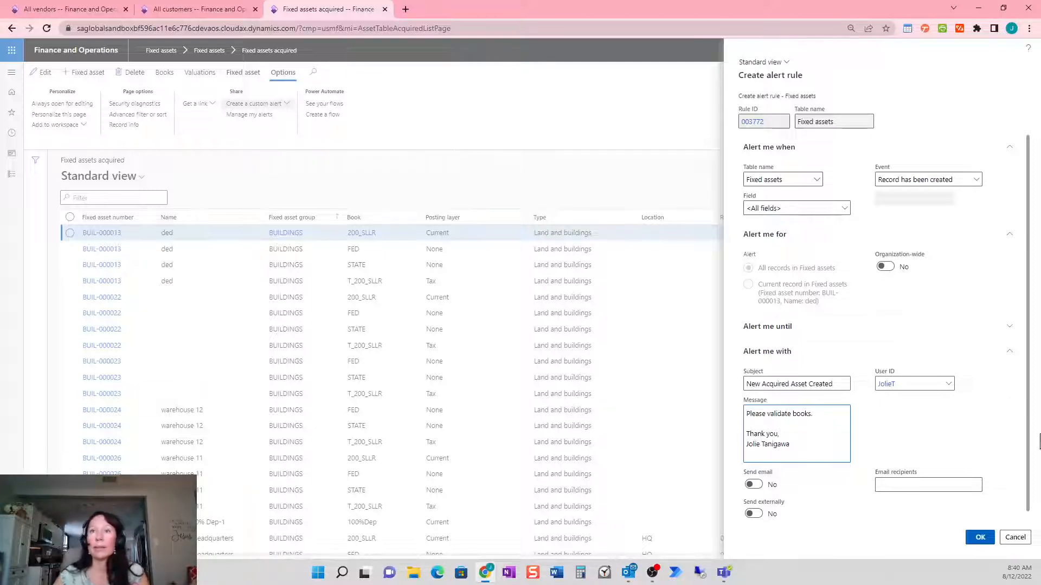
click(753, 484)
click(879, 485)
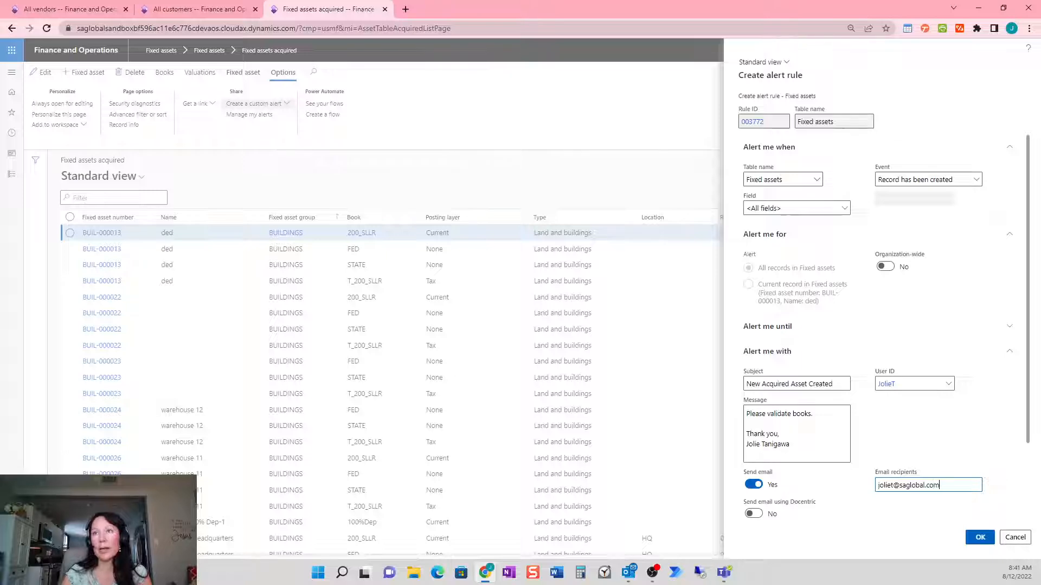
click(979, 538)
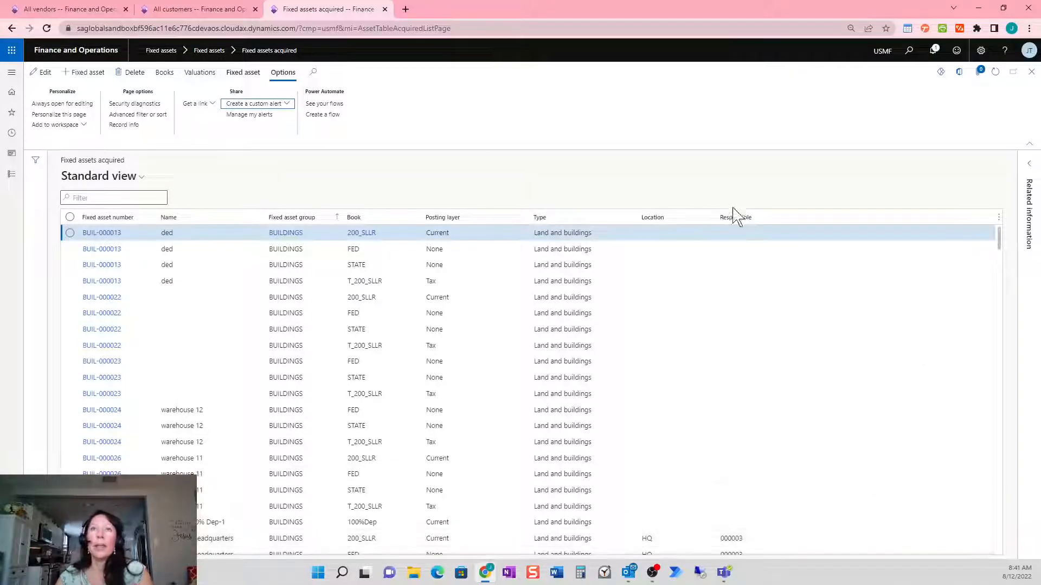
Go to the All purchase orders page in Accounts payable
click(13, 176)
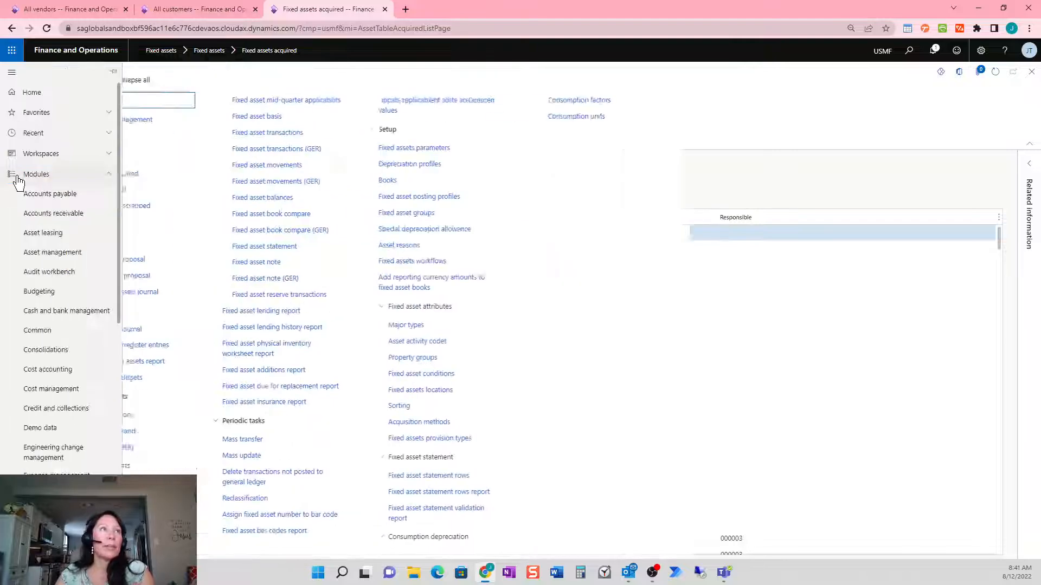
click(80, 194)
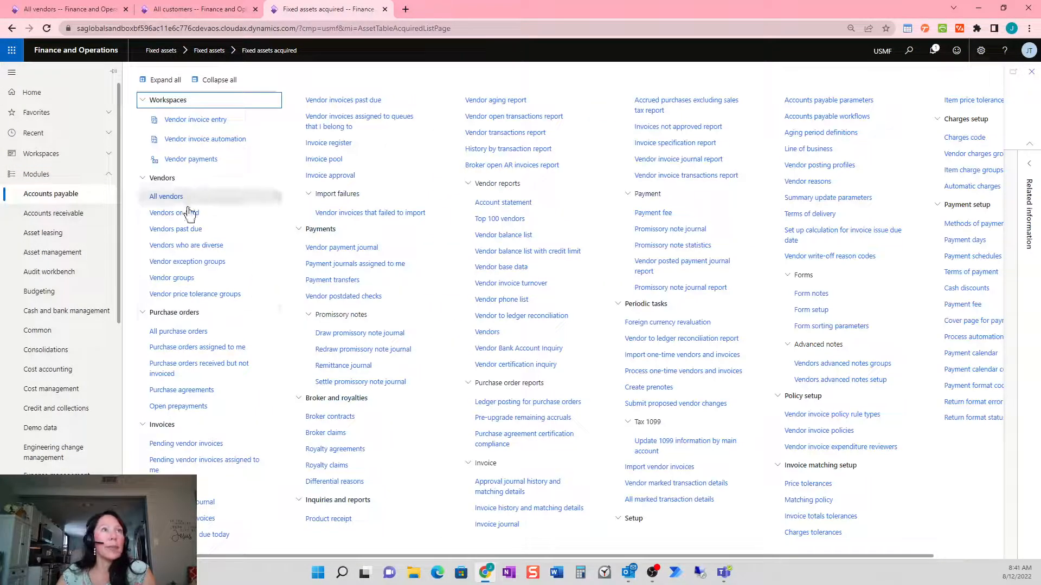
click(242, 350)
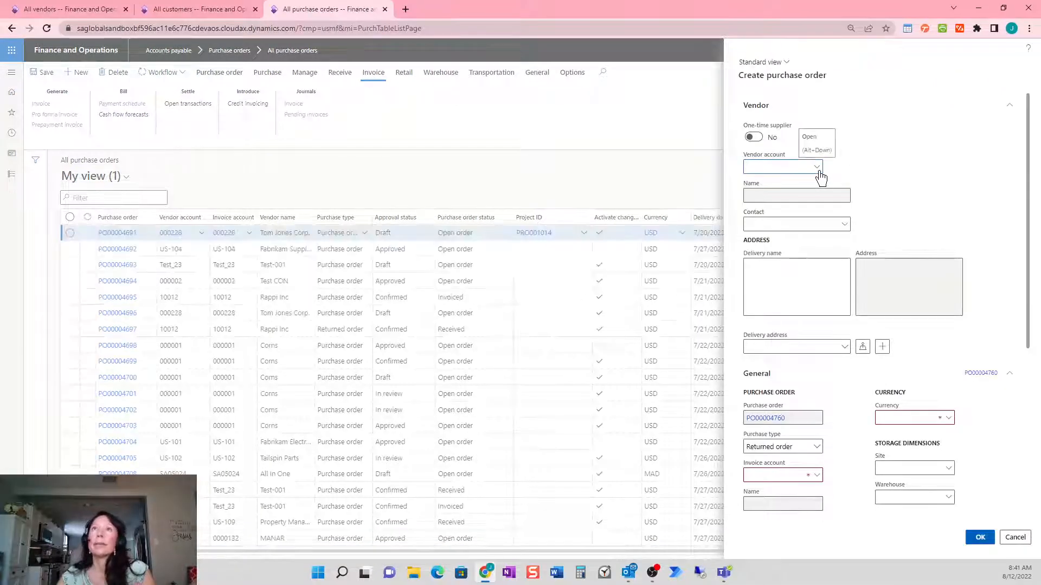
Choose vendor Latest Accessories Sales (USMF-000000008) for the new purchase order
click(817, 168)
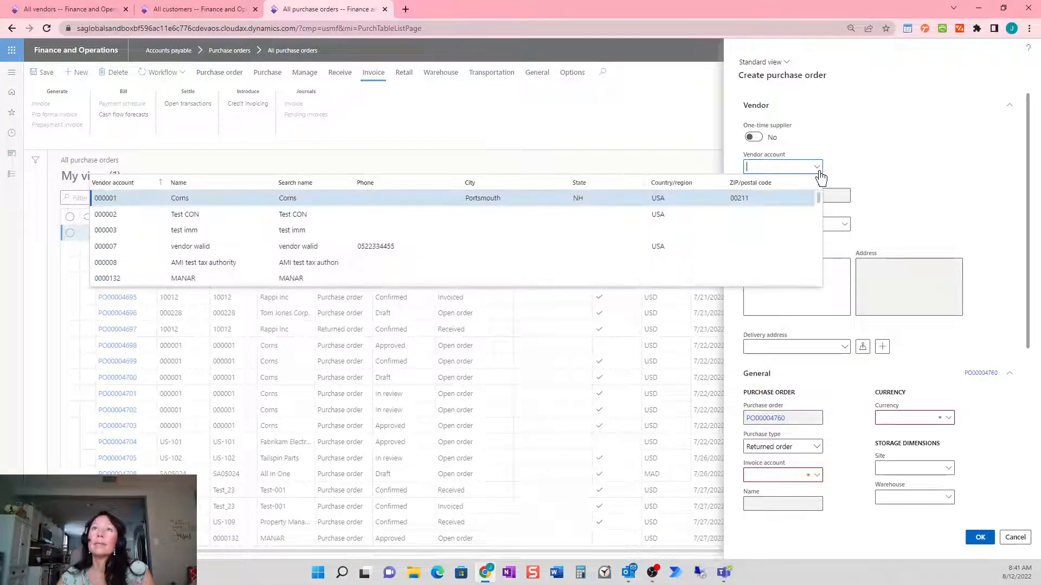
click(252, 183)
text(ford)
key(Return)
click(266, 185)
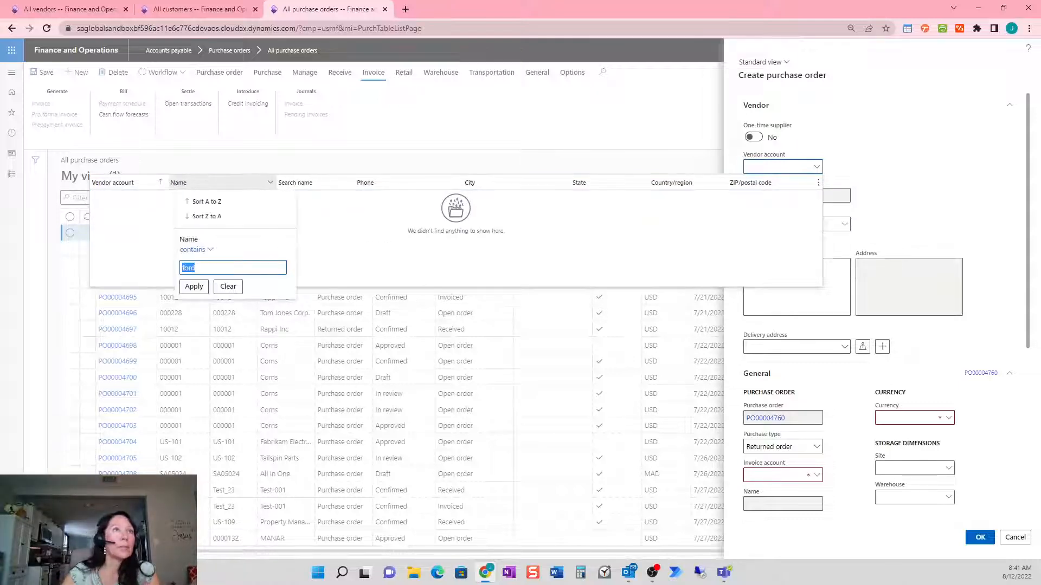
click(230, 288)
scroll(642, 239, down, 6)
scroll(646, 242, down, 10)
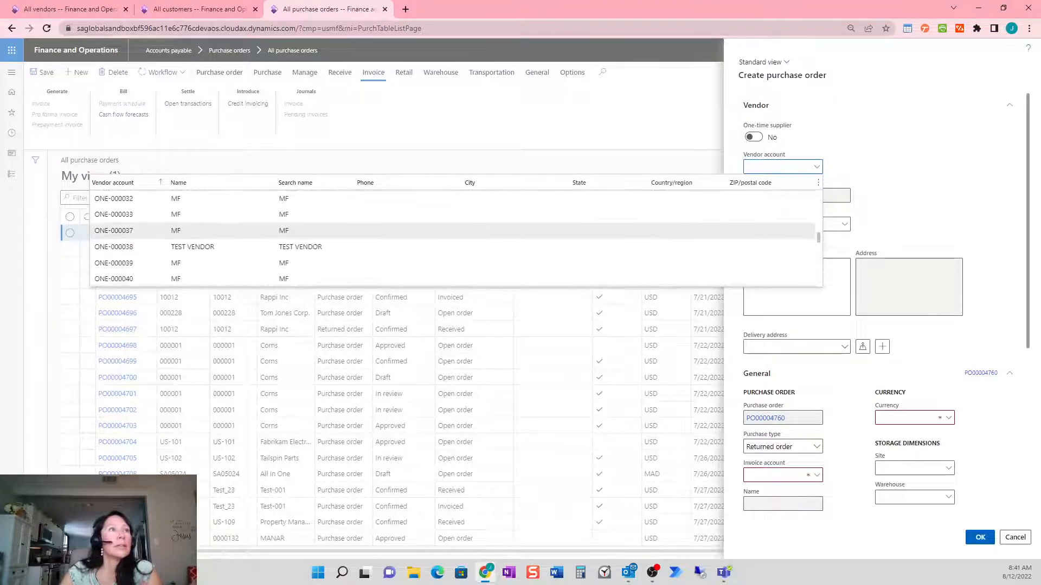
scroll(643, 241, down, 10)
scroll(643, 238, down, 7)
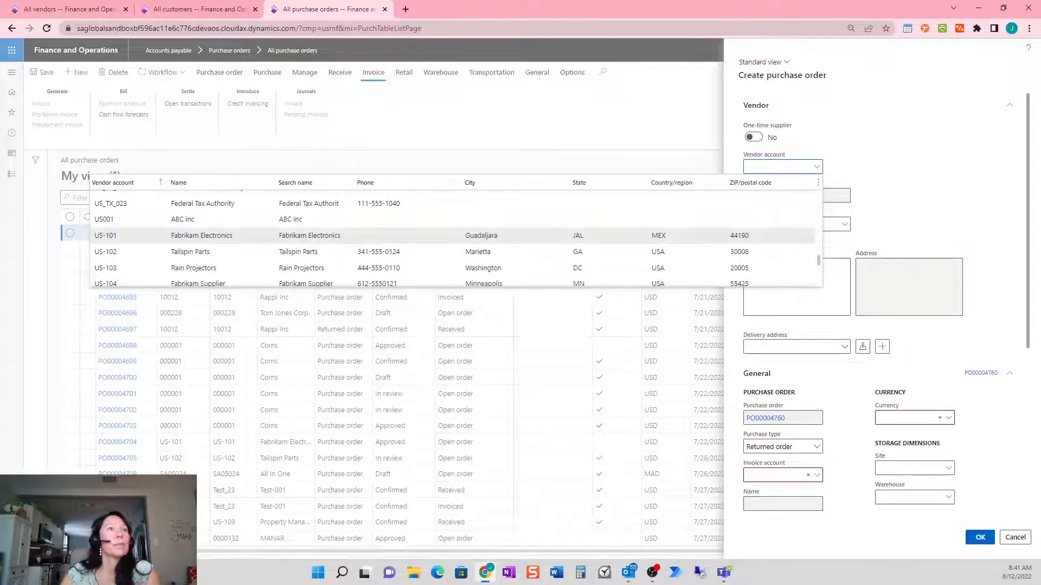
scroll(643, 239, down, 10)
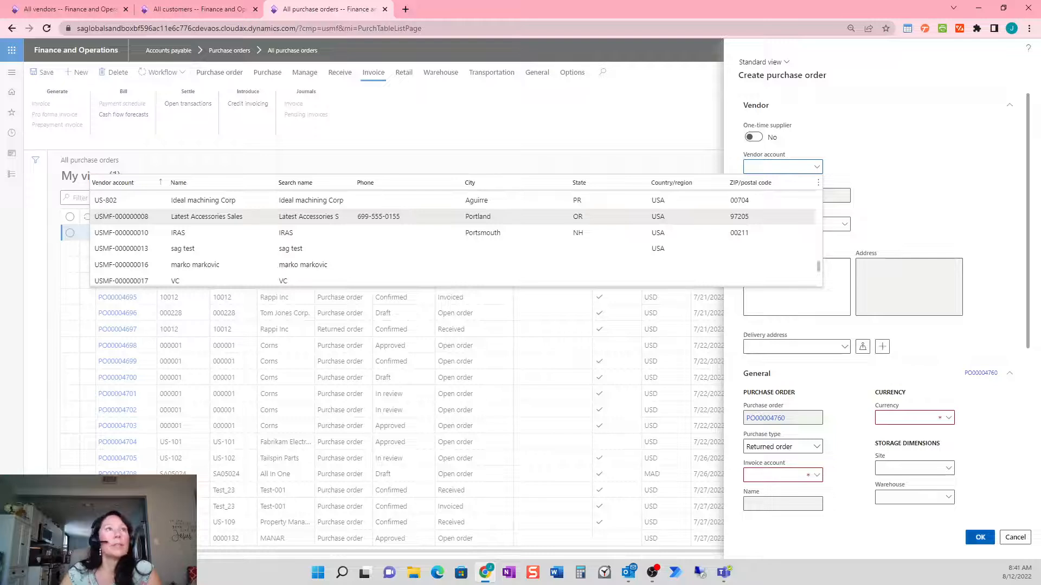
click(117, 217)
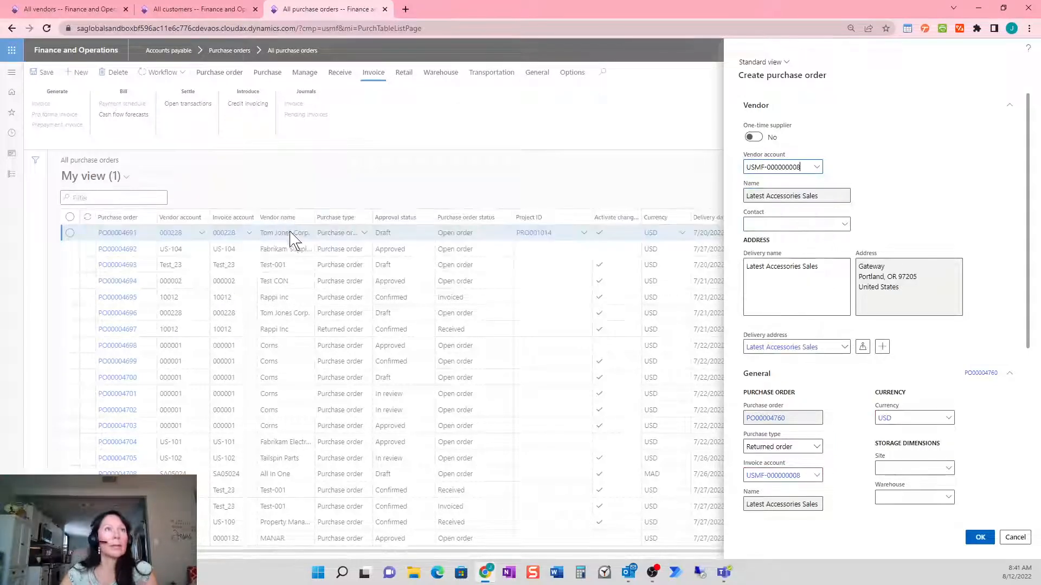
Set Purchase type to Purchase order and create the order
scroll(916, 227, down, 2)
scroll(920, 295, down, 1)
click(815, 338)
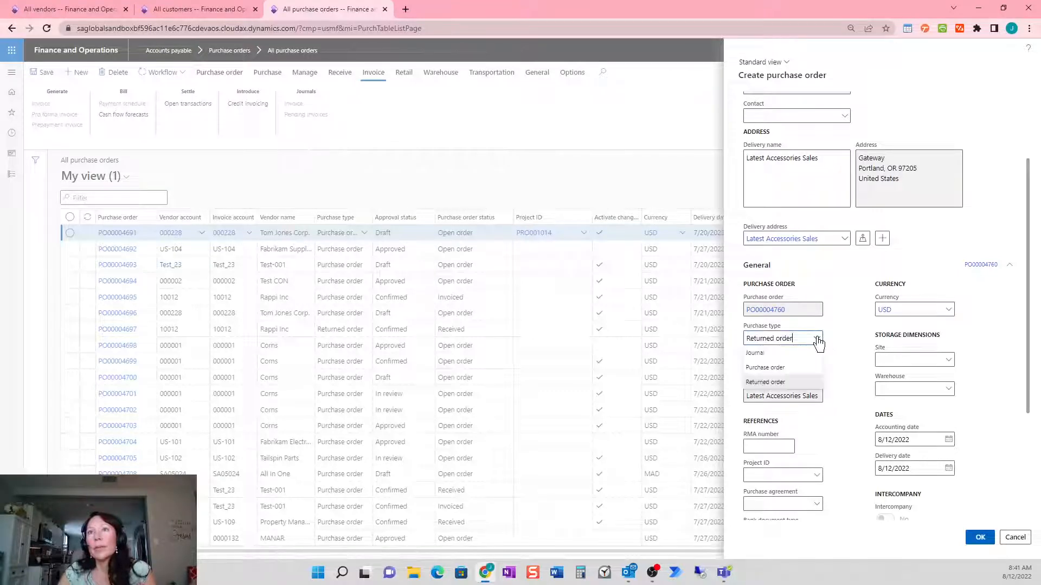
click(775, 370)
scroll(906, 425, up, 2)
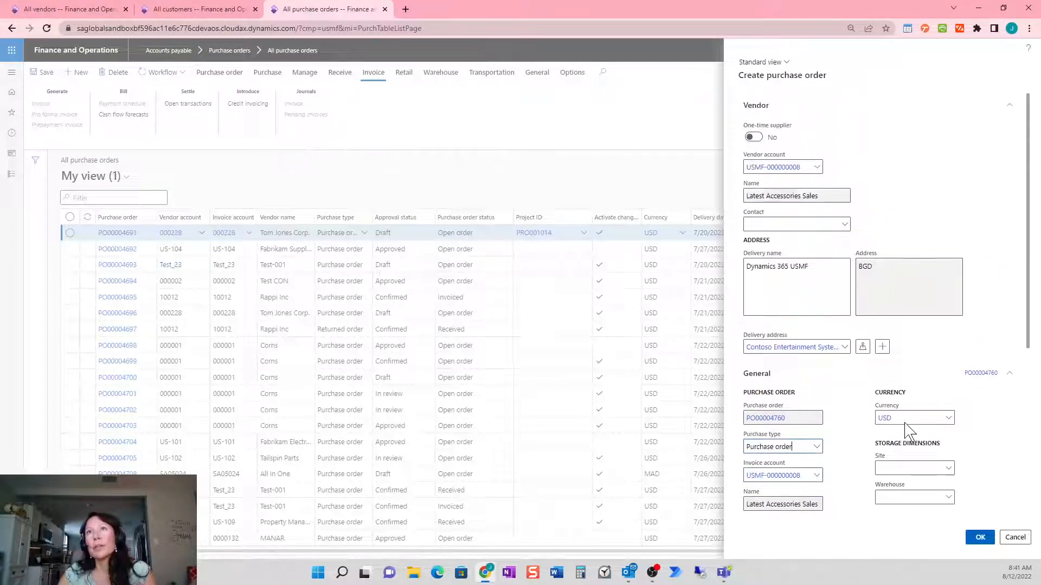
click(988, 536)
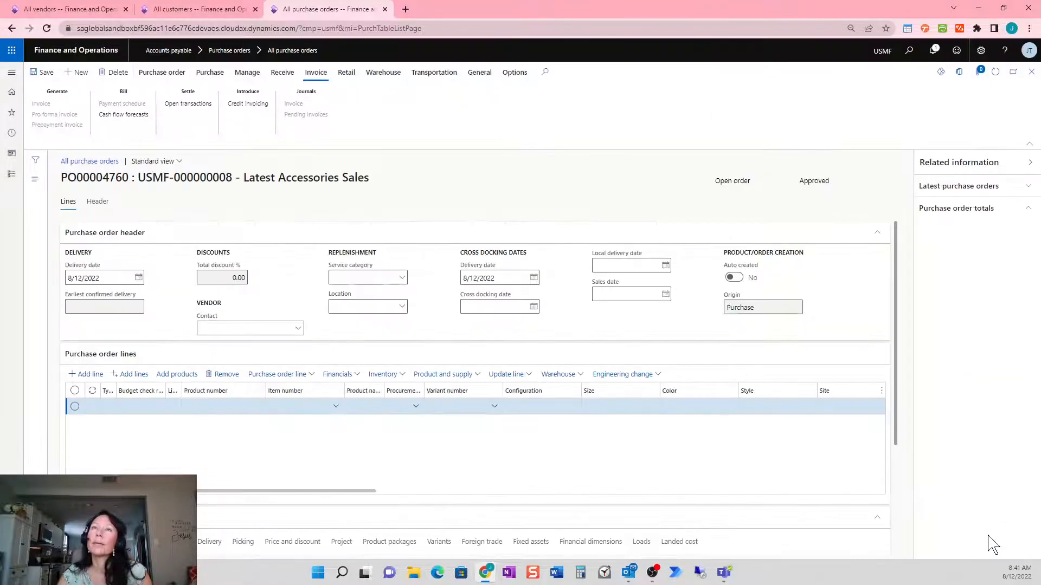
Give the order line procurement category Mercedes, unit ea and unit price 10000
click(417, 408)
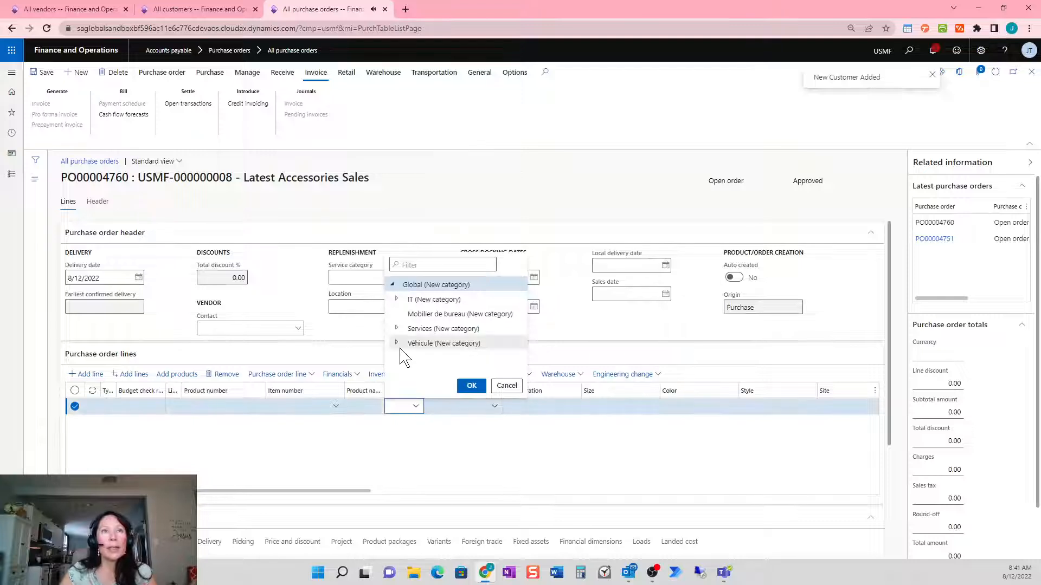
click(396, 343)
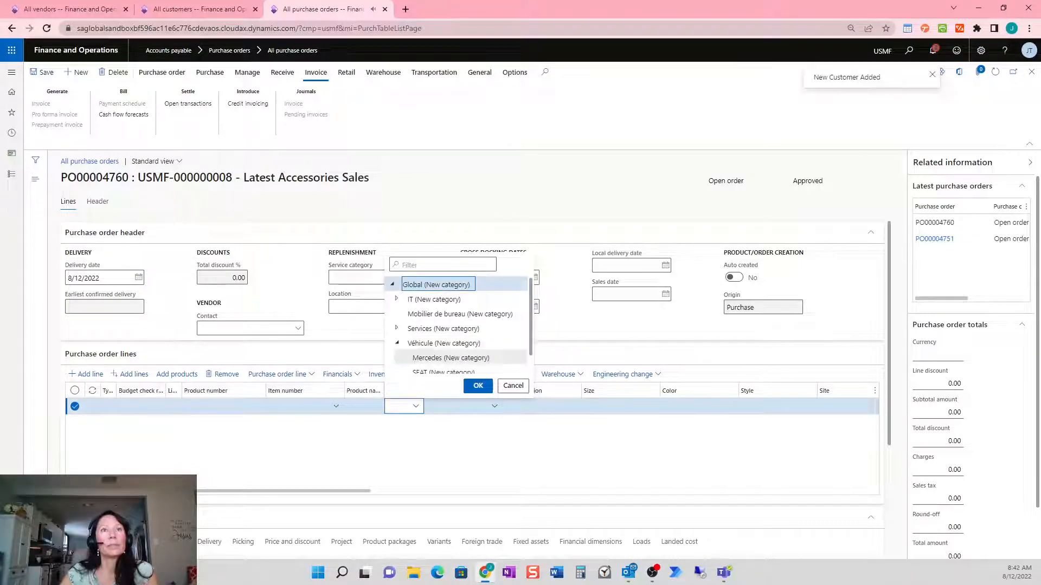
click(451, 358)
click(478, 386)
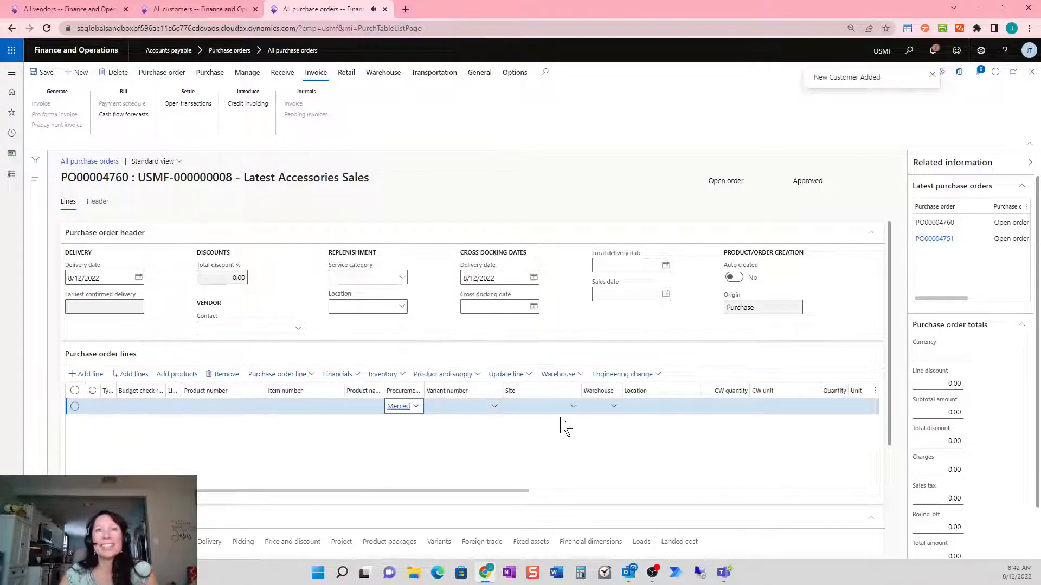
key(Tab)
key(Tab)
key(Tab)
key(Tab)
key(Tab)
key(Tab)
key(Tab)
key(Tab)
text(ea)
key(Tab)
text(10000)
key(Tab)
Set the line's fixed asset group to VEHC
scroll(622, 425, down, 2)
click(543, 436)
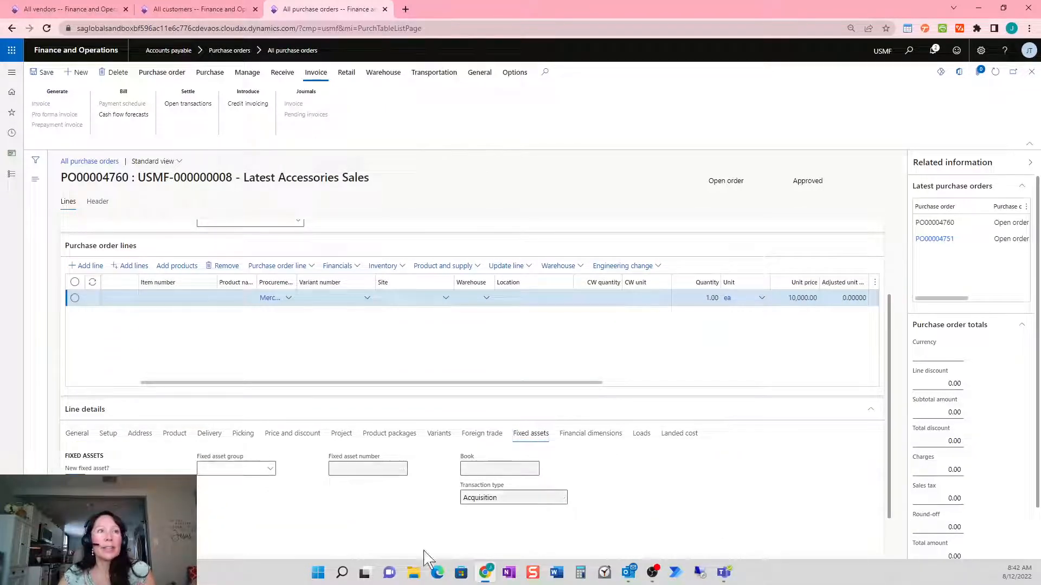
click(270, 470)
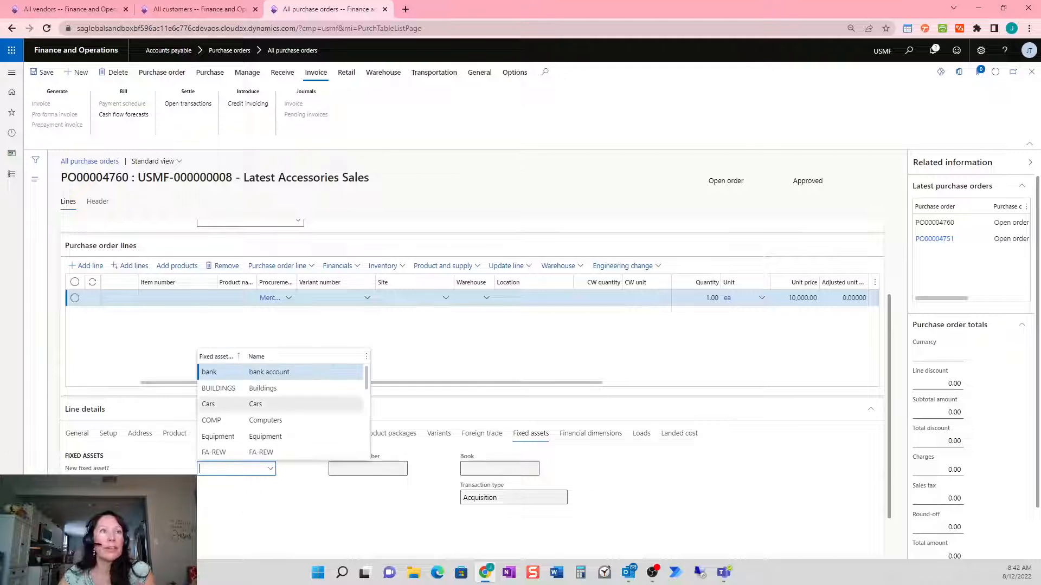
scroll(282, 412, down, 5)
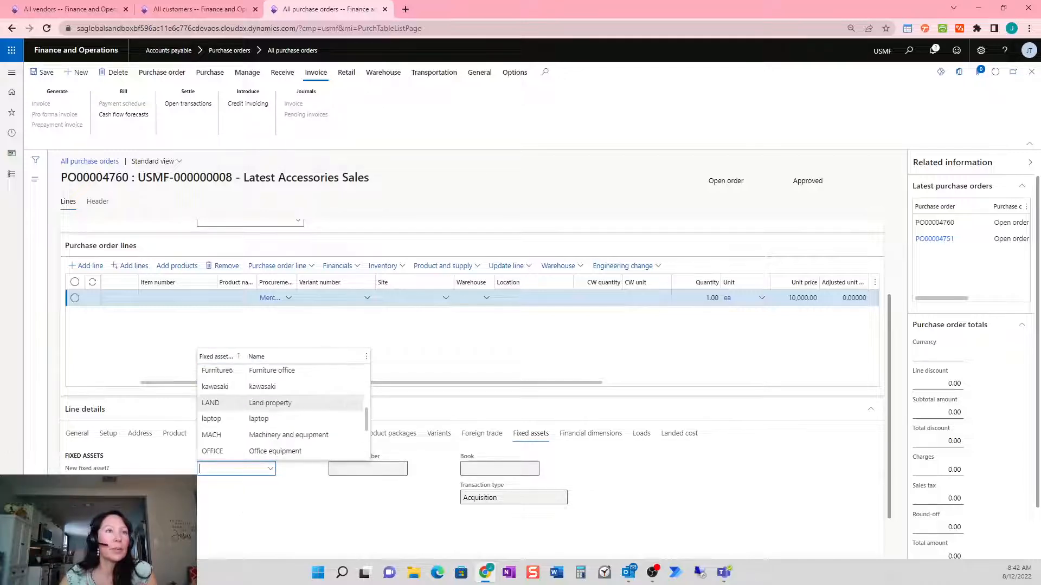
click(287, 453)
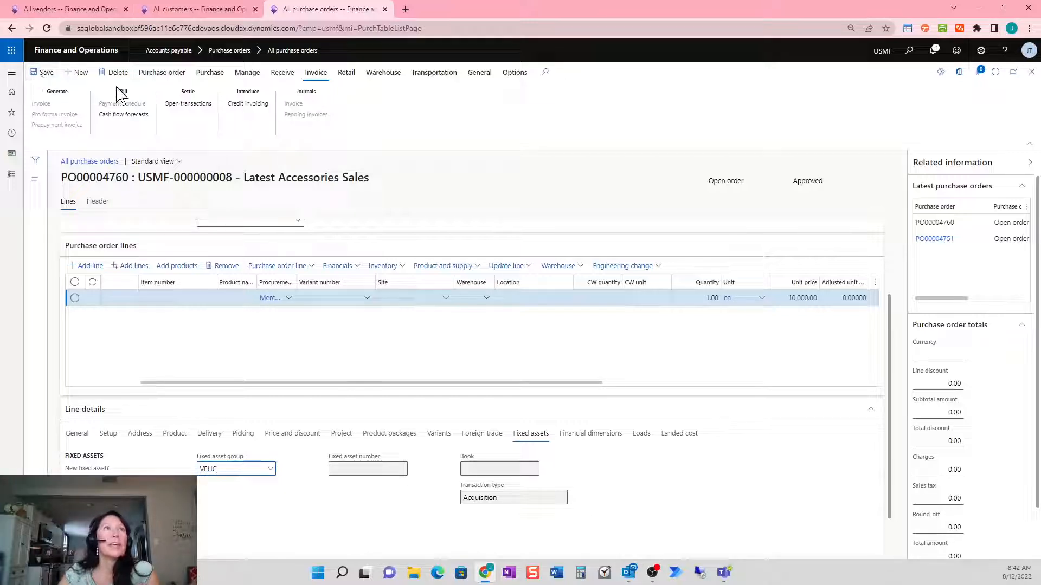
Confirm purchase order PO00004760 and generate a vendor invoice from it
click(209, 74)
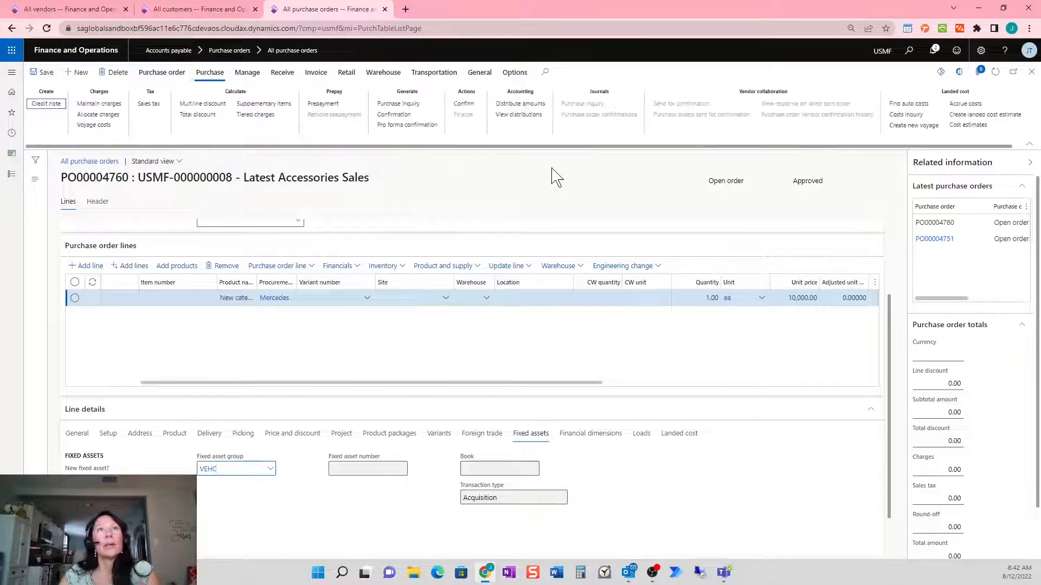
click(469, 104)
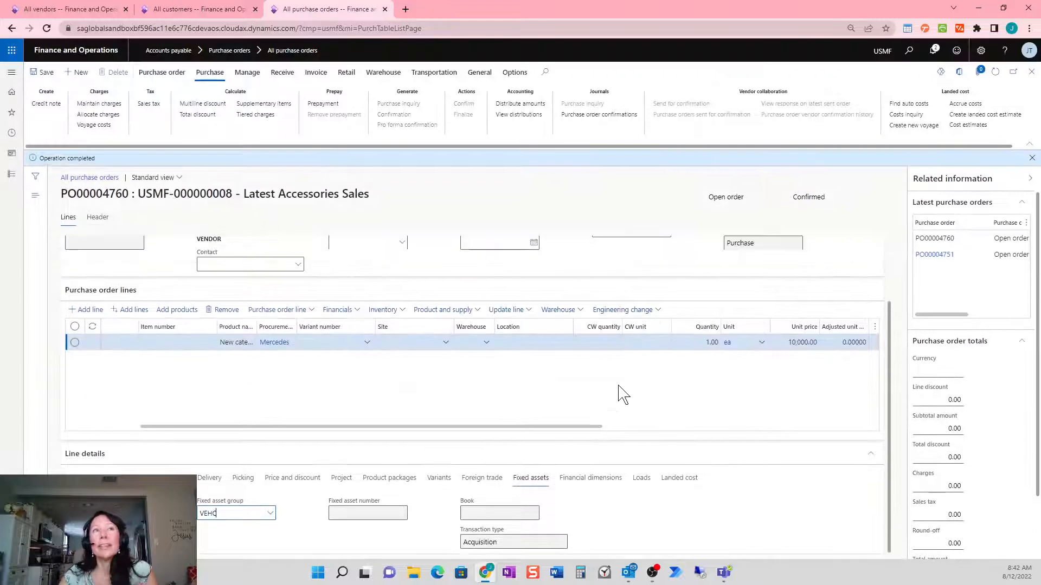
click(1032, 158)
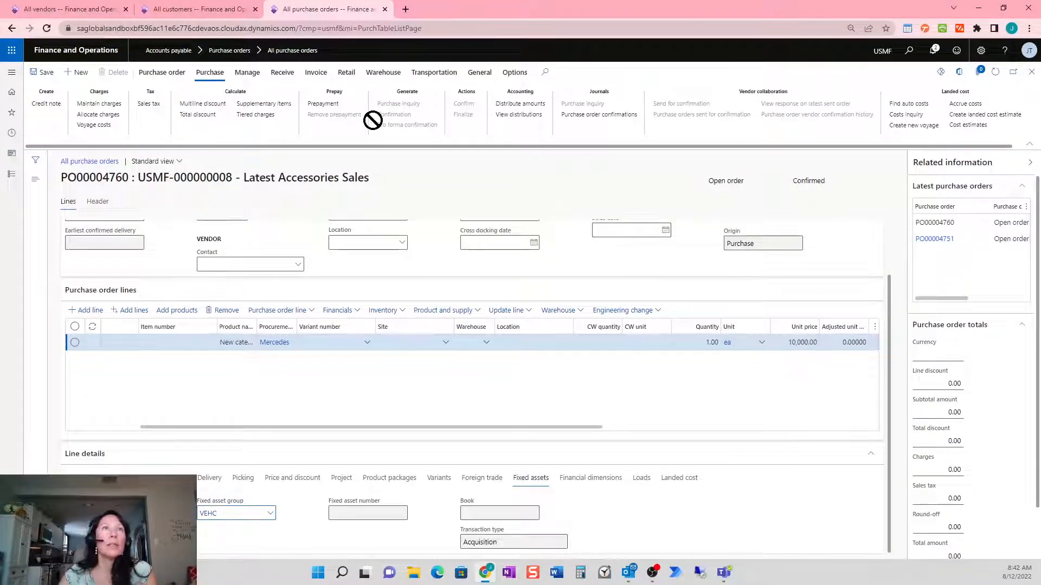
click(316, 73)
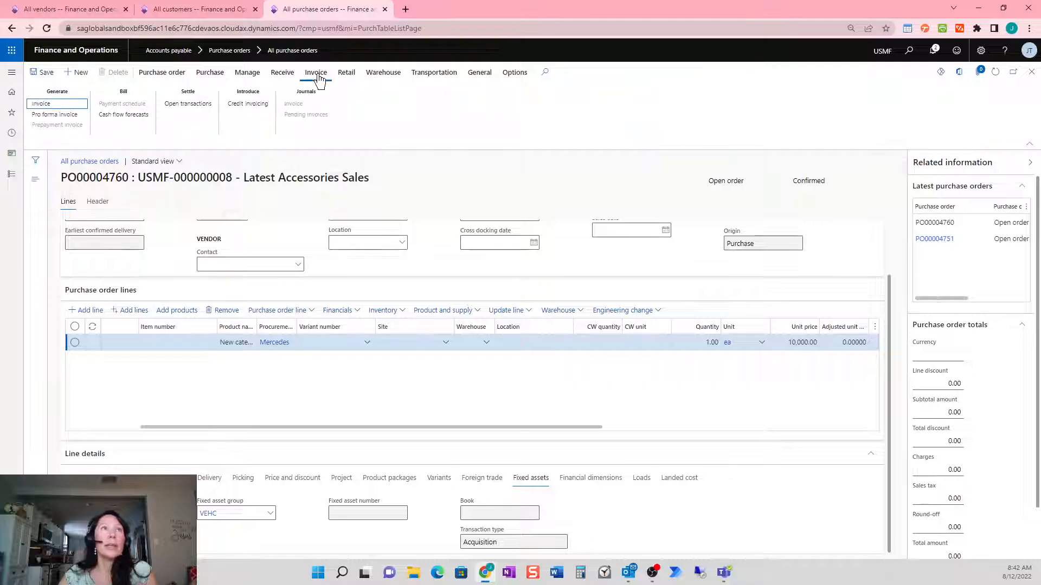
click(66, 114)
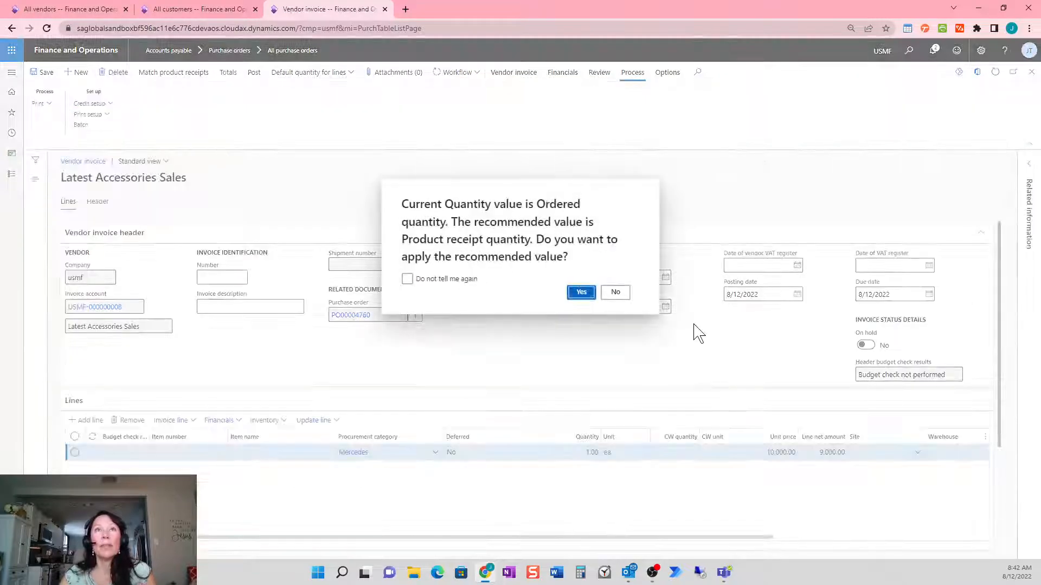
Keep ordered quantities, enter the invoice number, date it 8/12/2022 and review fixed asset details
click(615, 294)
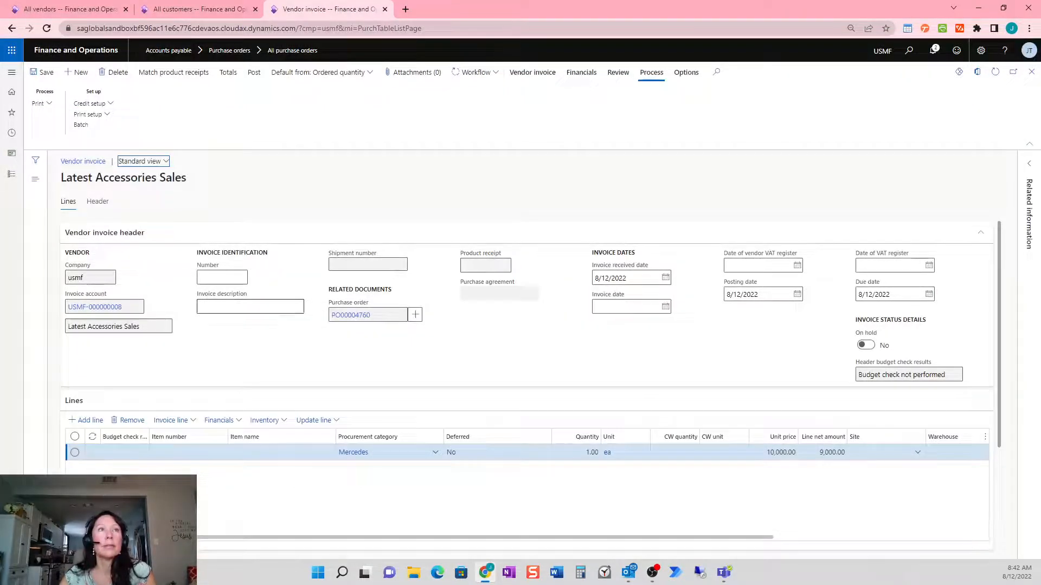
click(201, 277)
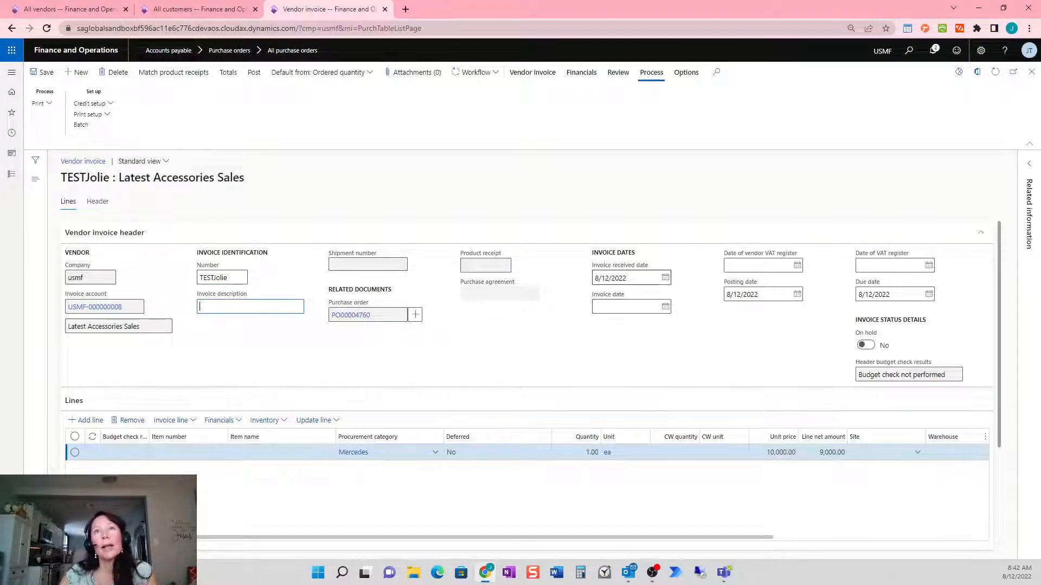
click(665, 307)
click(691, 386)
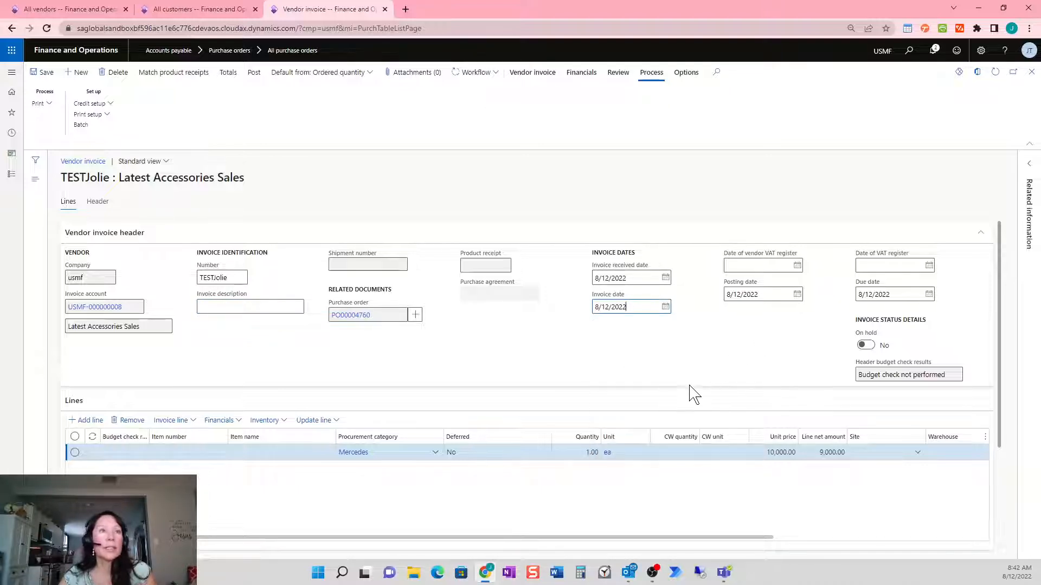
scroll(554, 519, down, 3)
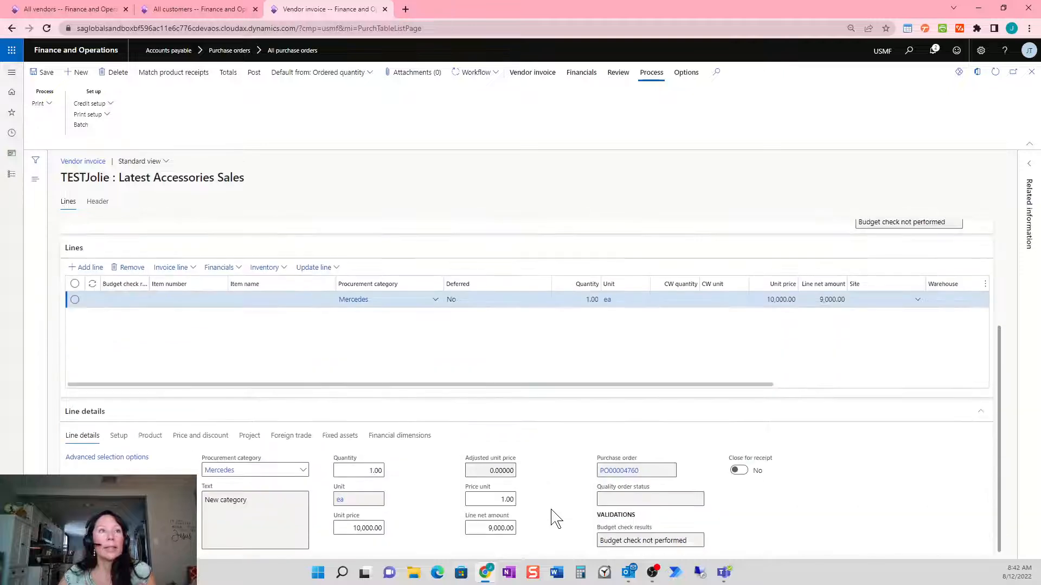
click(340, 437)
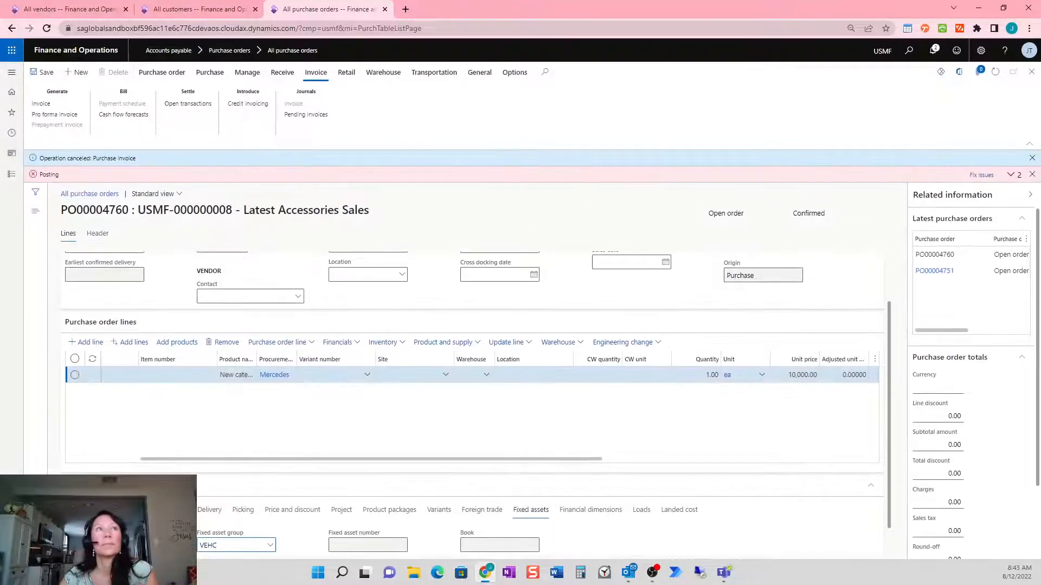
Review the posting errors and submit the vendor invoice to workflow
click(1011, 176)
click(1012, 192)
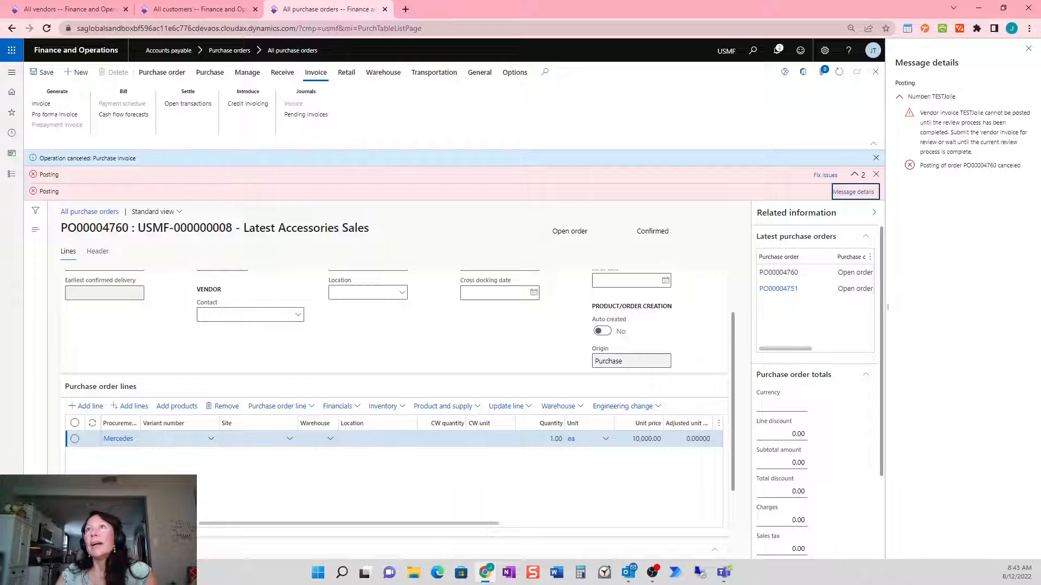
click(972, 140)
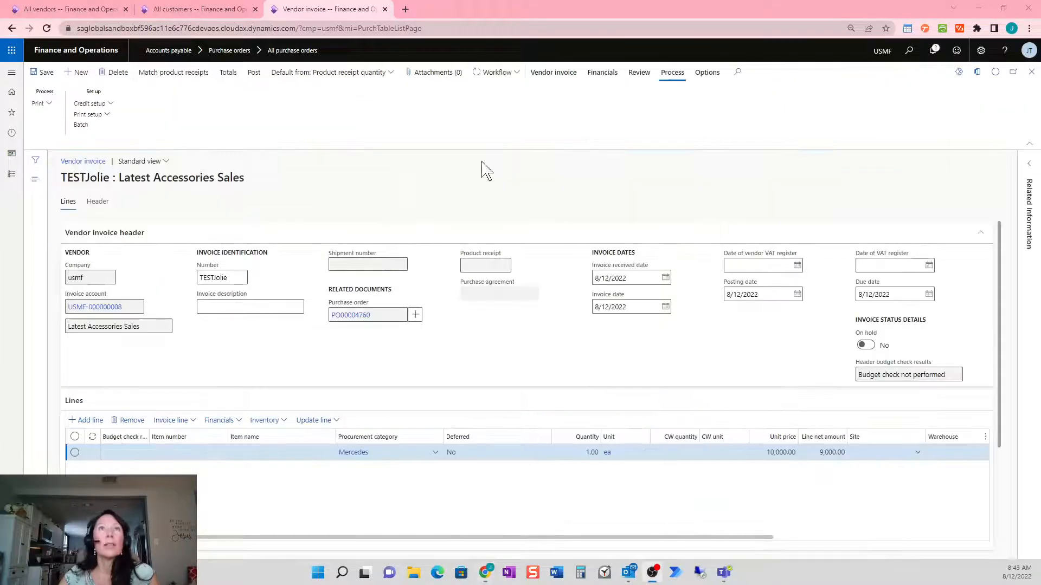
click(514, 78)
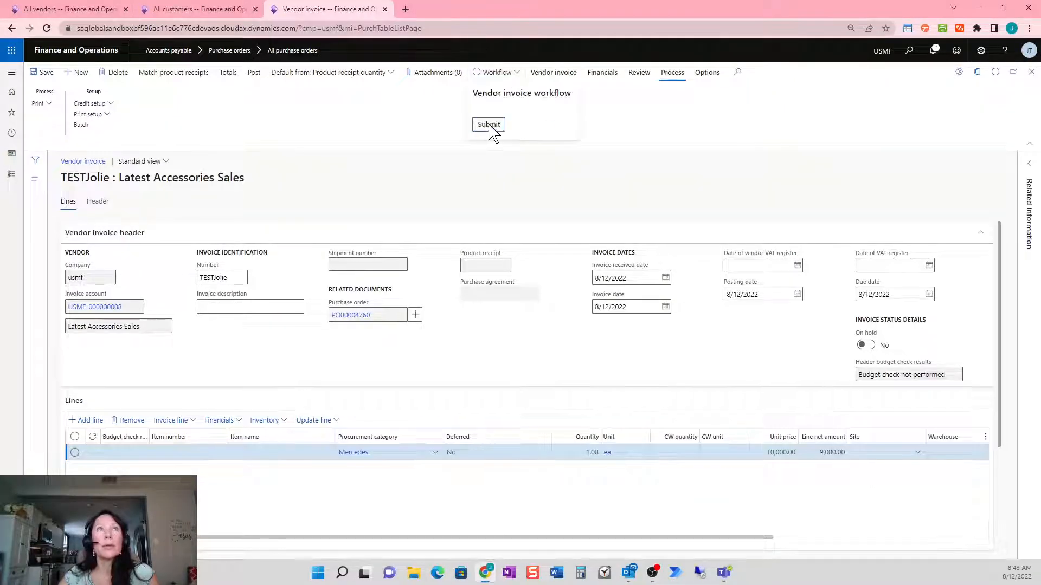
click(490, 125)
click(978, 537)
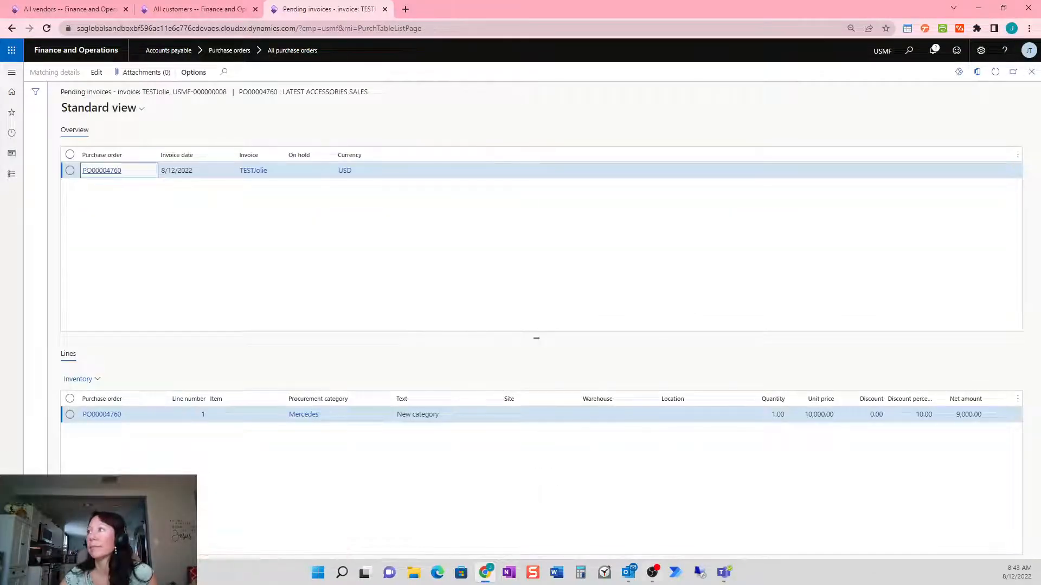
Reopen the test vendor invoice and retry posting it
click(95, 171)
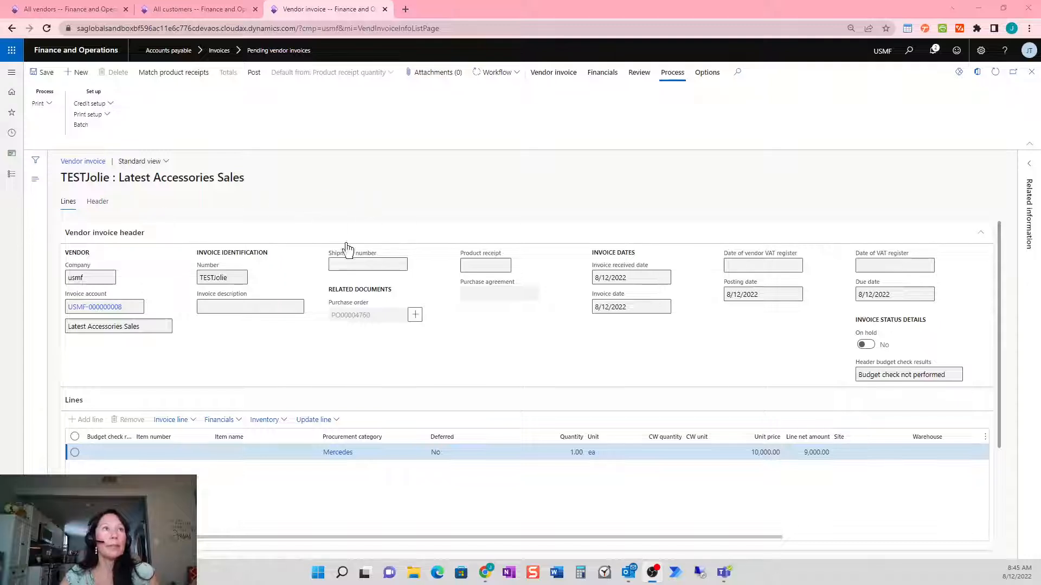
click(222, 277)
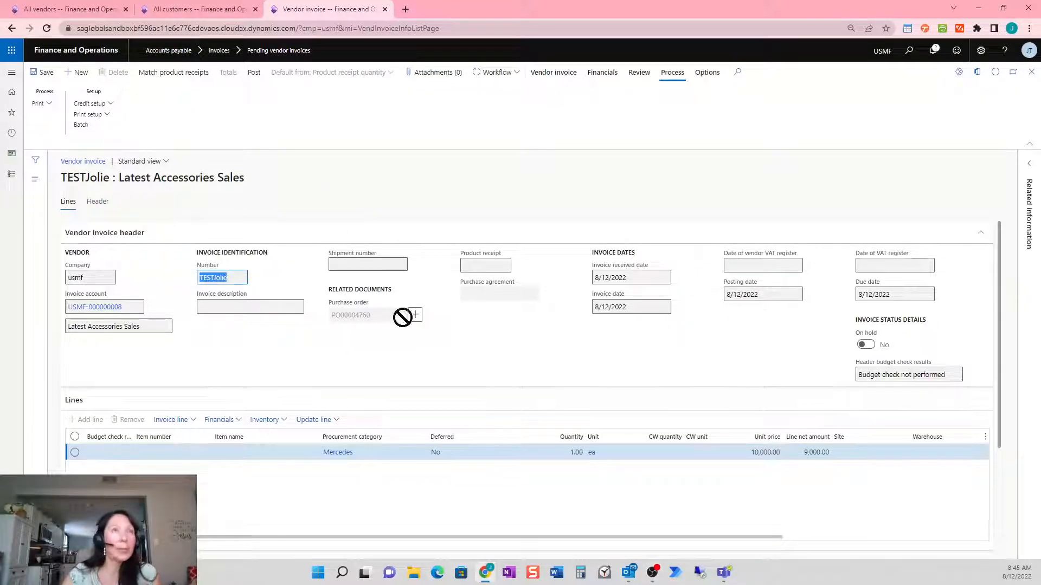
click(252, 74)
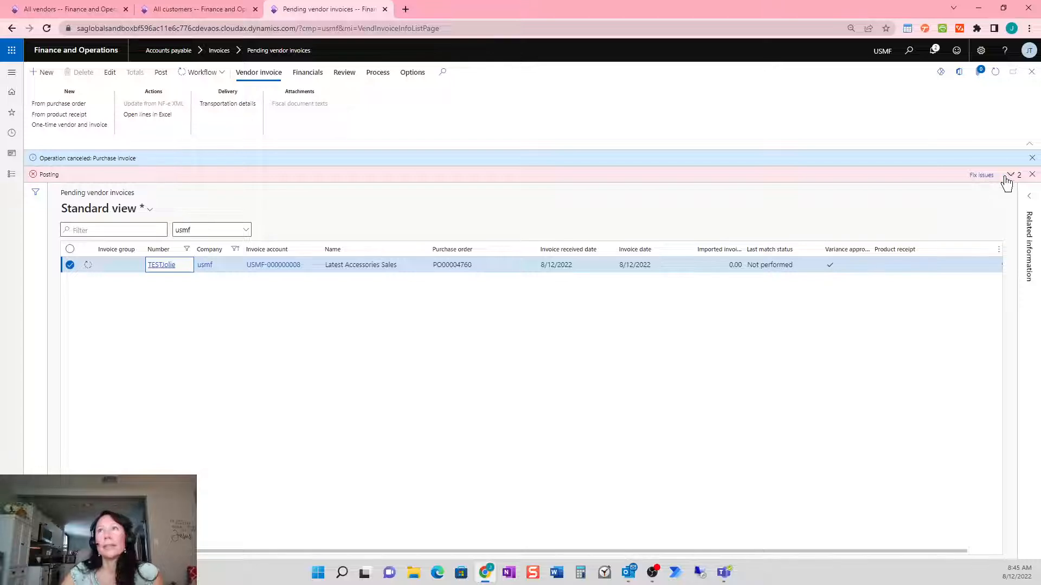
Review and dismiss all posting error and cancellation messages
click(1010, 175)
click(1011, 194)
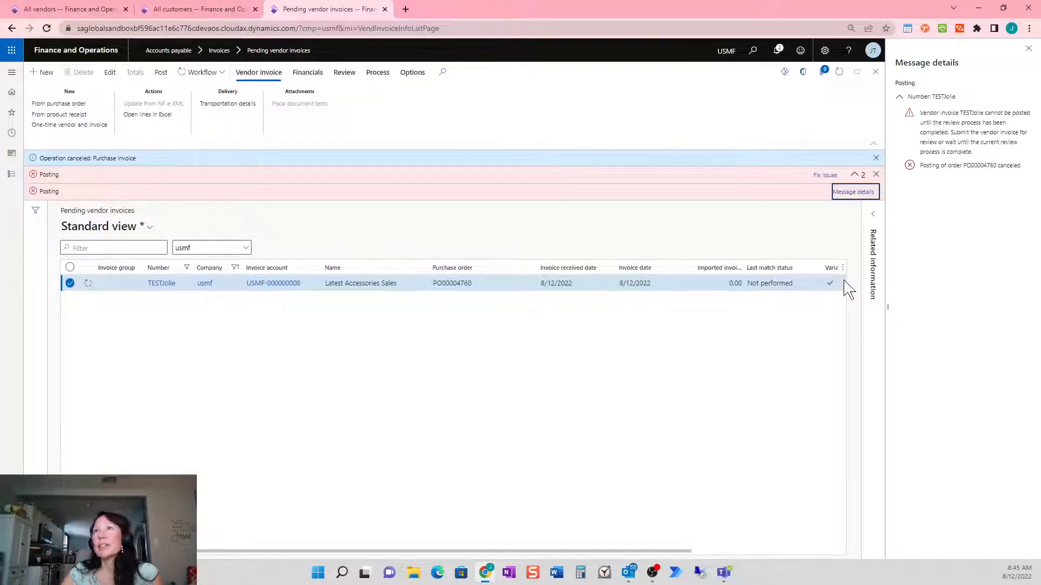
click(1029, 48)
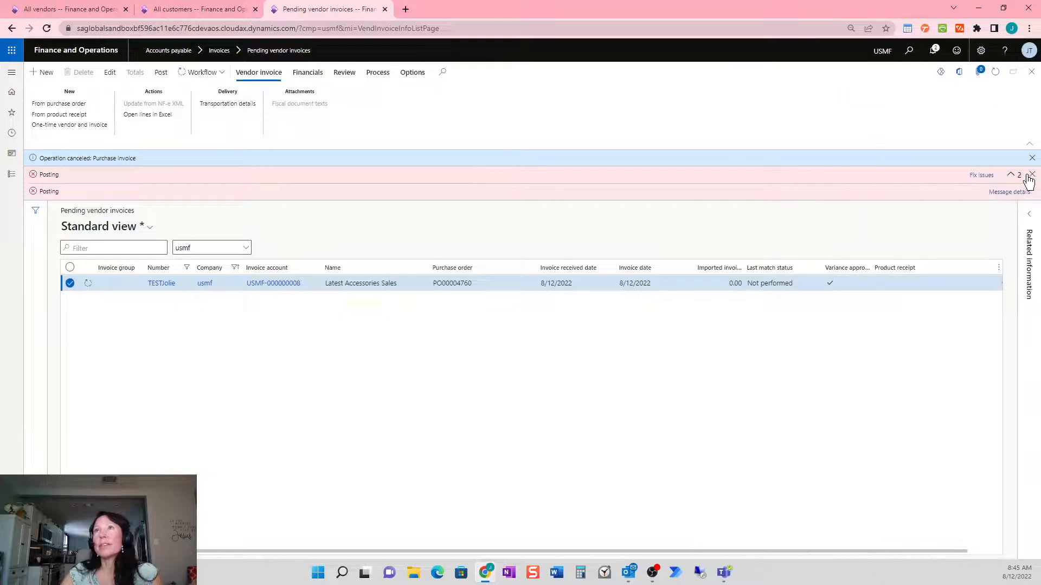
click(1031, 174)
click(1031, 158)
click(994, 73)
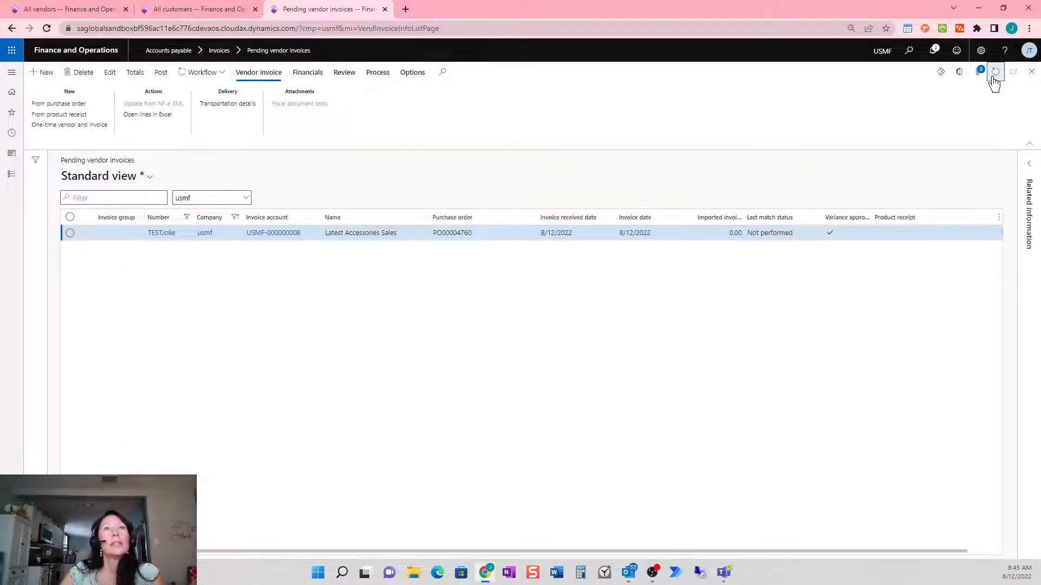
Refresh, check the workflow history shows Complete, and post the approved invoice
click(995, 77)
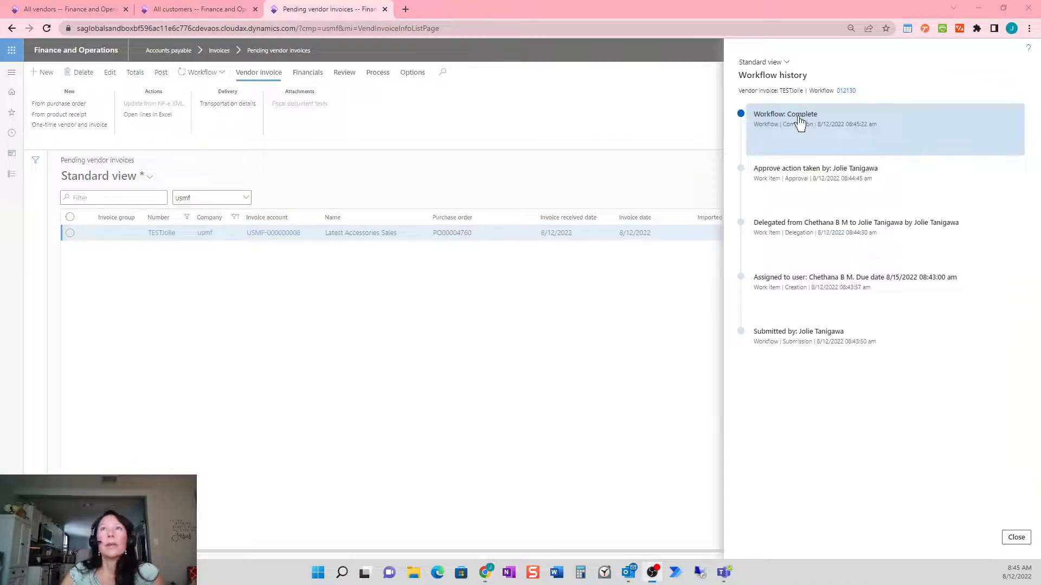
click(1016, 537)
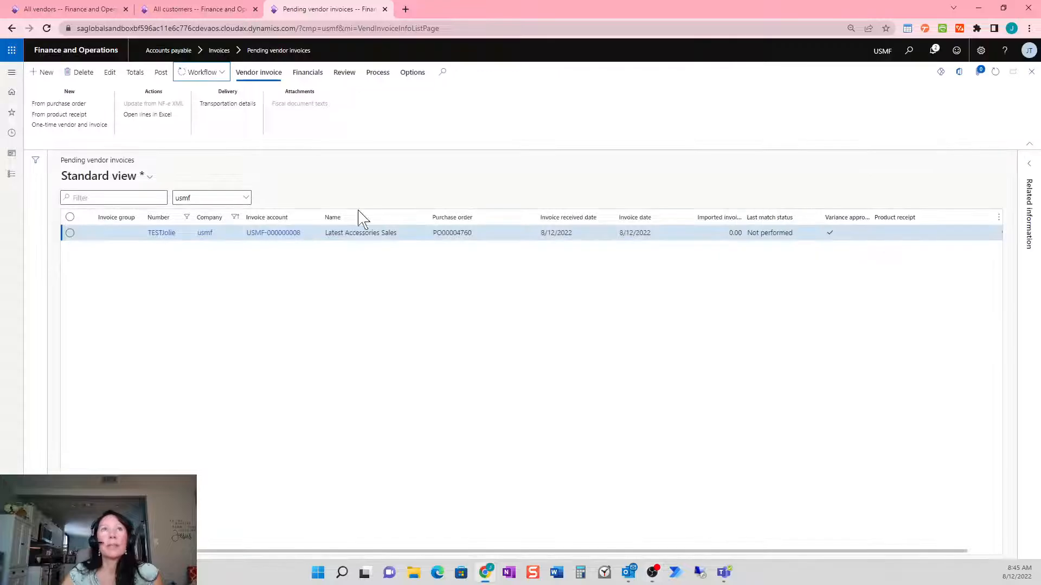
click(160, 72)
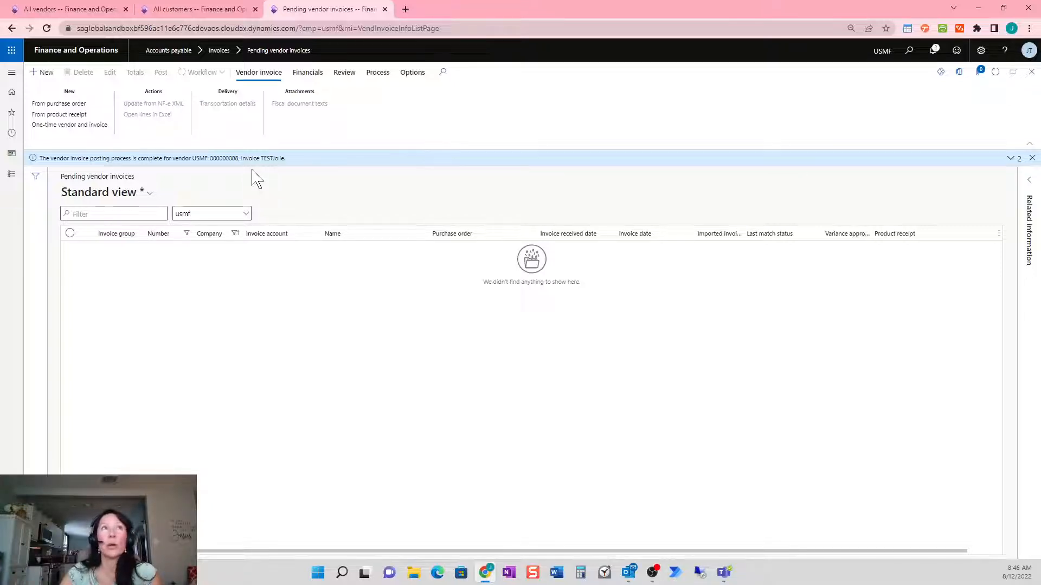
Filter the vendor invoice journal on the test invoice number and open purchase order PO00004760
click(12, 175)
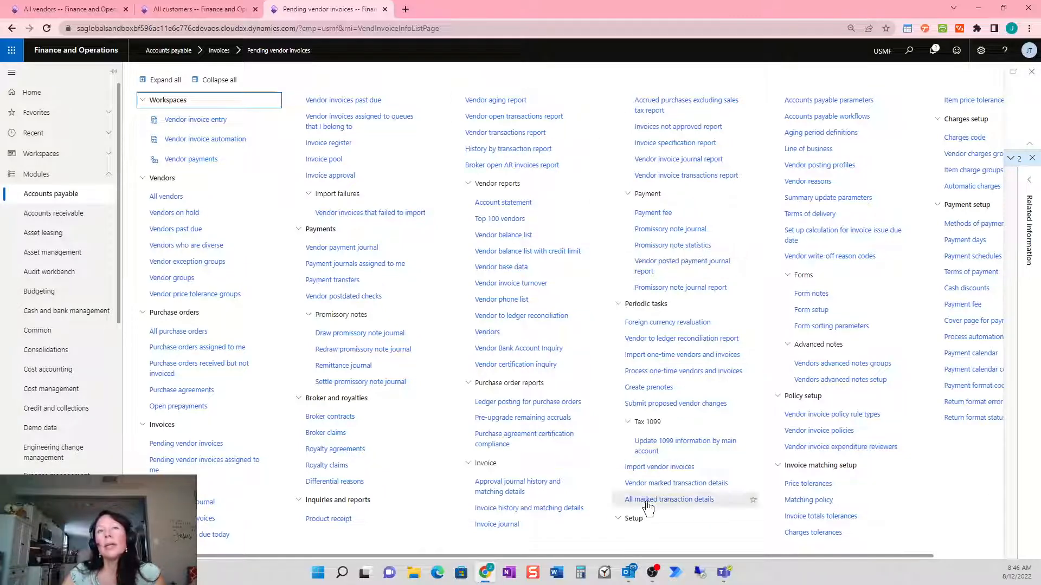
click(551, 525)
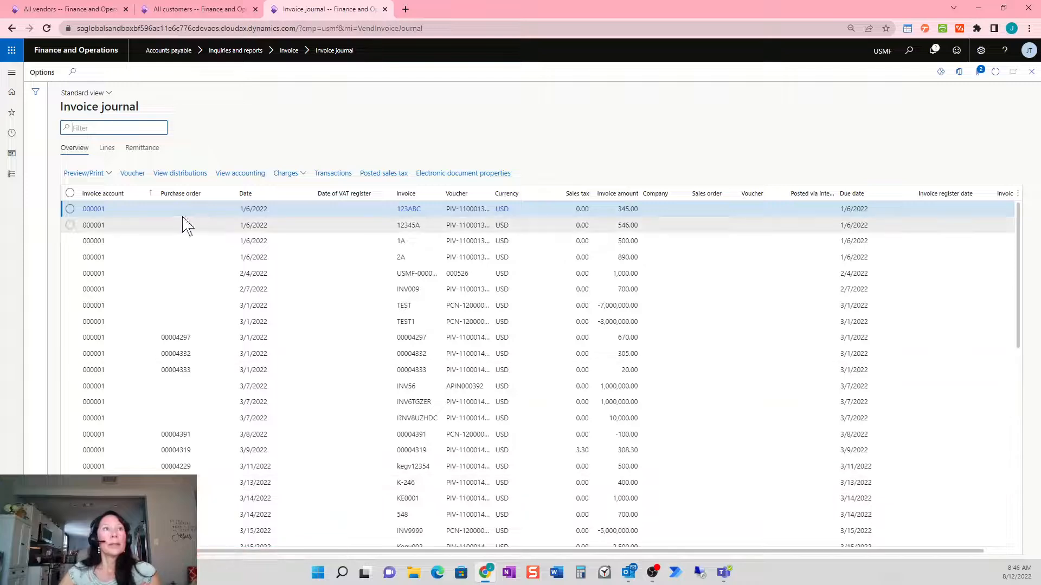
click(416, 194)
text(TESTJolie)
click(414, 297)
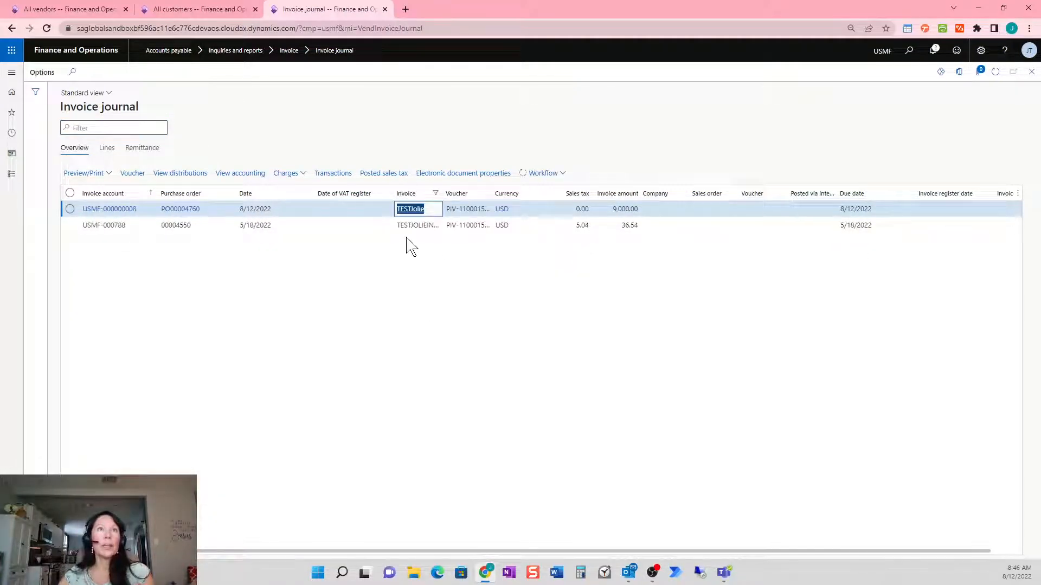
click(187, 214)
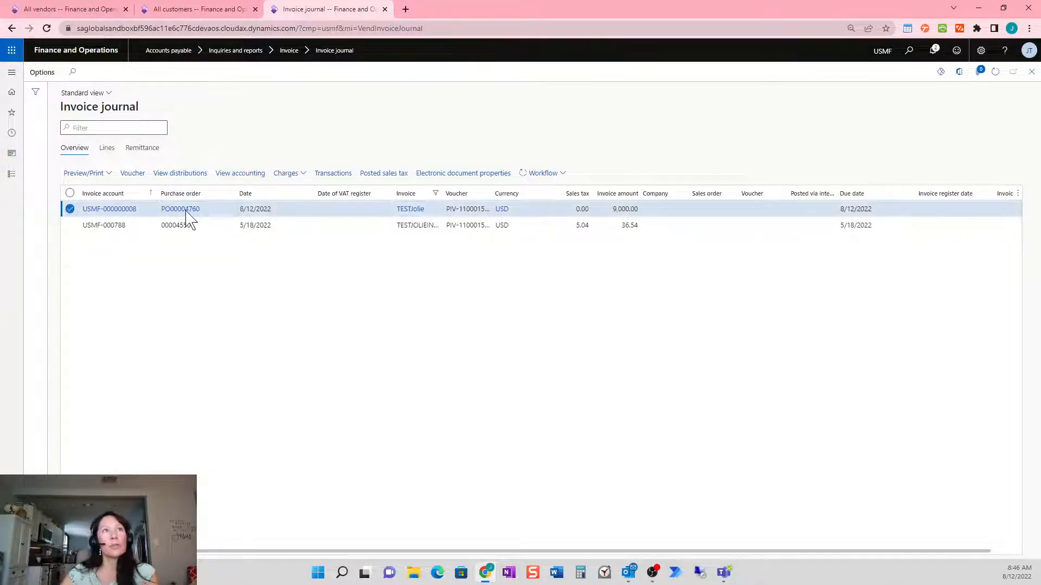
click(186, 211)
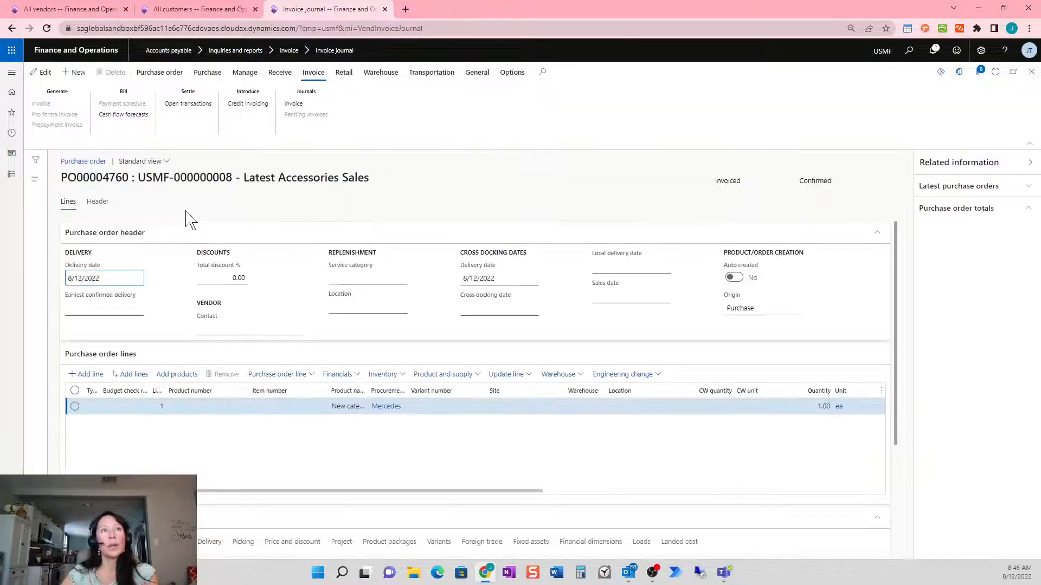
click(526, 543)
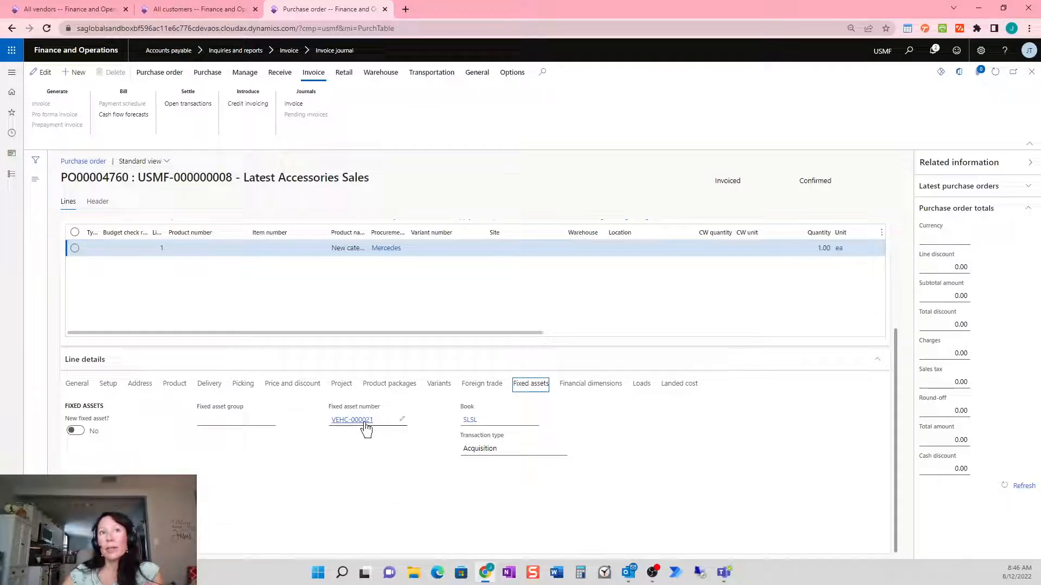
mouse_move(366, 430)
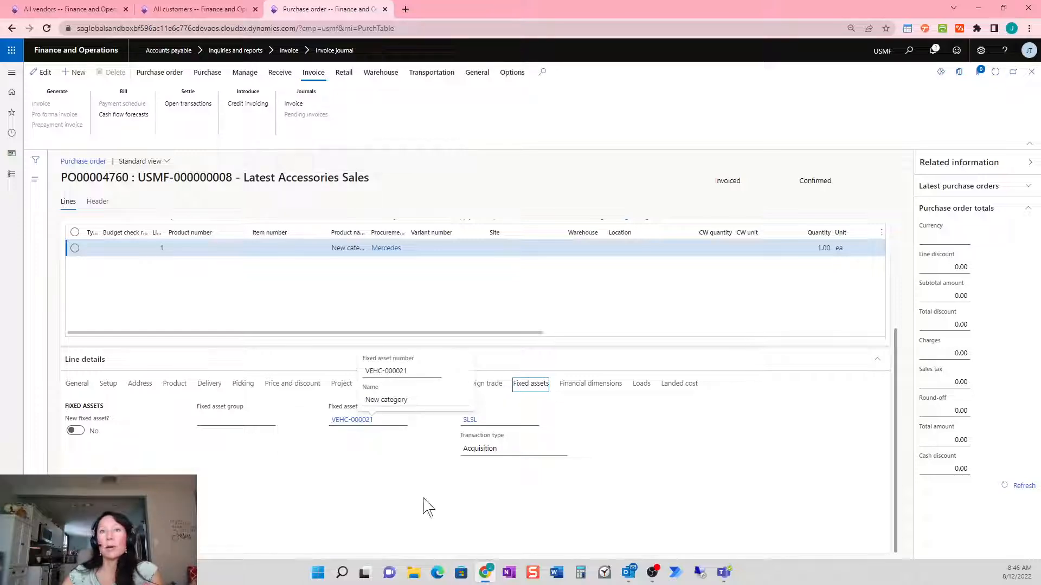
click(629, 574)
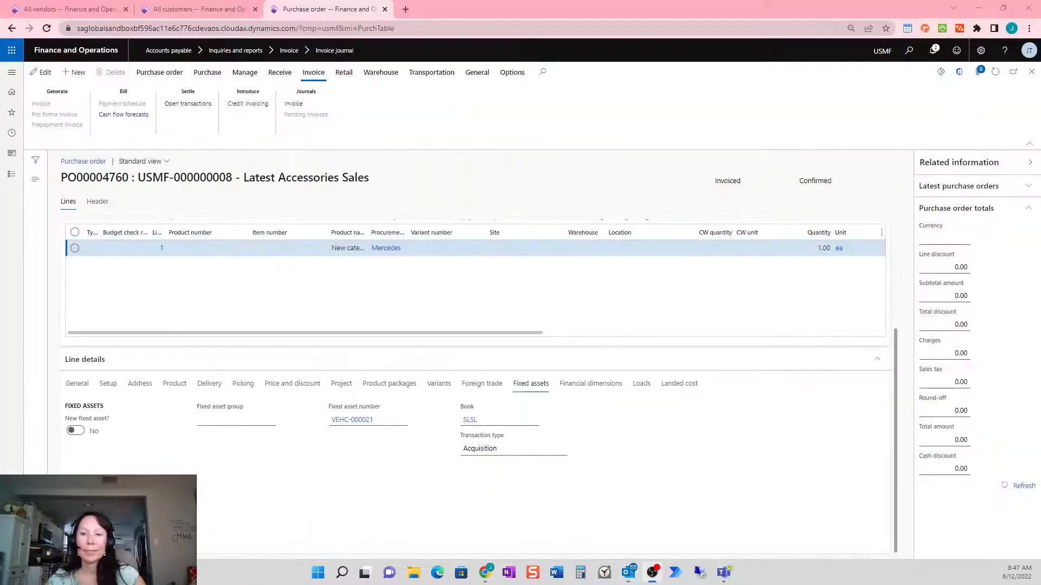
drag(163, 213, 432, 96)
Maximize Outlook, open the New Acquired Asset Created email and follow its link to VEHC-000021
click(574, 98)
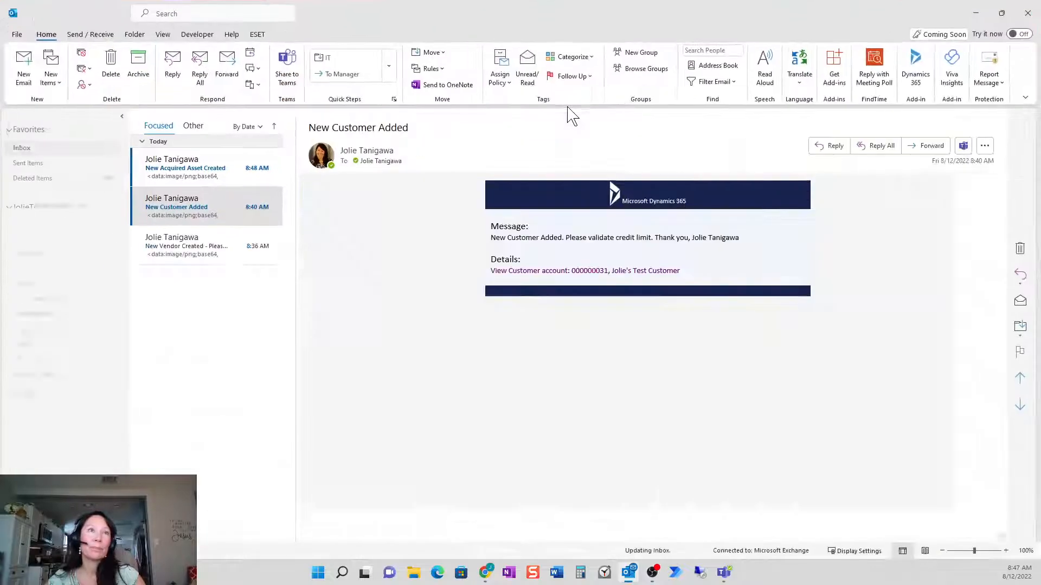
click(190, 168)
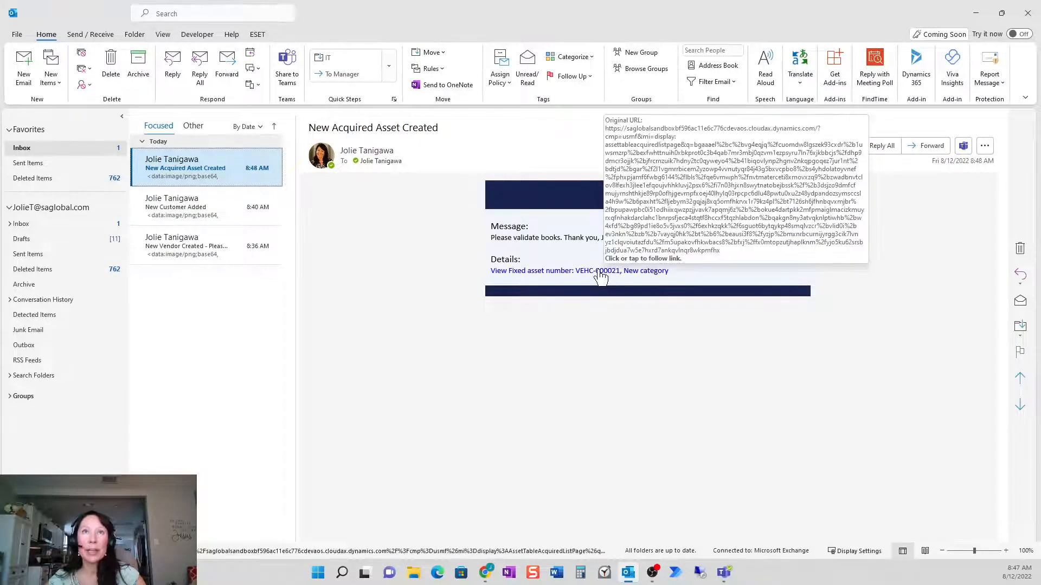
click(539, 271)
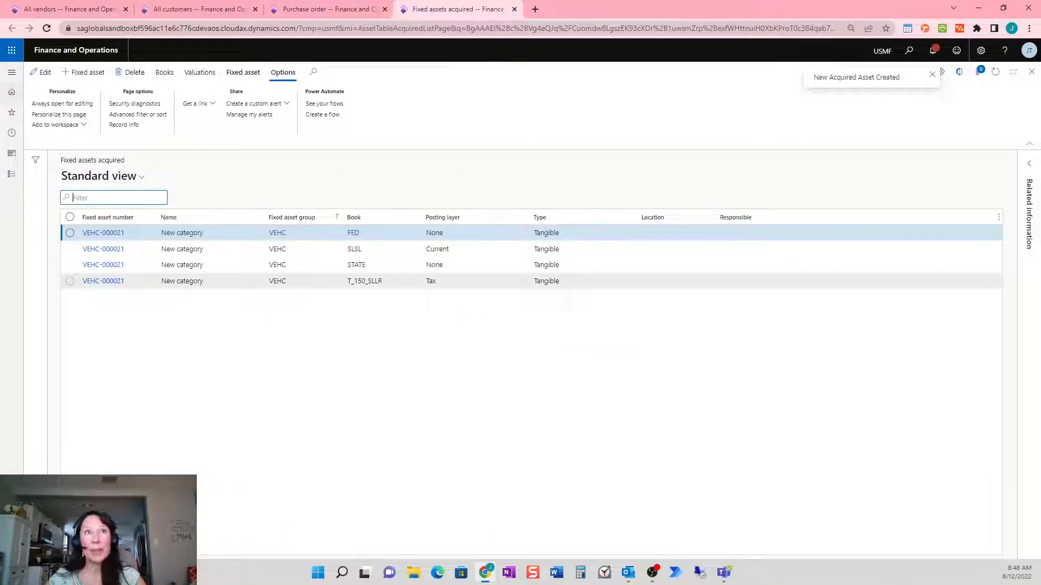
Review VEHC-000021's FED, SLSL, STATE and T_150_SLLR books, then browse the Modules list
key(Down)
key(Down)
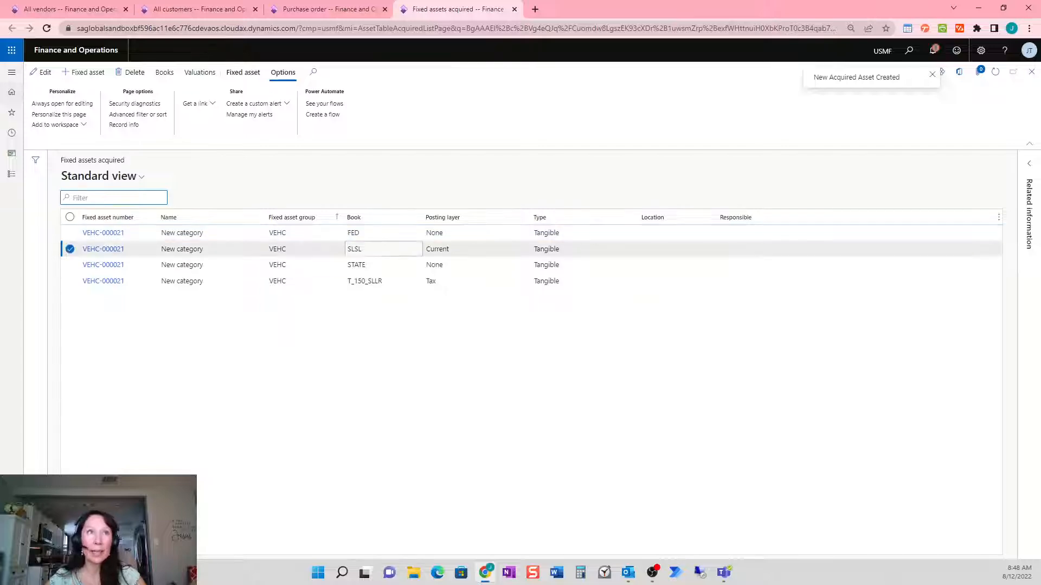
click(401, 286)
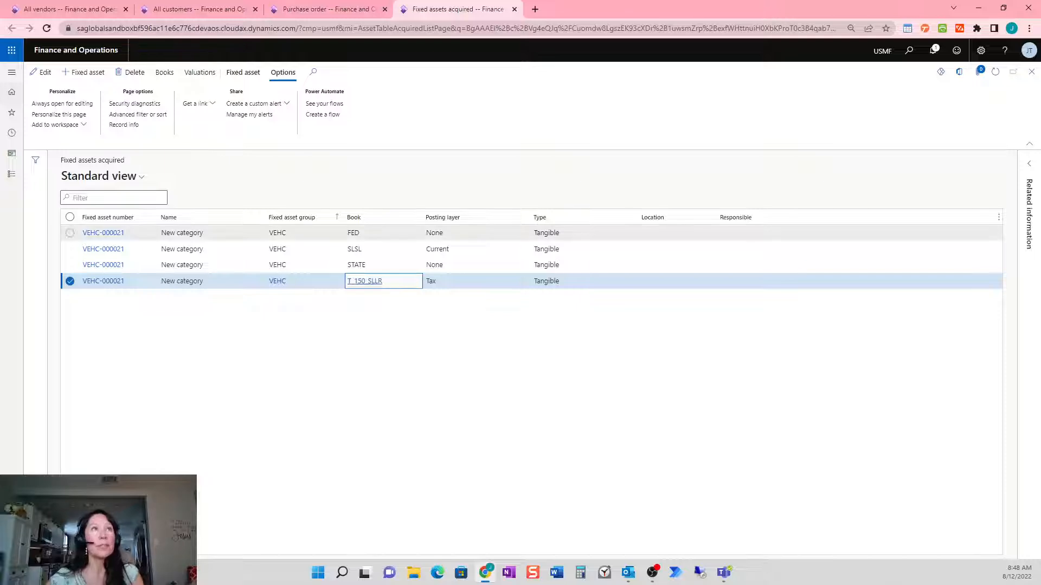
click(11, 174)
scroll(96, 395, down, 3)
scroll(99, 398, down, 1)
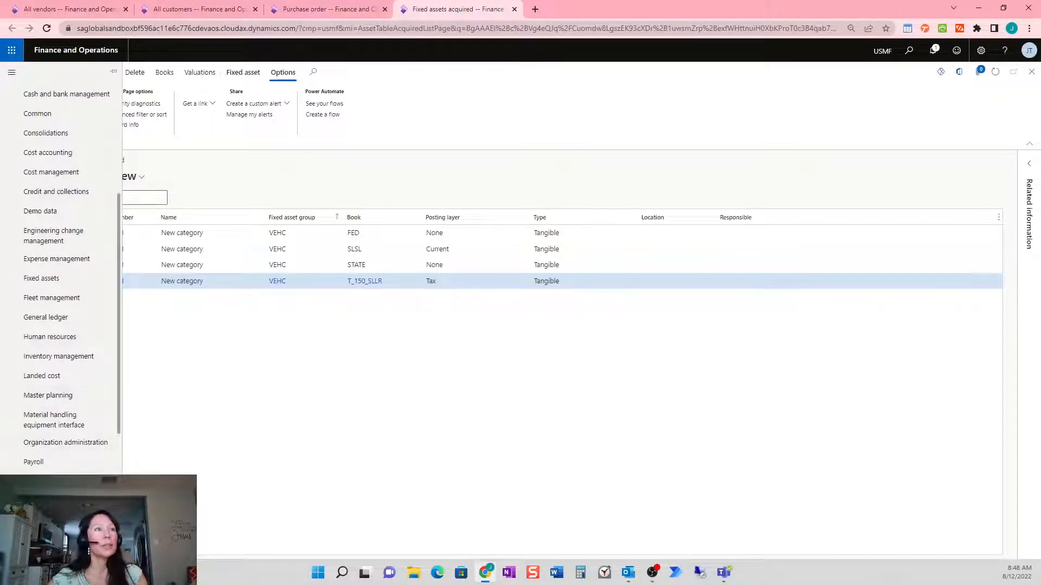
In All projects, select the Office renovation project 000185 and create a custom alert from it
click(61, 486)
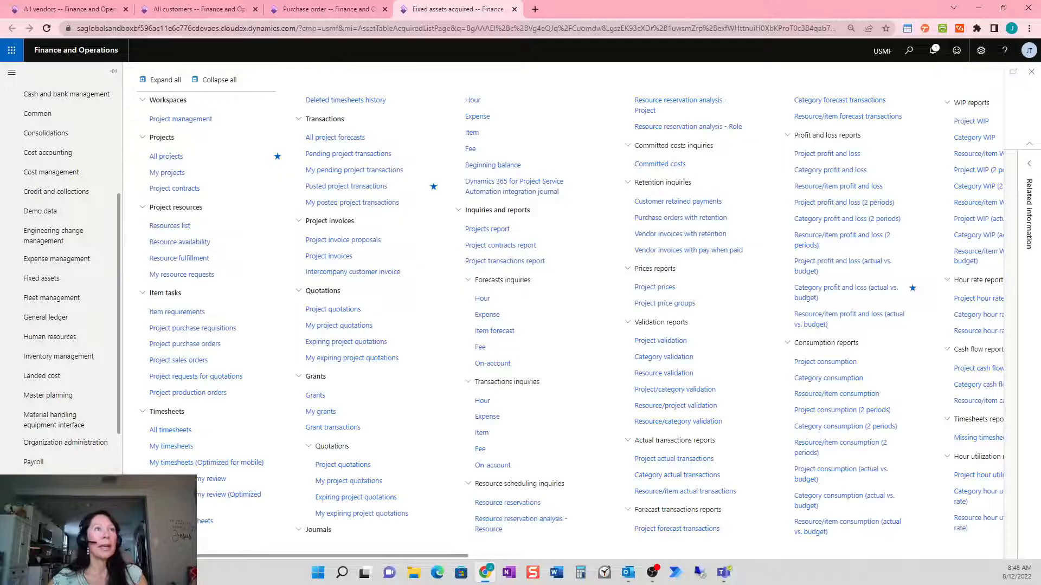
click(194, 159)
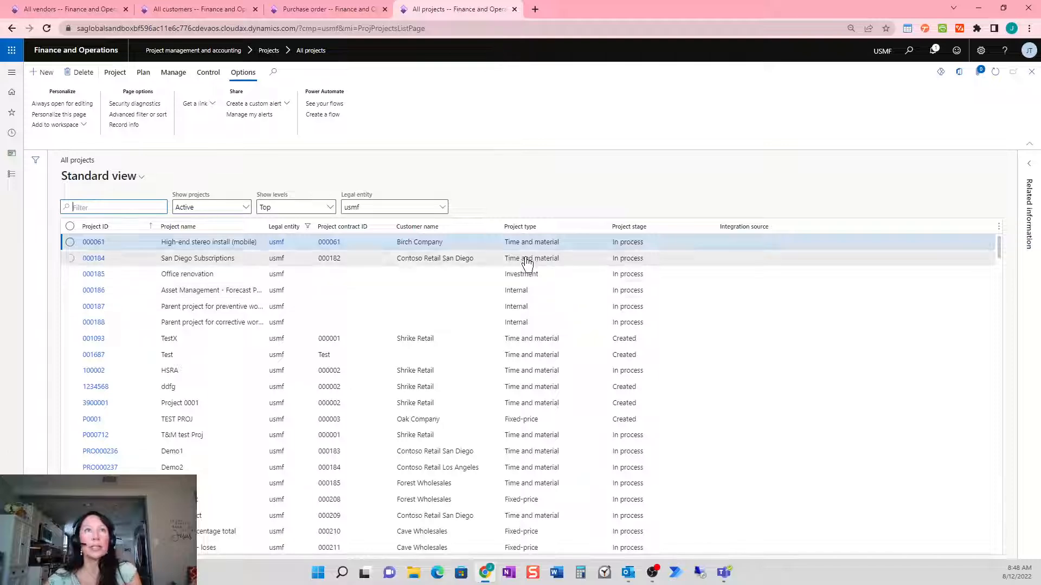
click(539, 283)
drag(539, 282, 510, 284)
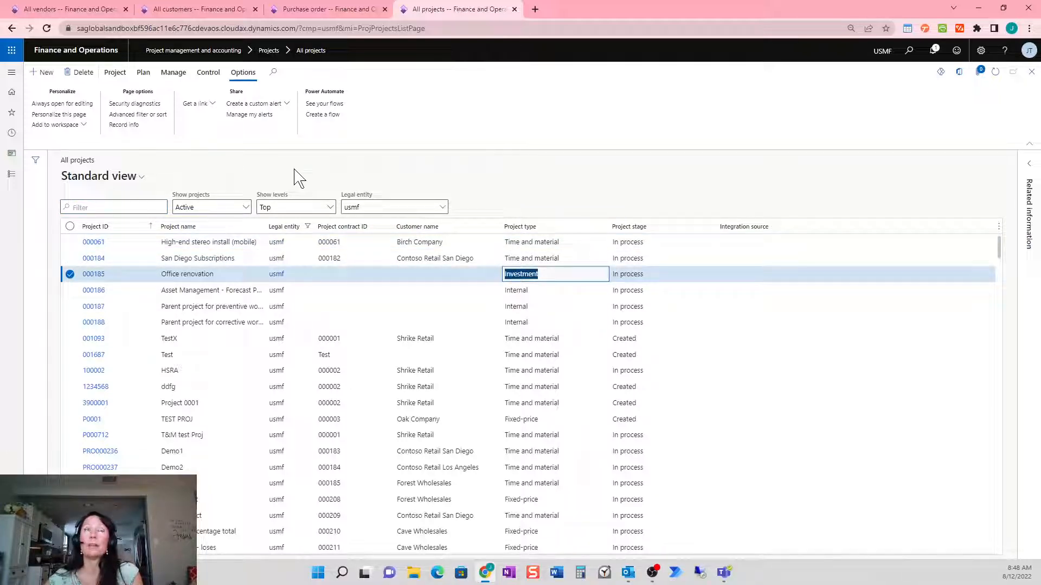
click(285, 104)
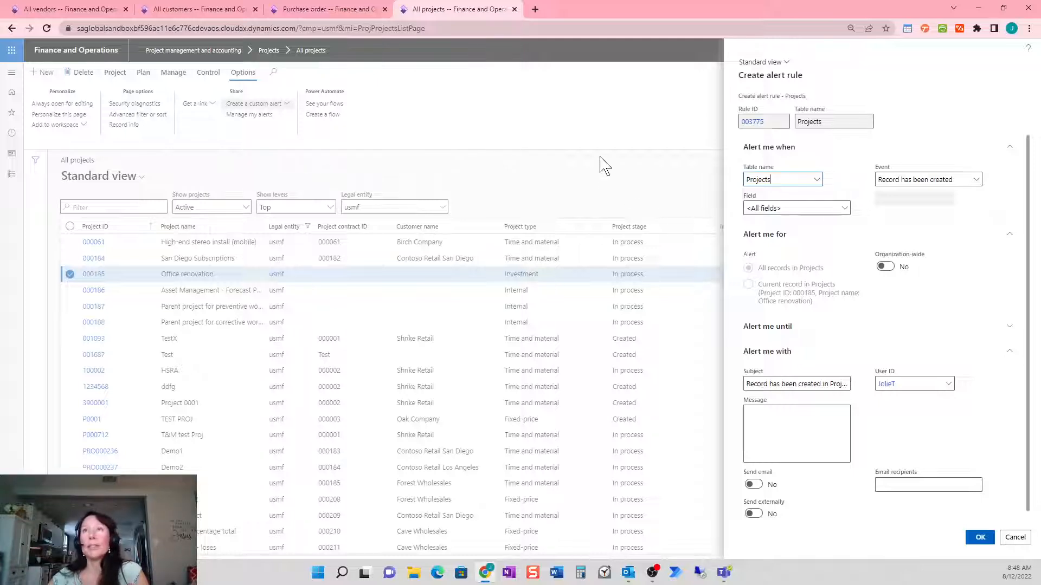
Make the rule trigger when the Project type field is set to Internal
click(844, 212)
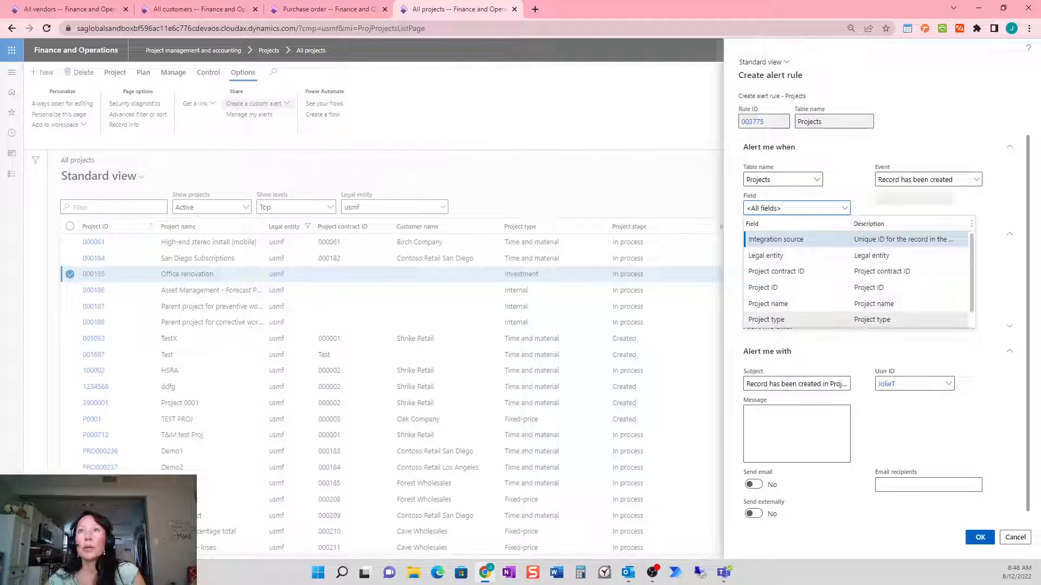
click(844, 320)
click(977, 182)
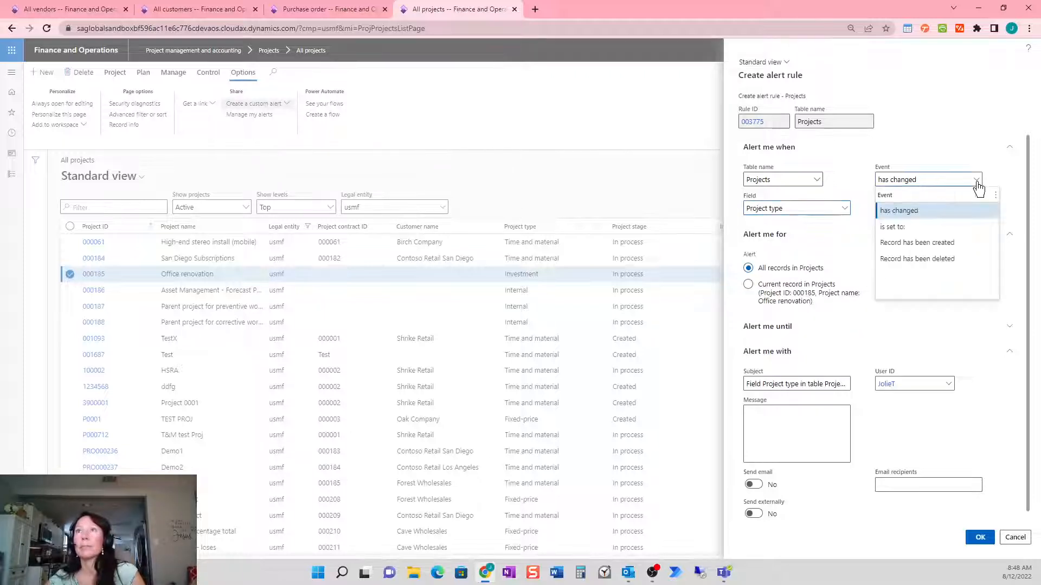
click(954, 228)
click(949, 201)
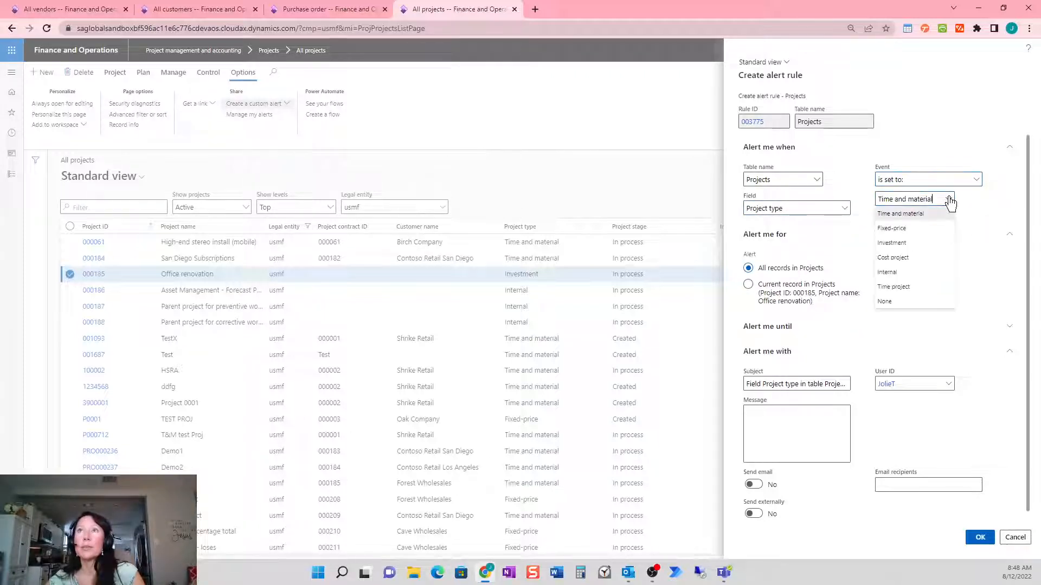
click(924, 276)
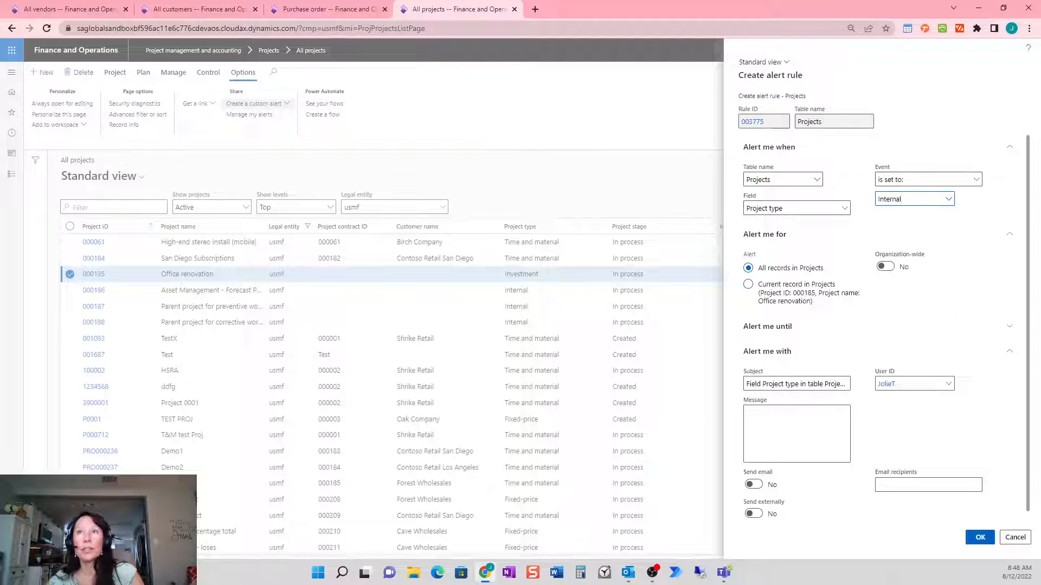
Set subject 'New Internal Project Created' and message adding 'Please validate project info. Thank you,'
drag(745, 384, 897, 386)
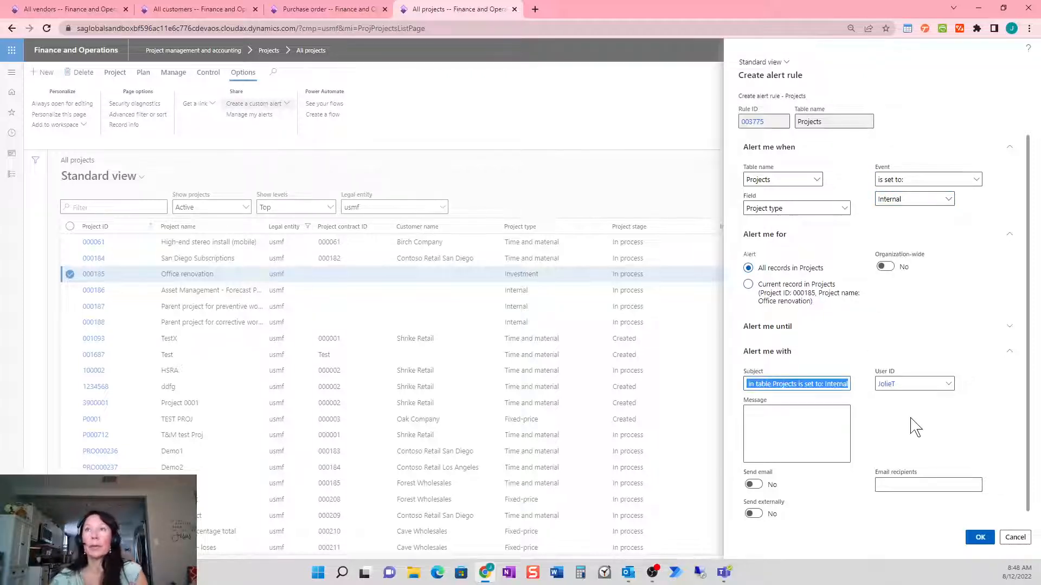
text(New Internal Project Created)
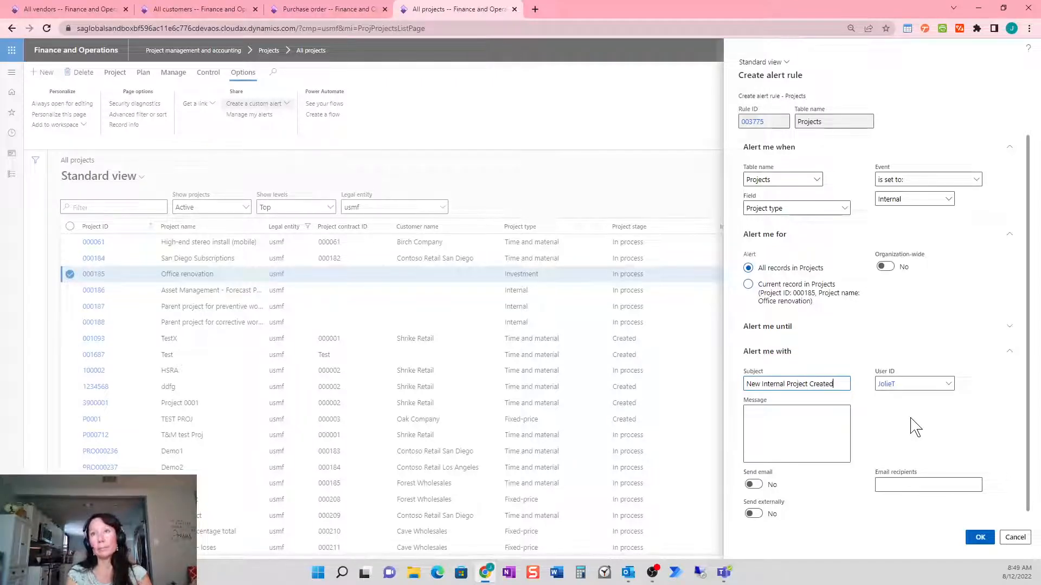
key(ctrl+a)
key(ctrl+c)
click(797, 428)
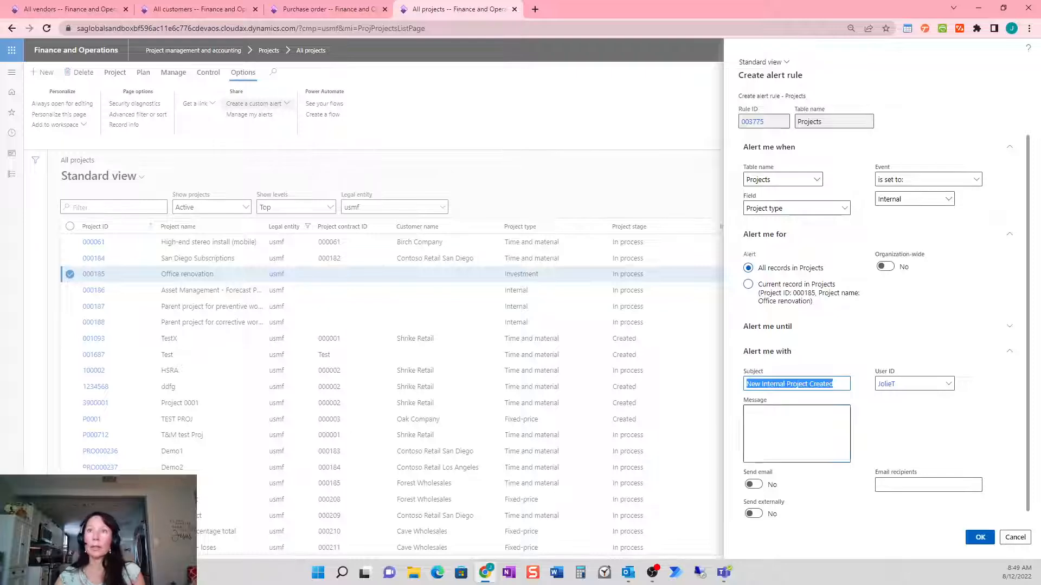
key(ctrl+v)
text(.)
key(Return)
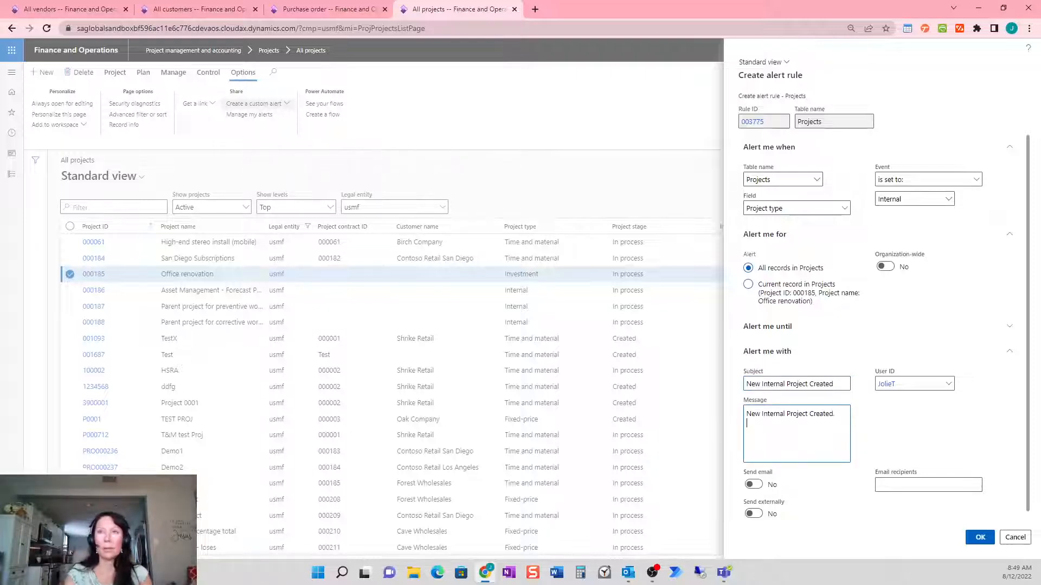
text(Please validate)
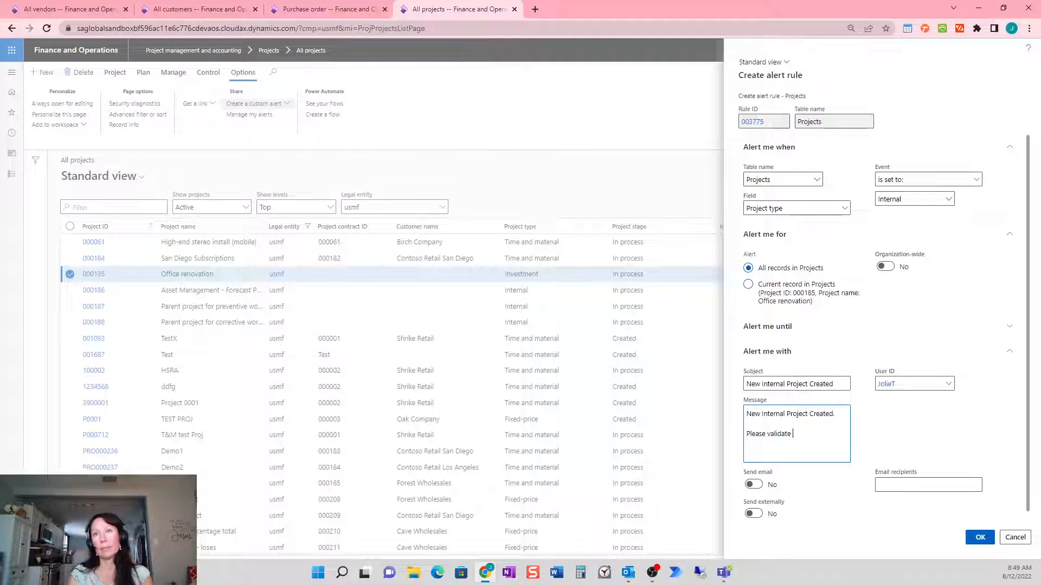
text( project info.  )
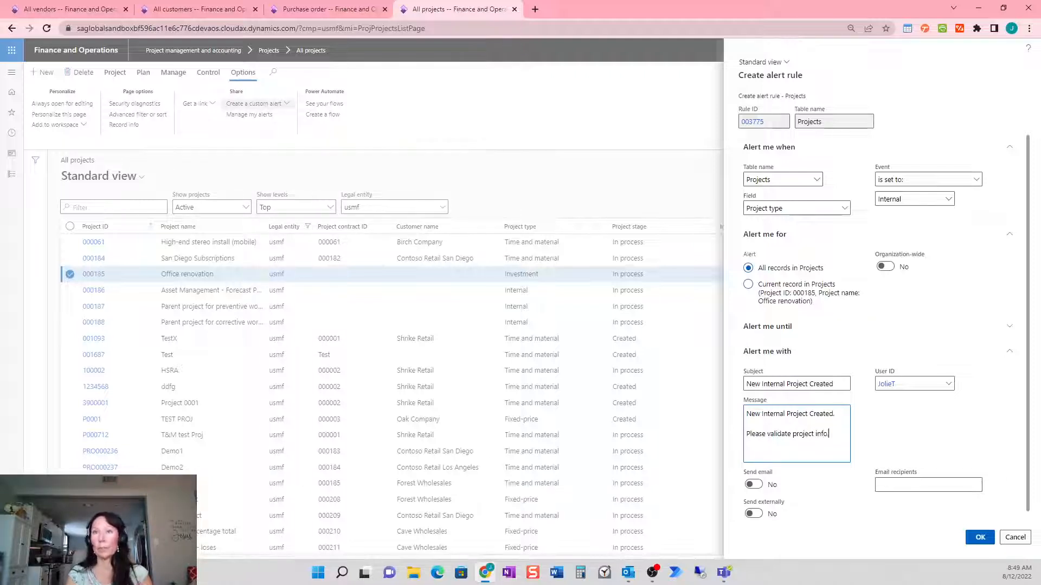
text(Thank you,)
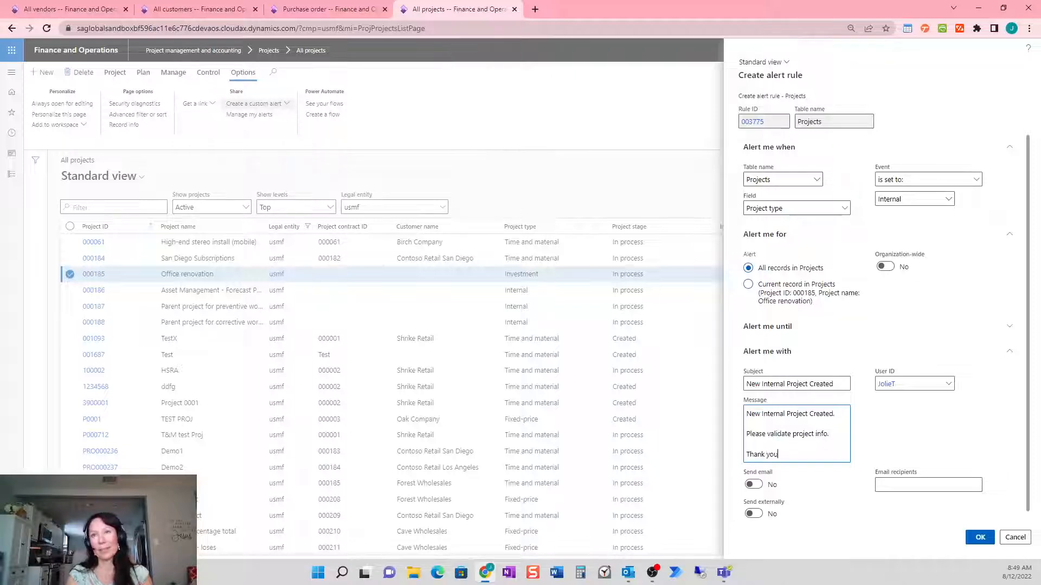
key(Return)
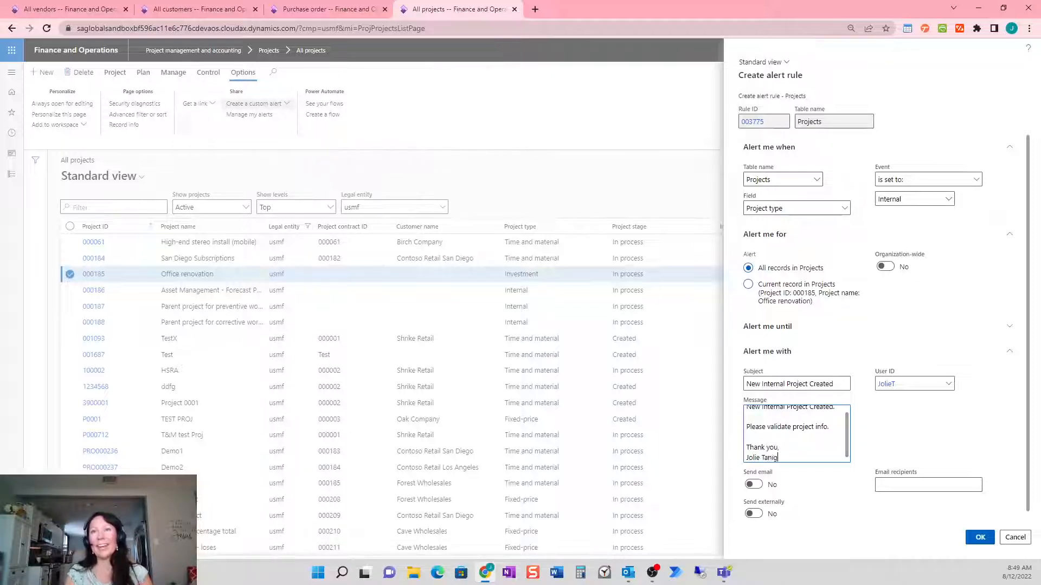
Turn on Send email, enter the recipient's e-mail address, and save the alert rule
click(753, 484)
click(928, 485)
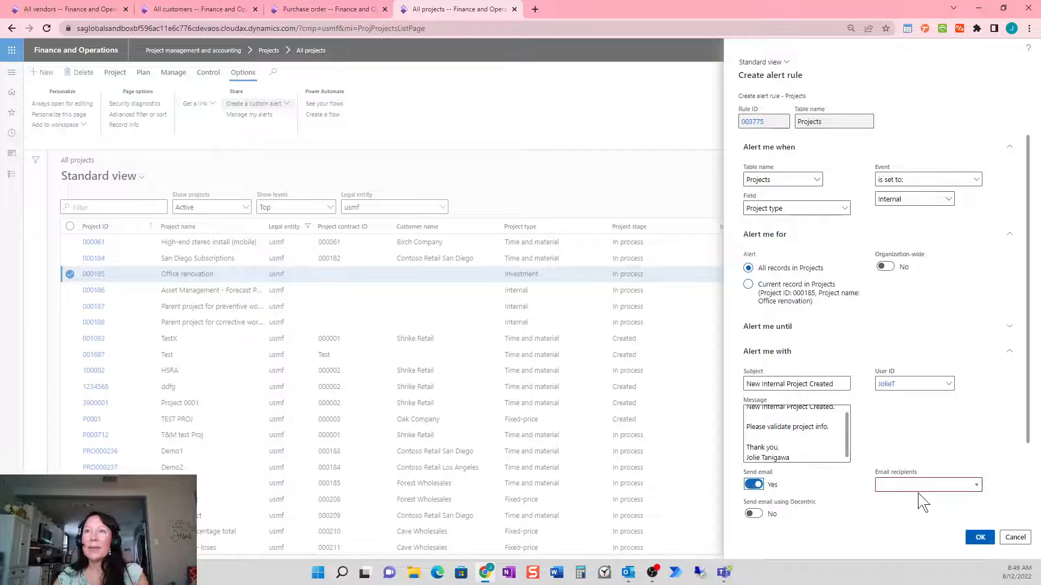
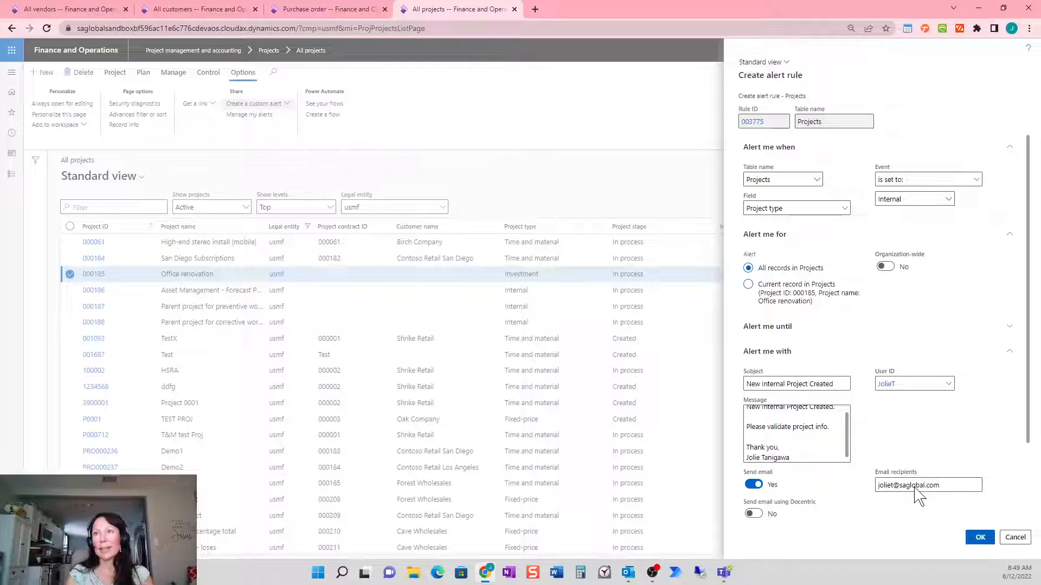
key(Return)
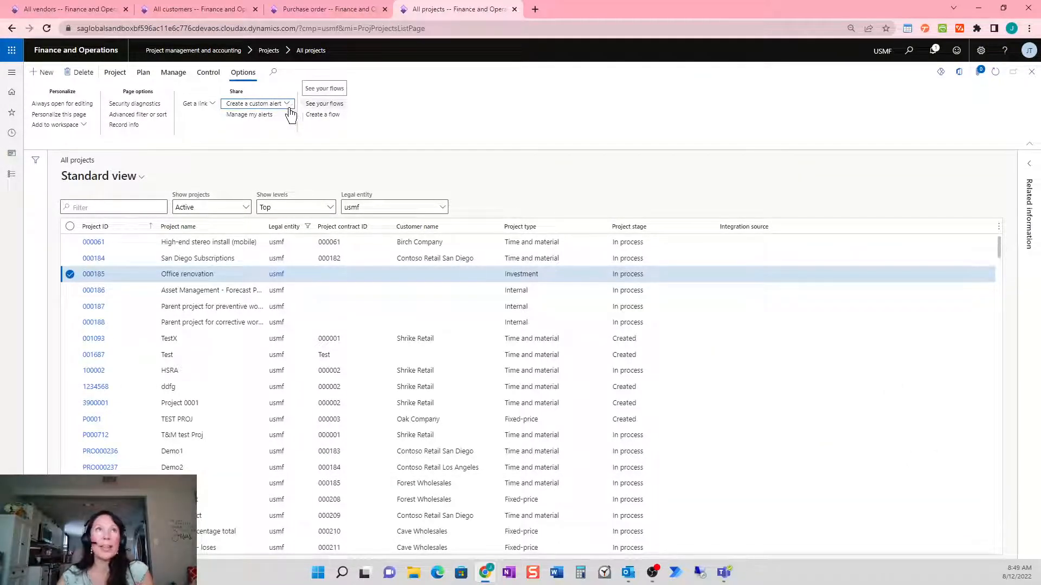
click(270, 116)
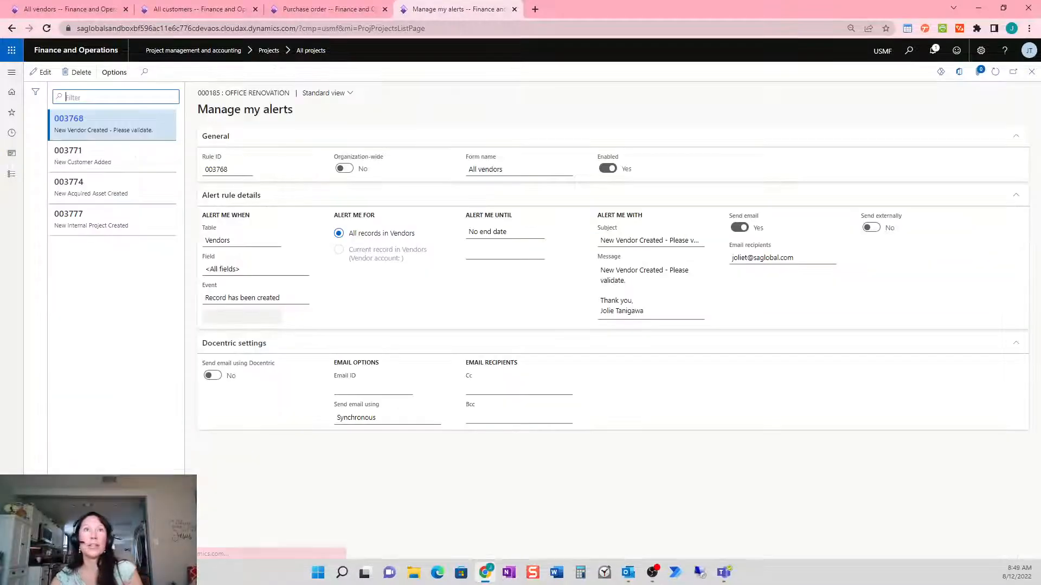
click(126, 224)
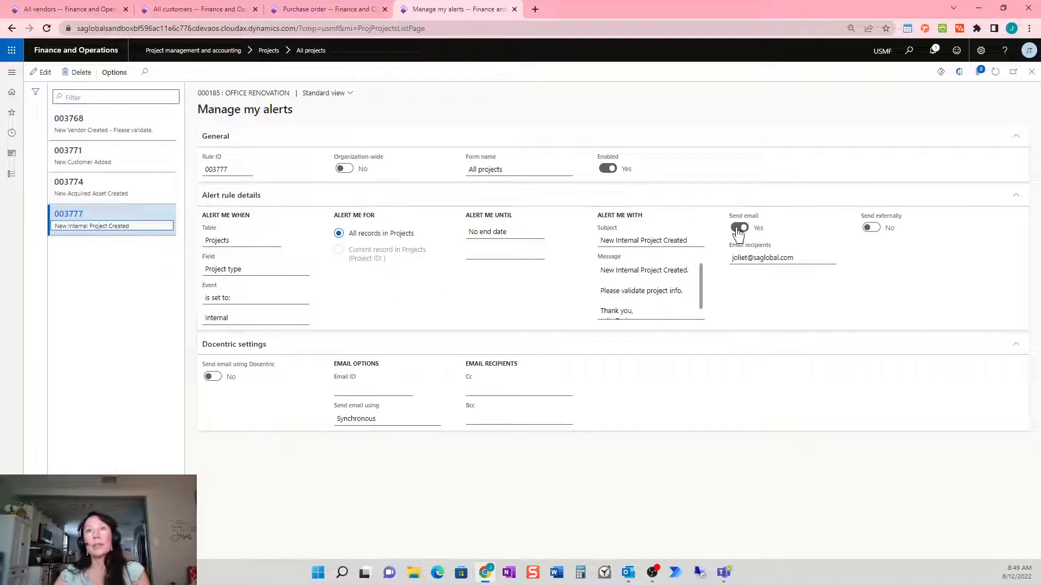
scroll(651, 290, down, 1)
click(1031, 72)
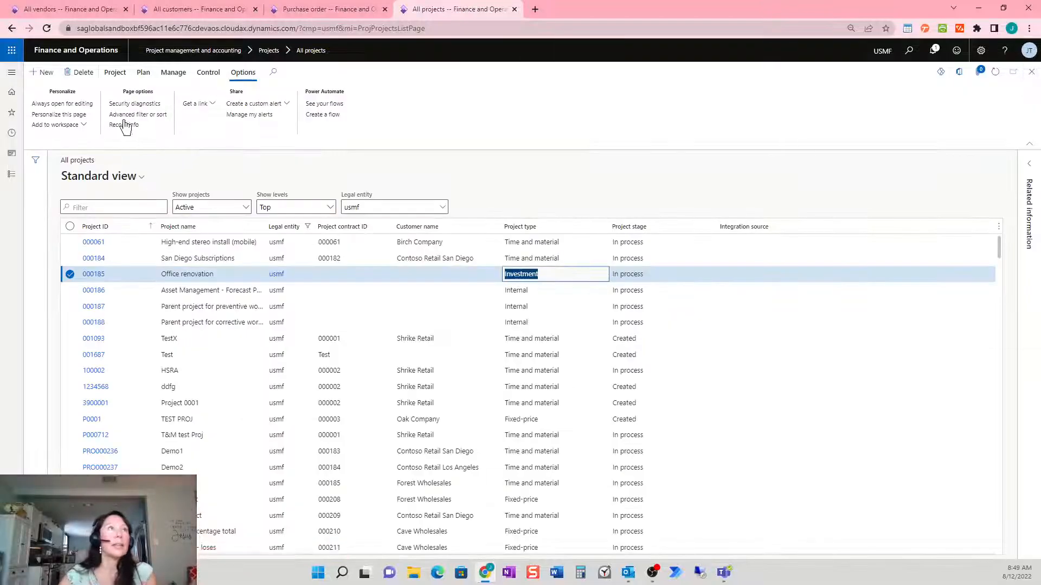
Start a new Internal-type project with a test project name in the Internal project group
click(42, 73)
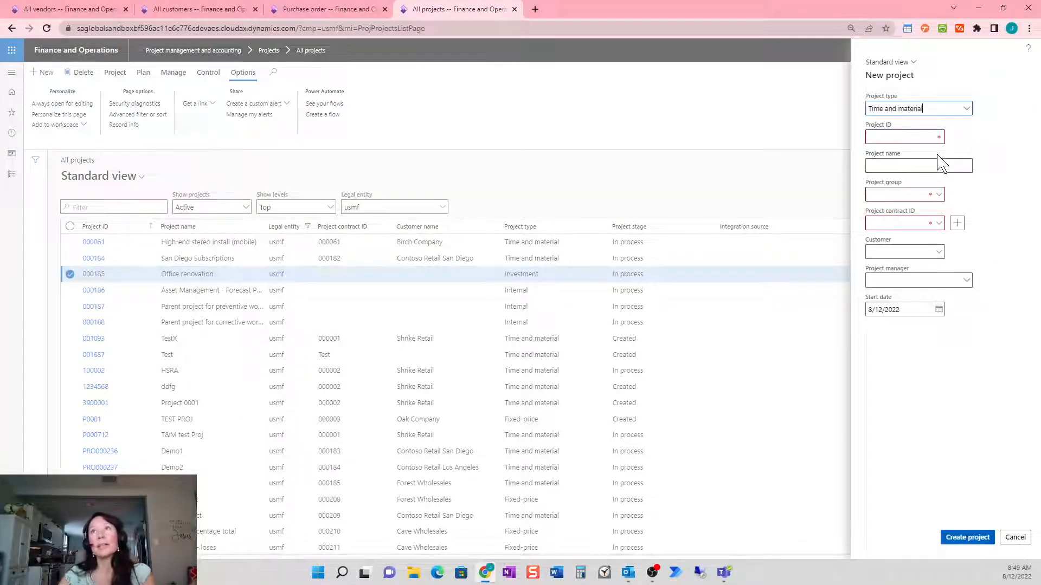
click(966, 111)
click(935, 183)
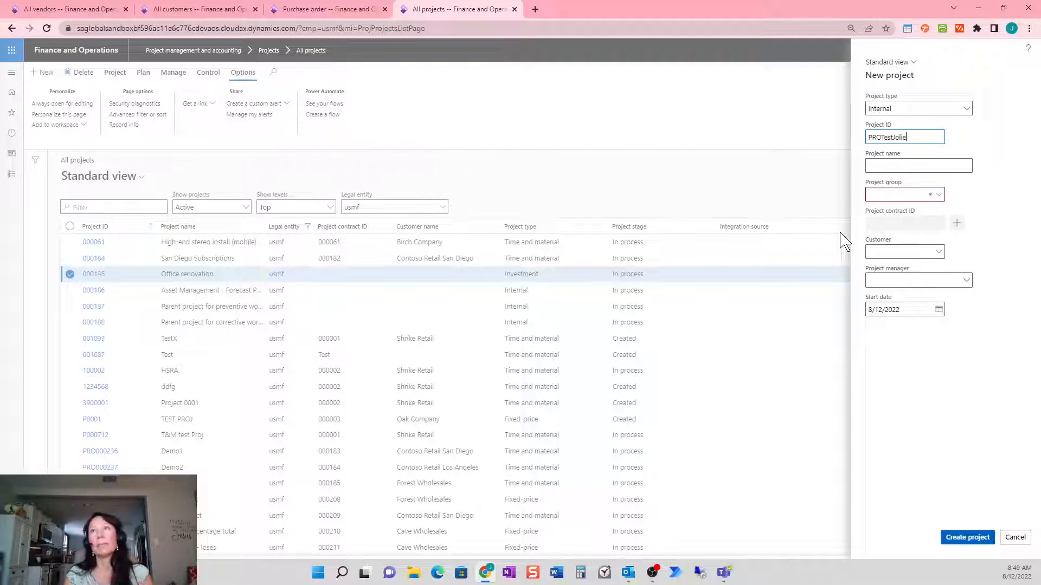
key(Tab)
text(Project Test Jolie)
click(939, 196)
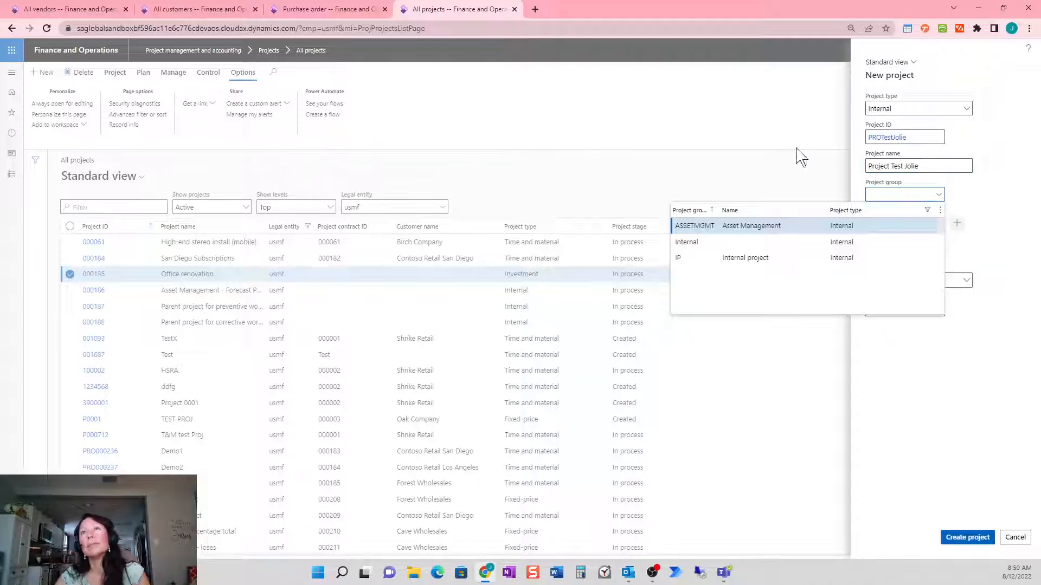
click(729, 243)
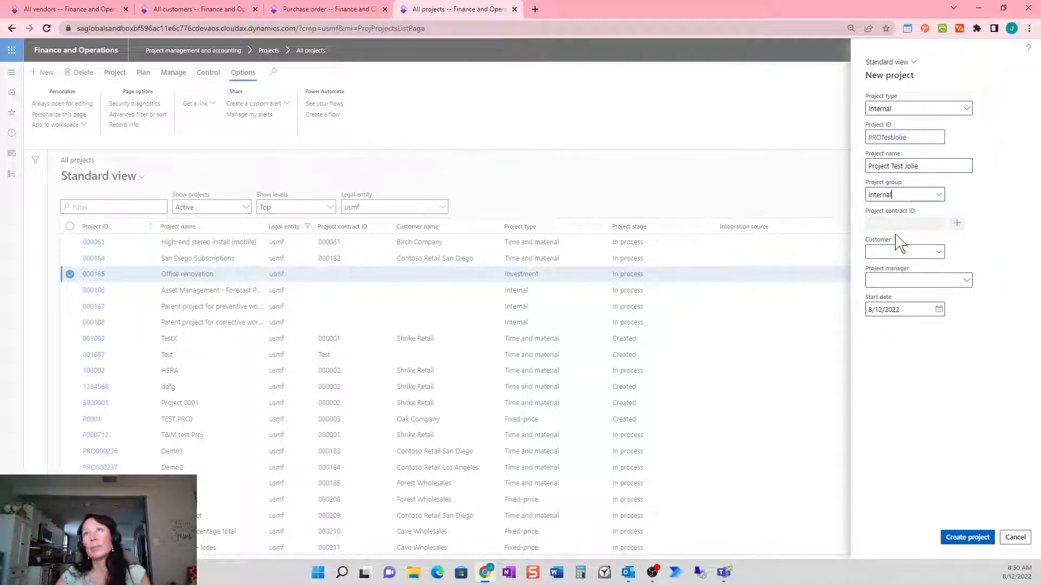
Set customer Tarantula Frames, assign the project manager, create the project and dismiss the team warning
click(938, 252)
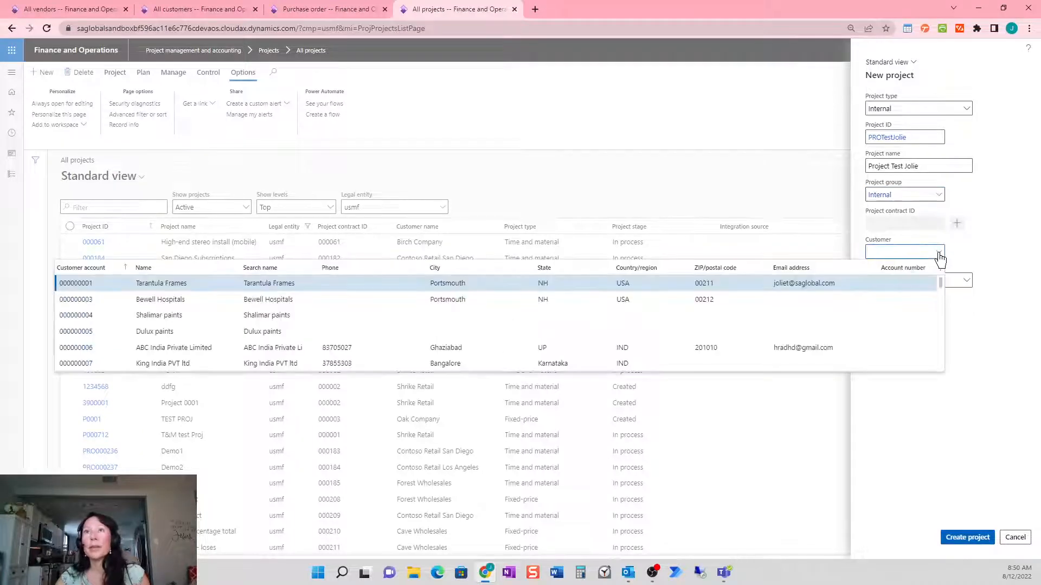
click(766, 287)
click(969, 285)
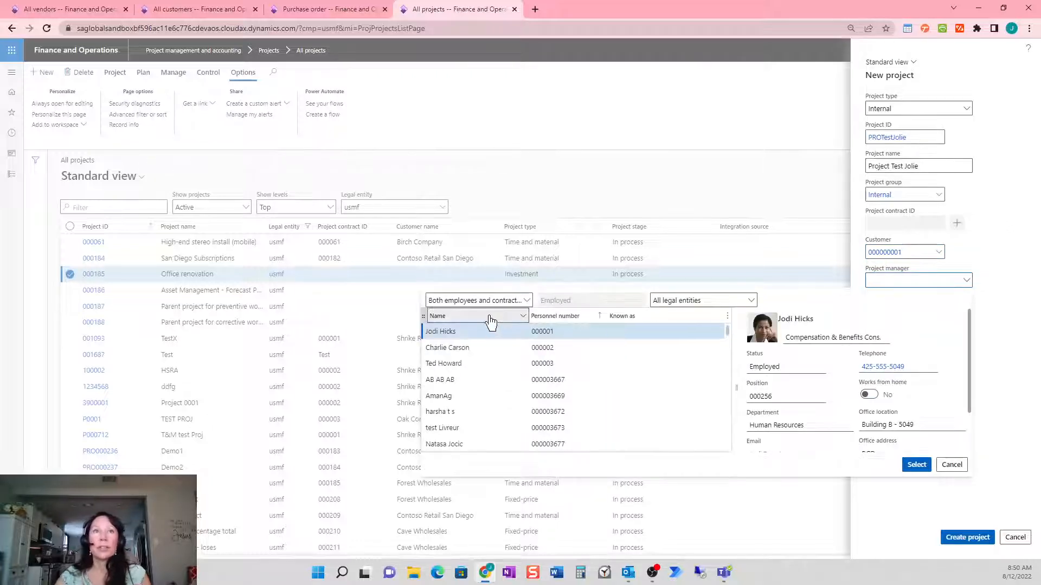
click(493, 320)
text(jolie)
key(Return)
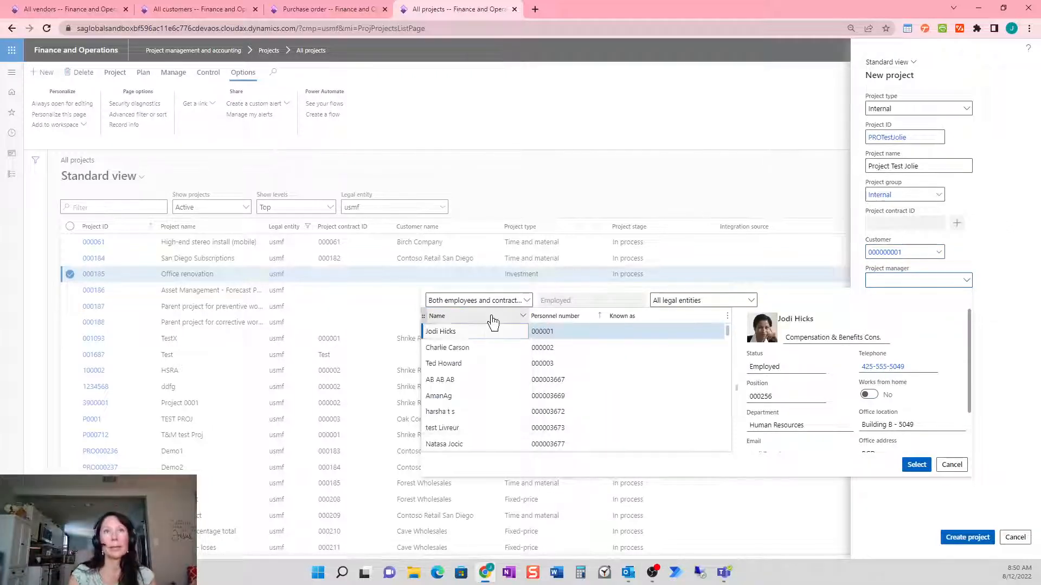
click(917, 465)
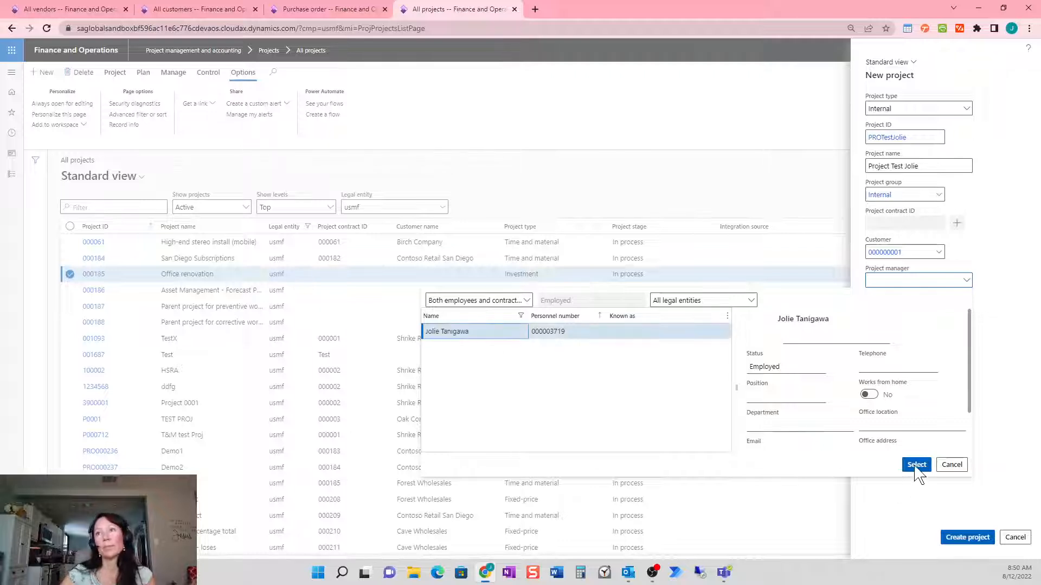
click(974, 544)
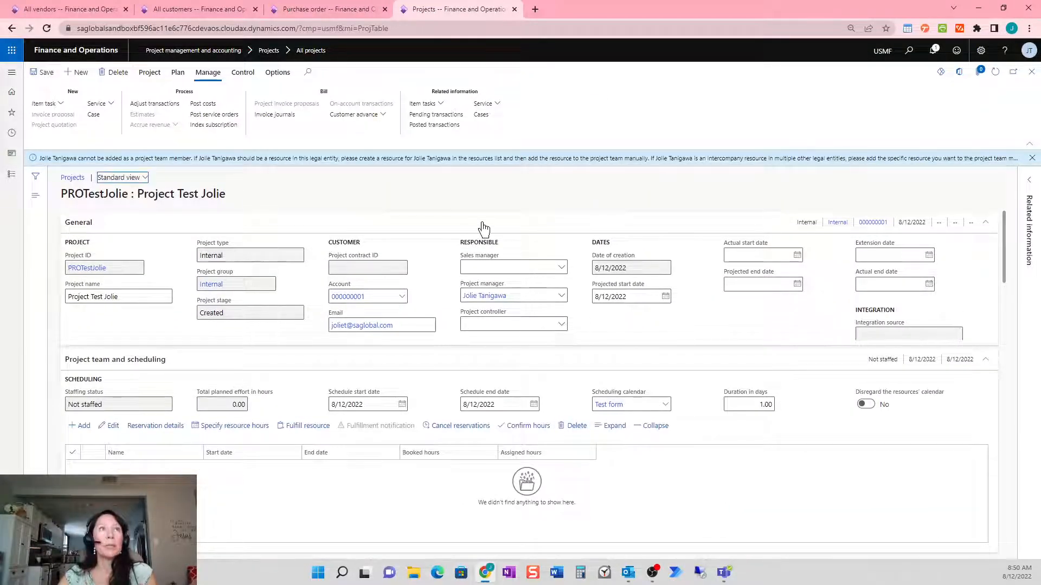
click(1031, 159)
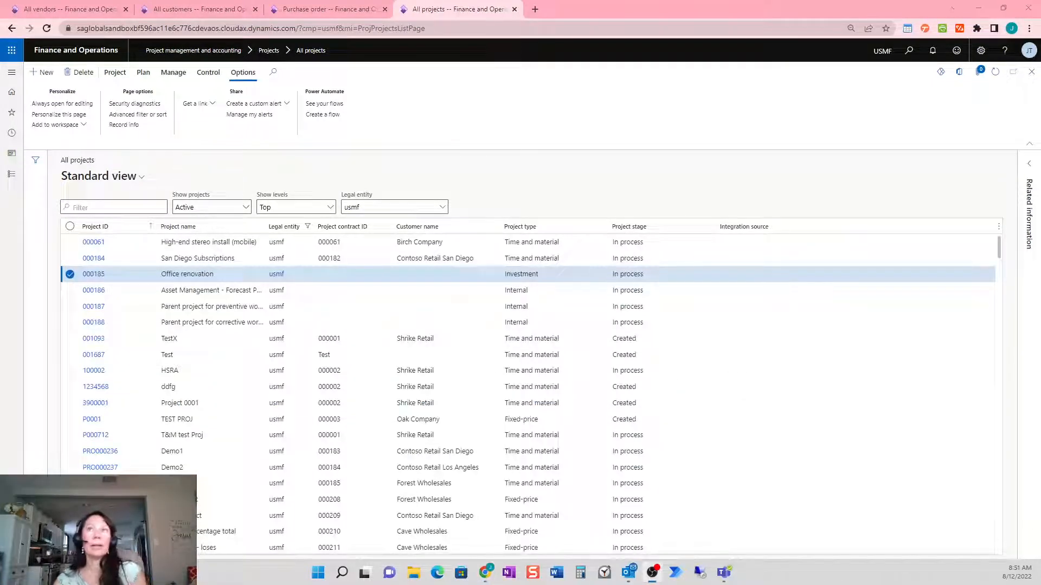
Maximize Outlook, open the New Internal Project Created email and follow its View Project ID link
drag(1, 211, 414, 130)
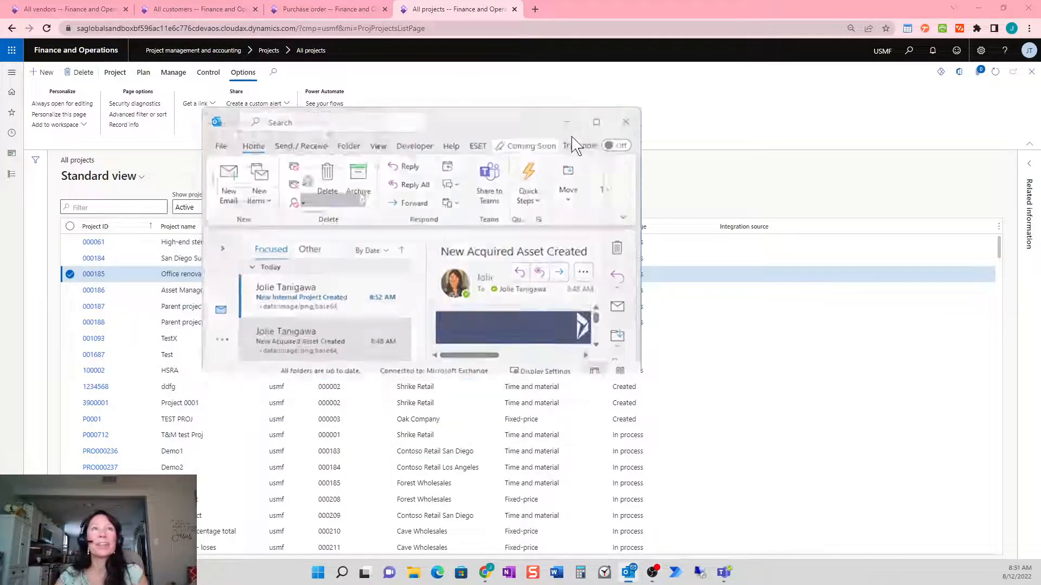
click(574, 128)
click(204, 176)
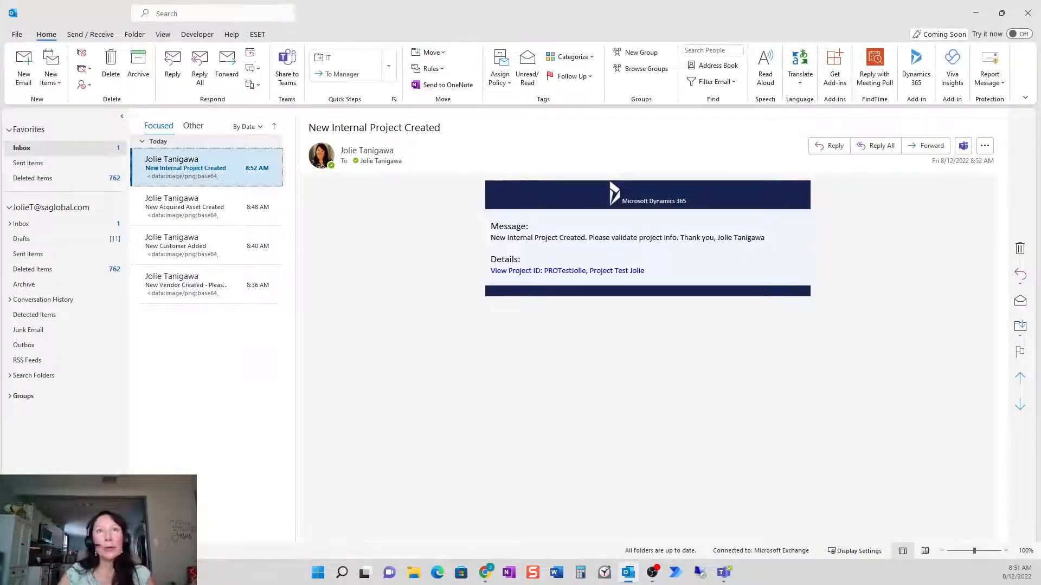
click(536, 277)
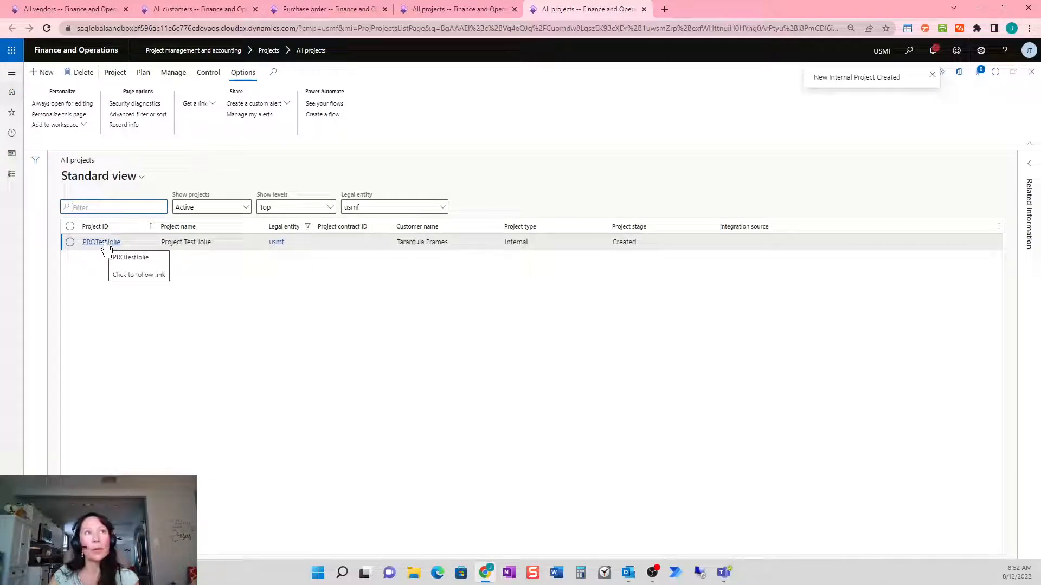
Open the new test project's record and read its New Internal Project Created notification in the Action center
click(106, 244)
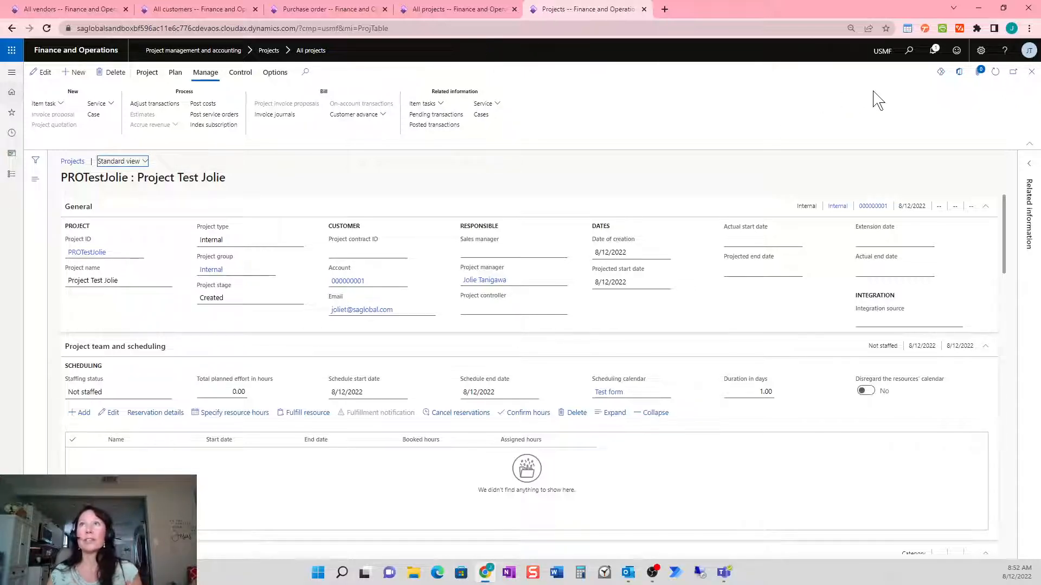
click(930, 52)
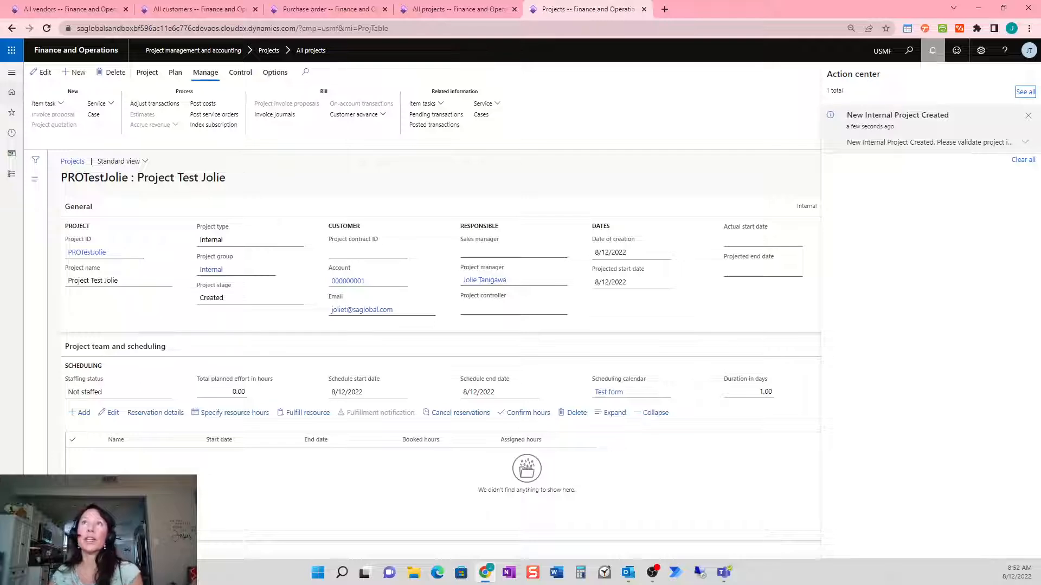
click(1025, 142)
click(659, 146)
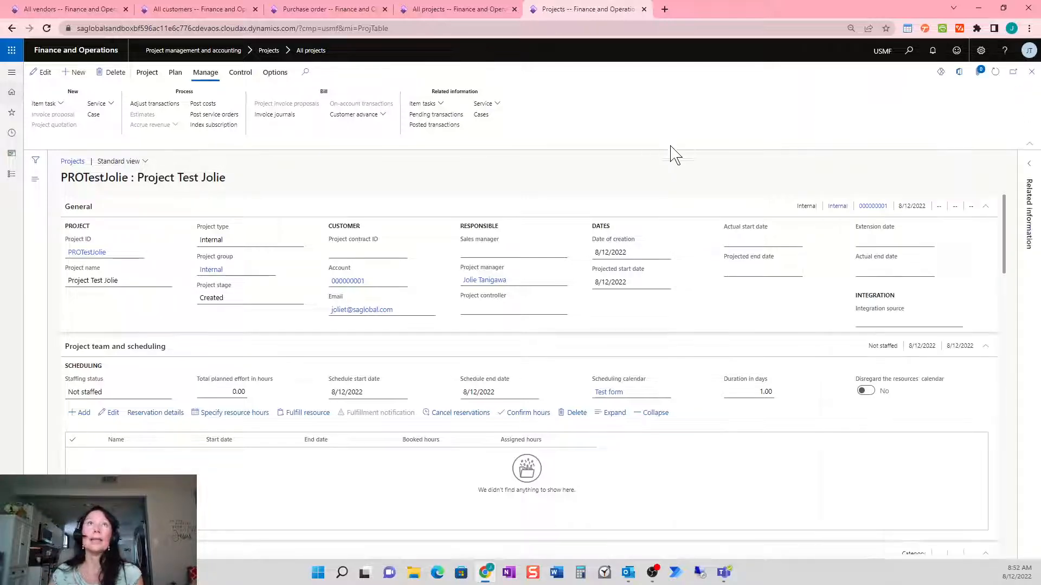